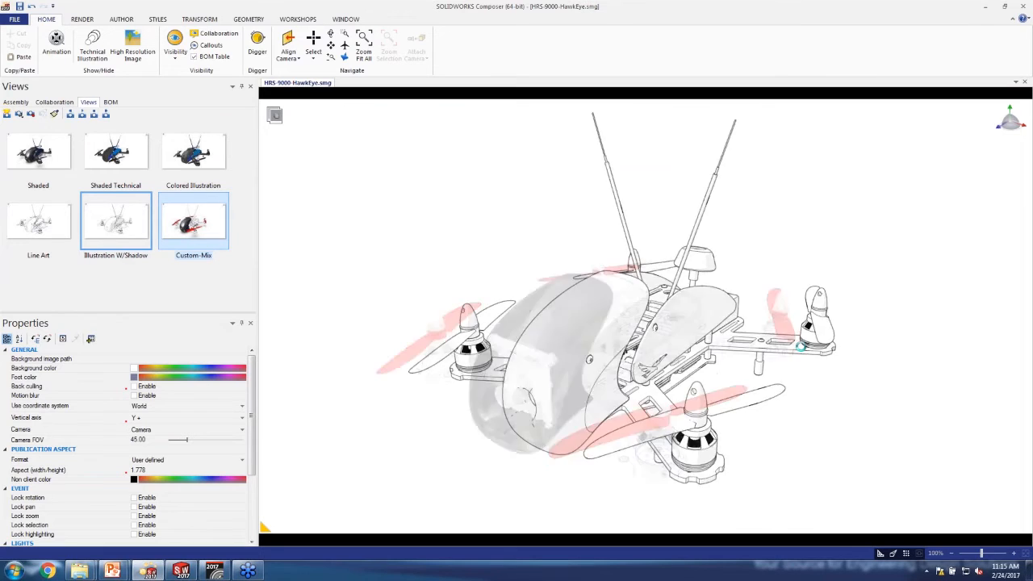
# - Display the drone in the saved Shaded view and create a new view from it
pyautogui.moveTo(787, 368); pyautogui.dragTo(555, 339, button='right')
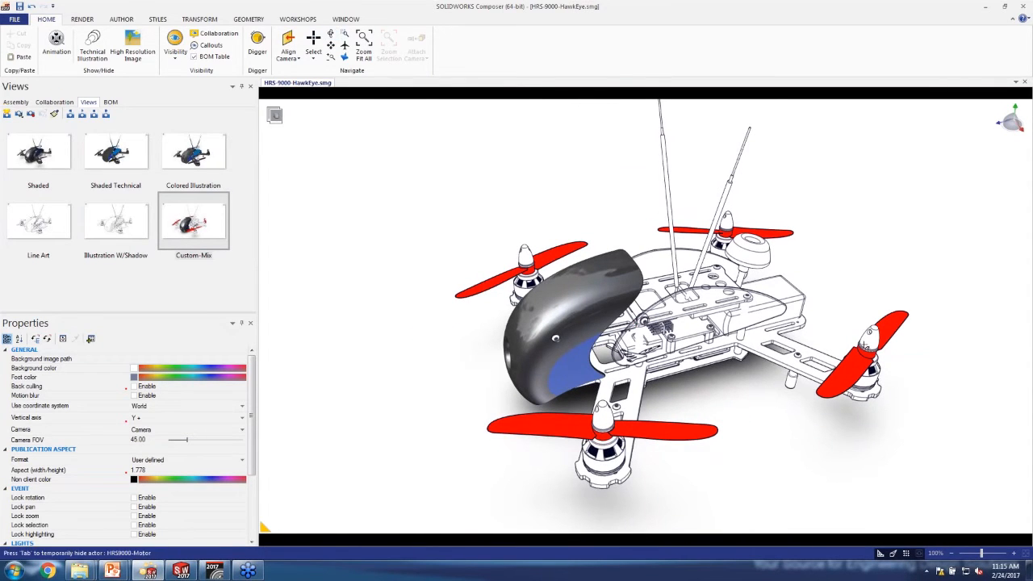
pyautogui.moveTo(767, 343); pyautogui.dragTo(796, 358, button='right')
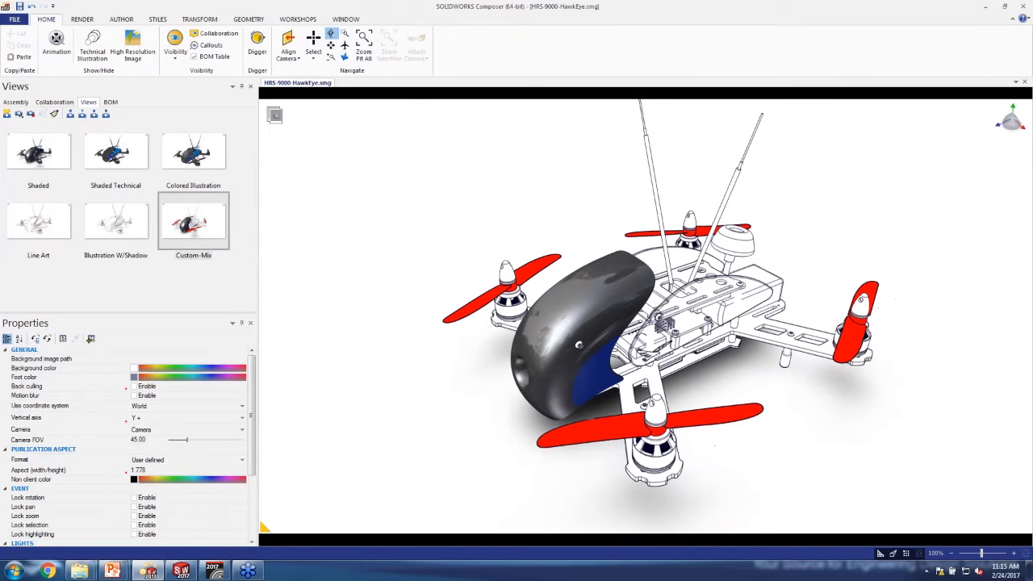
pyautogui.scroll(4, 701, 372)
pyautogui.moveTo(659, 368); pyautogui.dragTo(595, 213, button='right')
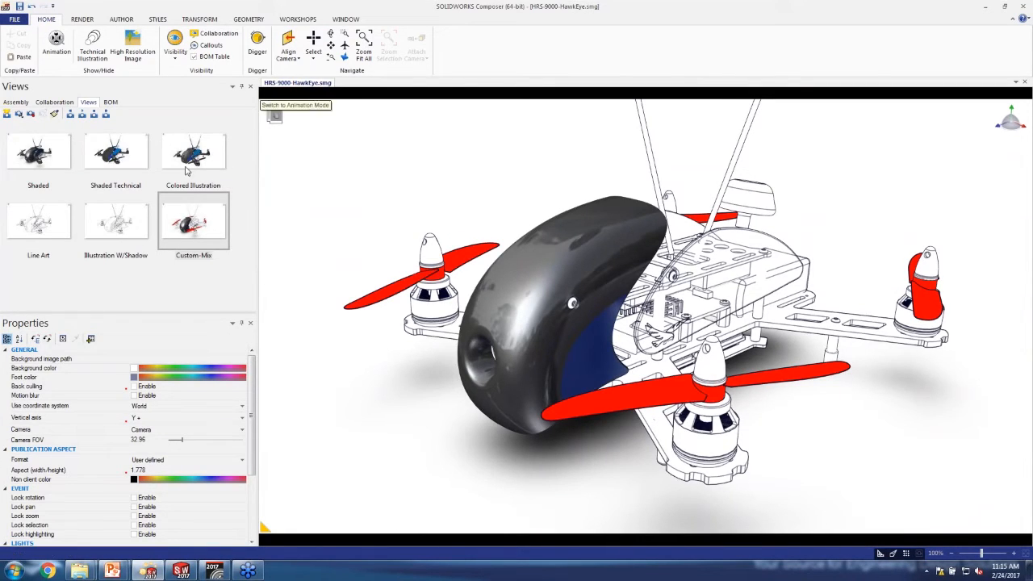
pyautogui.click(46, 171)
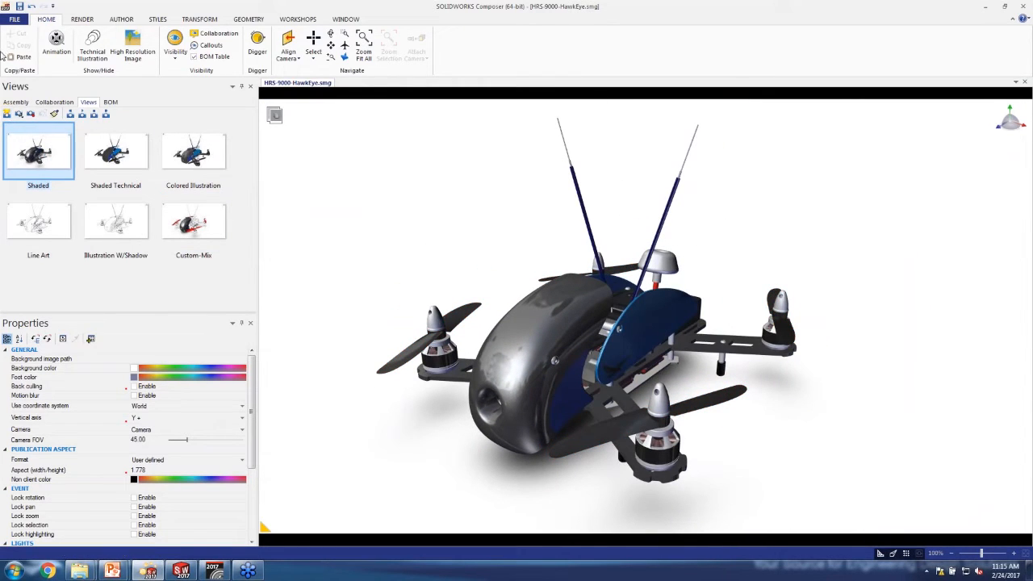
pyautogui.click(6, 114)
# - Set the drone's render mode to Smooth with Outline and inspect the edges of the side panel up close
pyautogui.moveTo(554, 245); pyautogui.dragTo(625, 237, button='right')
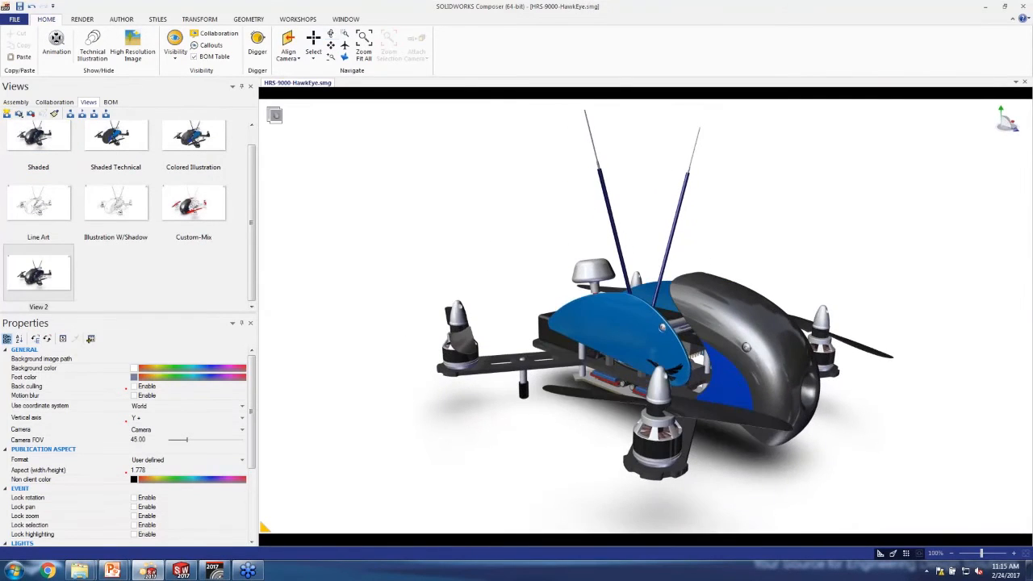
pyautogui.click(74, 18)
pyautogui.click(16, 44)
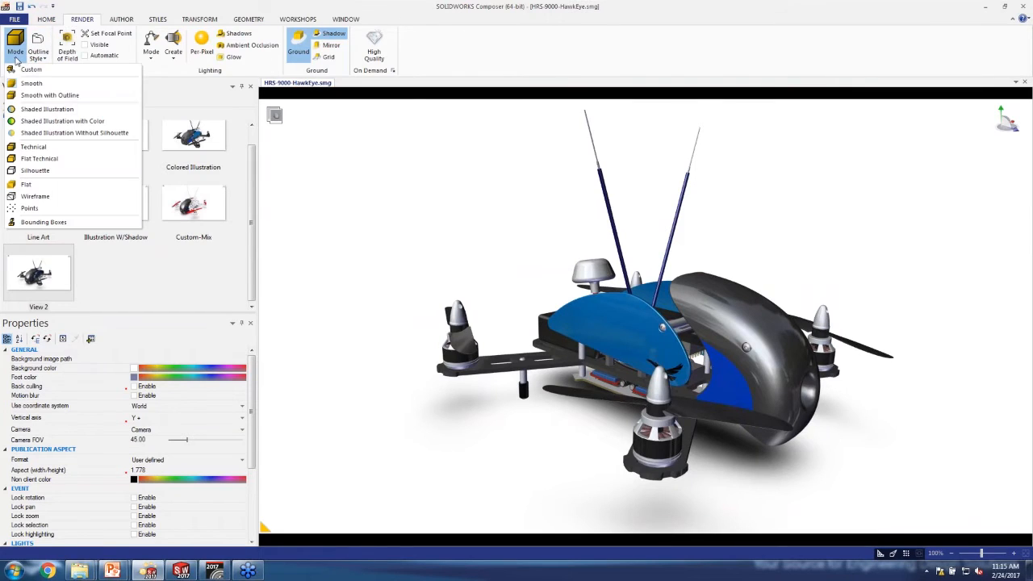
pyautogui.click(70, 96)
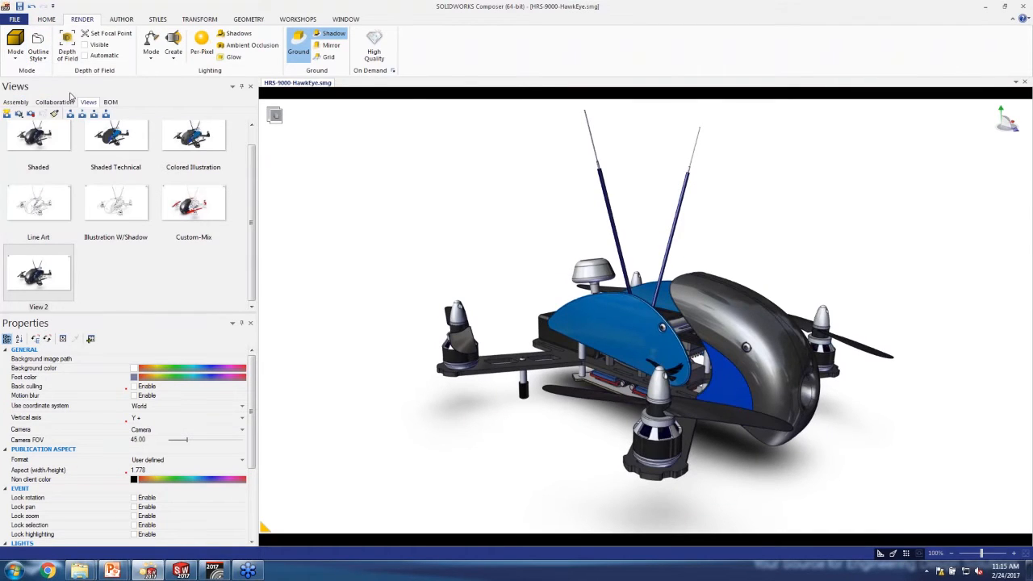
pyautogui.moveTo(738, 245); pyautogui.dragTo(722, 281, button='right')
pyautogui.scroll(4, 722, 281)
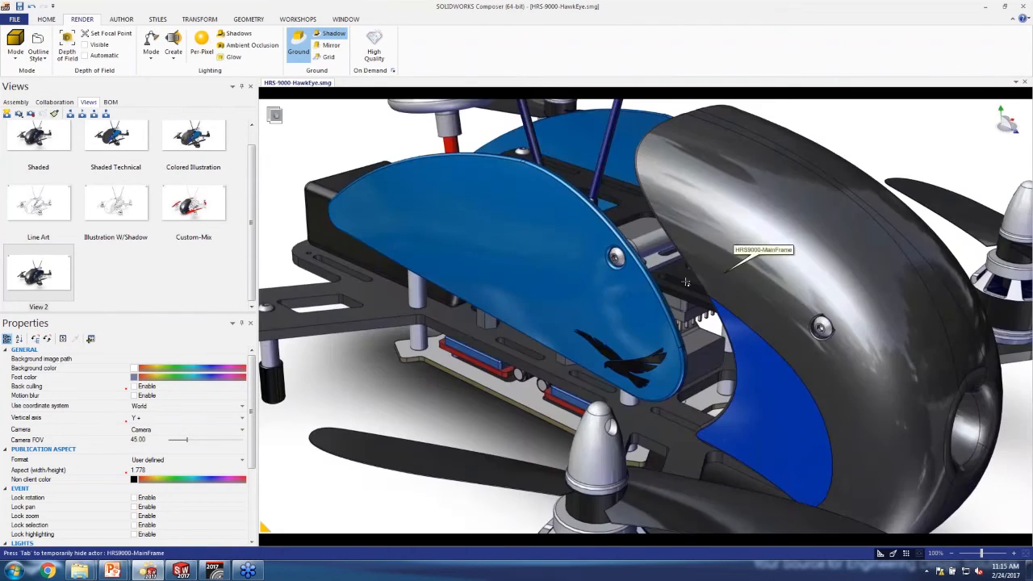
pyautogui.moveTo(571, 297); pyautogui.dragTo(604, 262, button='right')
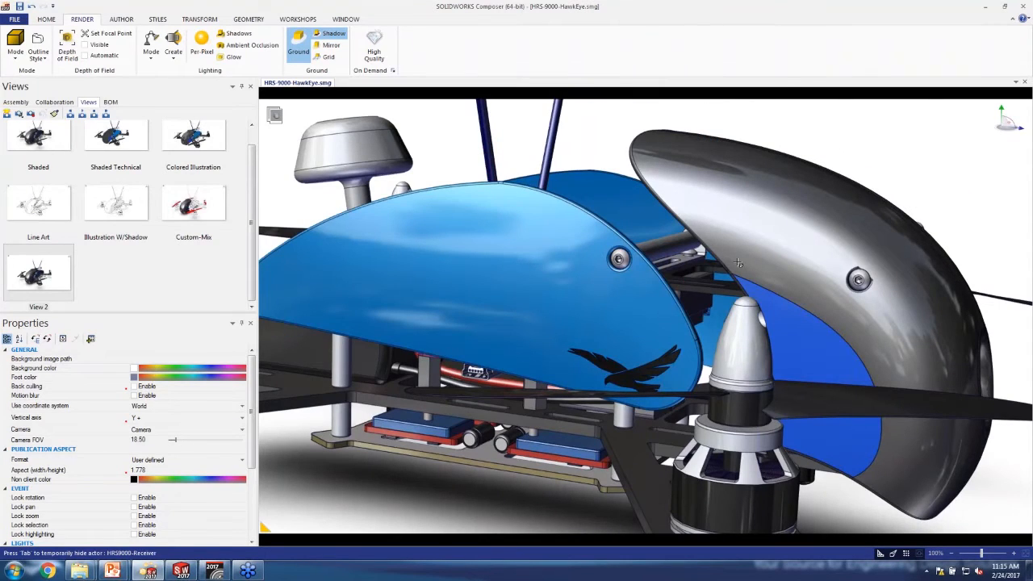
# - Set the render mode to Shaded Illustration with Color and inspect the drone at different distances
pyautogui.click(16, 58)
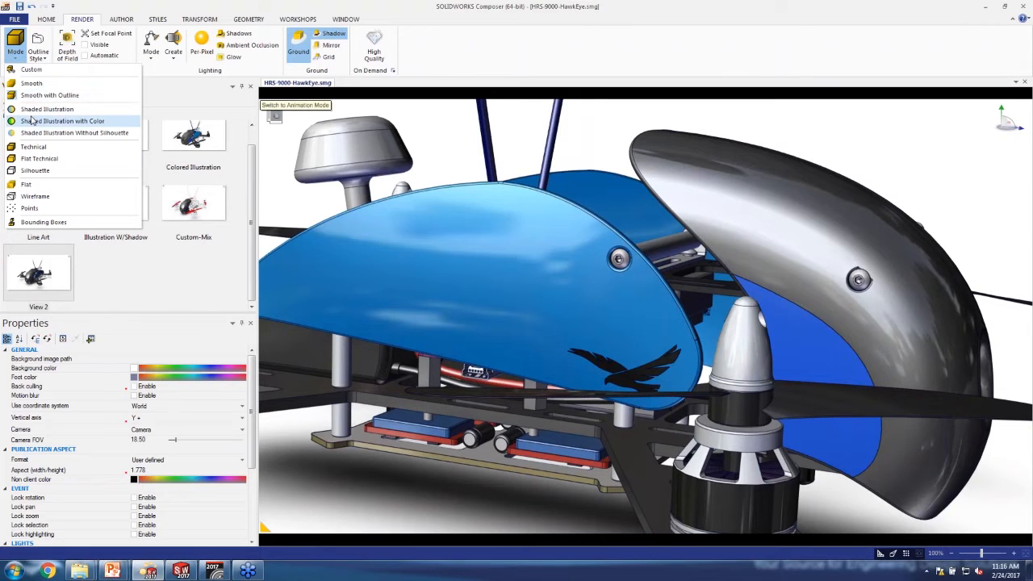
pyautogui.click(34, 121)
pyautogui.click(15, 47)
pyautogui.click(40, 159)
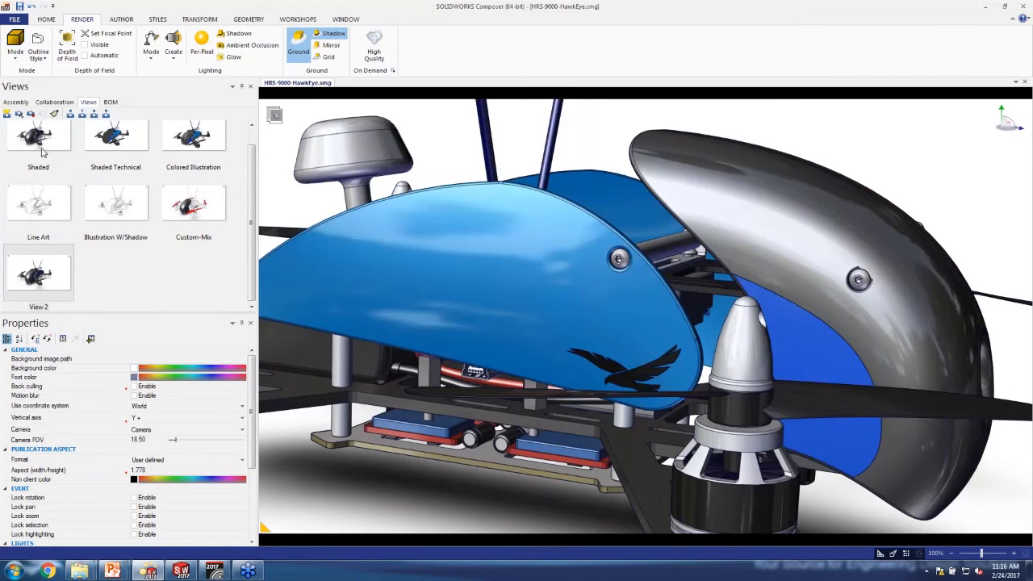
pyautogui.click(16, 50)
pyautogui.click(42, 159)
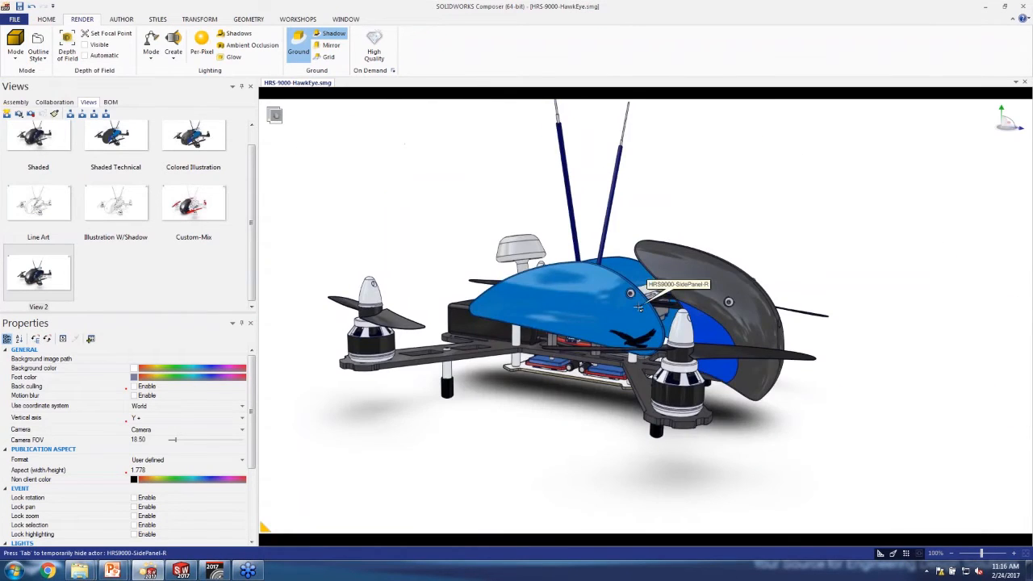
pyautogui.scroll(2, 638, 308)
pyautogui.scroll(-6, 640, 308)
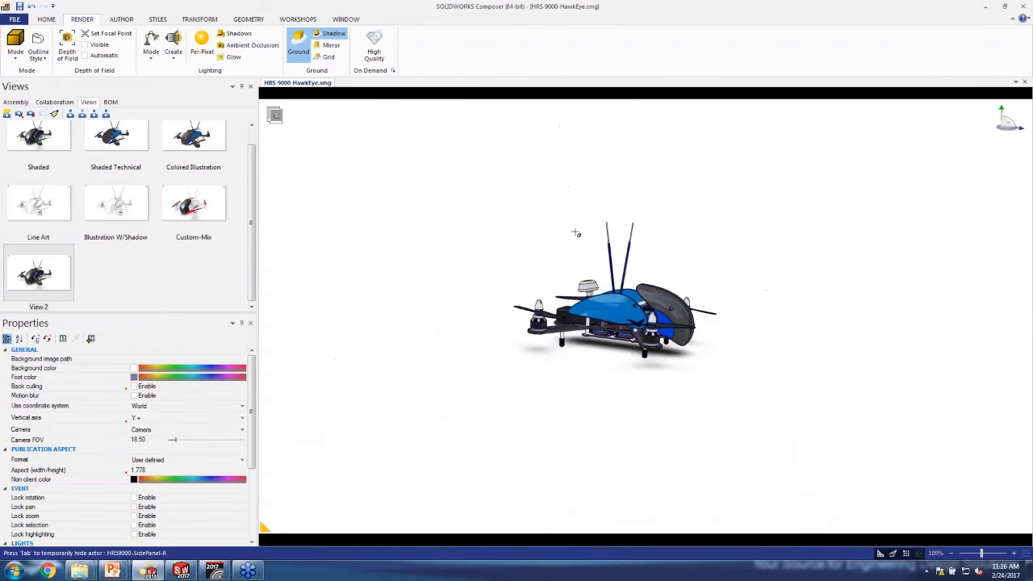
pyautogui.scroll(3, 601, 270)
# - Set the render mode to Flat Technical and set the environment effect of the drone's parts to None
pyautogui.click(16, 45)
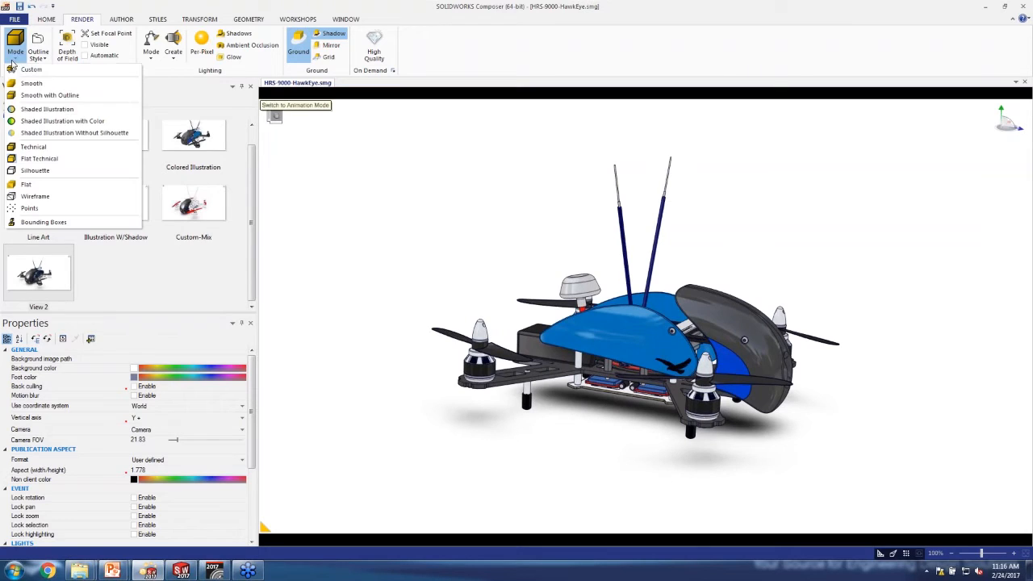
pyautogui.click(42, 160)
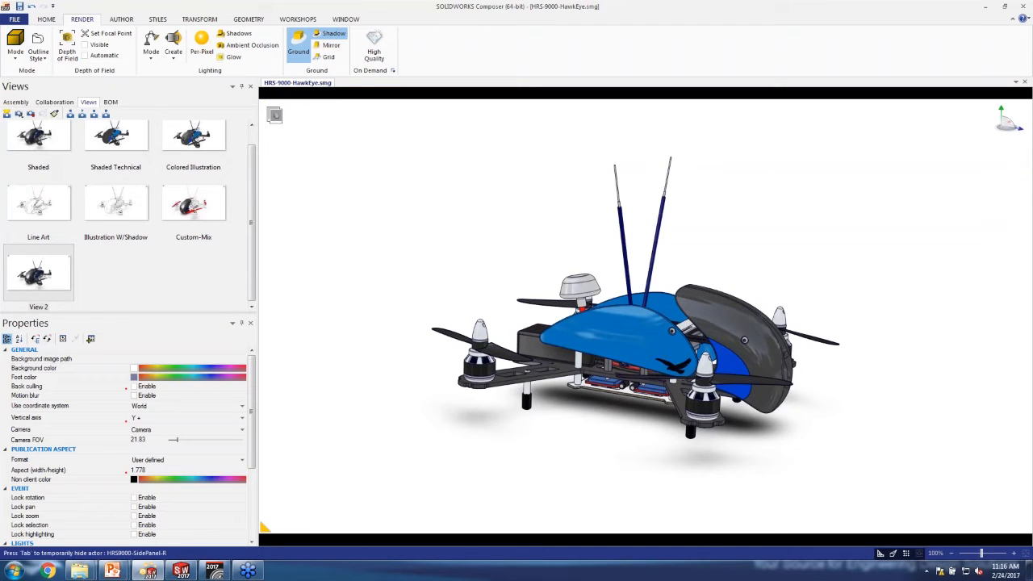
pyautogui.moveTo(621, 322); pyautogui.dragTo(613, 328, button='right')
pyautogui.click(613, 328)
pyautogui.moveTo(398, 163); pyautogui.dragTo(923, 487)
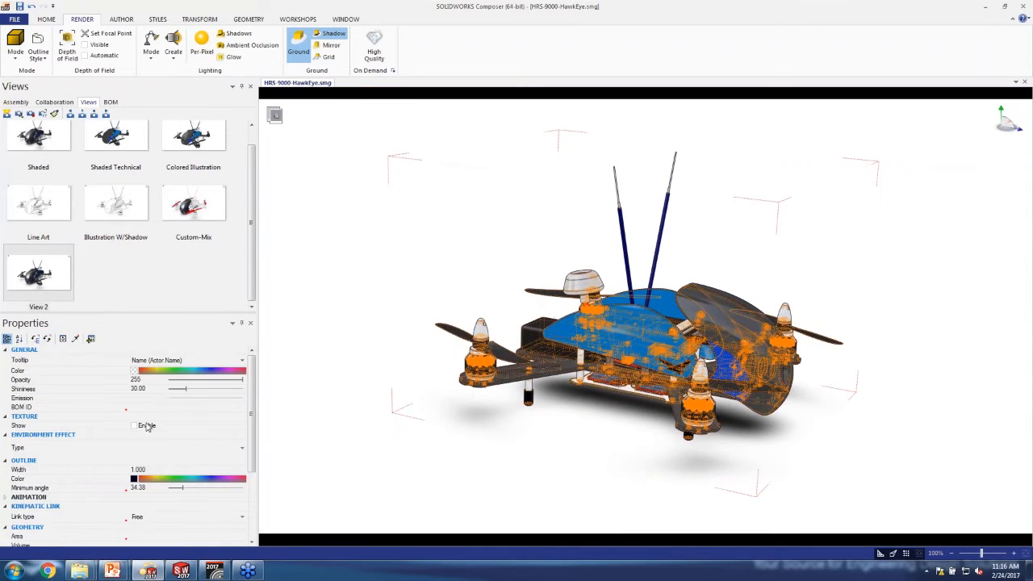
pyautogui.click(165, 443)
pyautogui.click(162, 307)
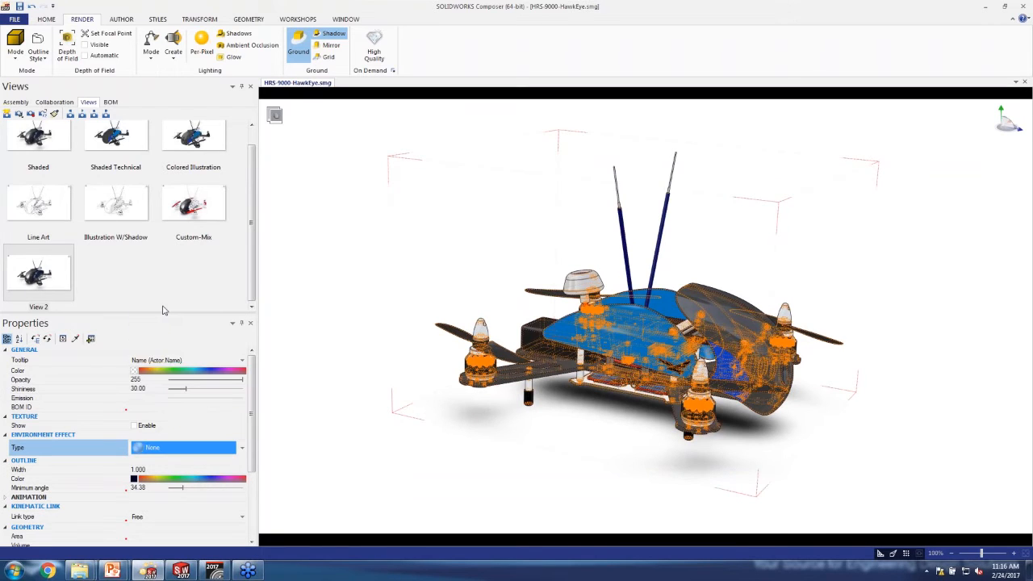
# - Reframe the flat-coloured drone at a closer angle and capture it as a new view
pyautogui.click(839, 419)
pyautogui.scroll(5, 747, 347)
pyautogui.moveTo(643, 368); pyautogui.dragTo(620, 374, button='right')
pyautogui.scroll(-3, 620, 375)
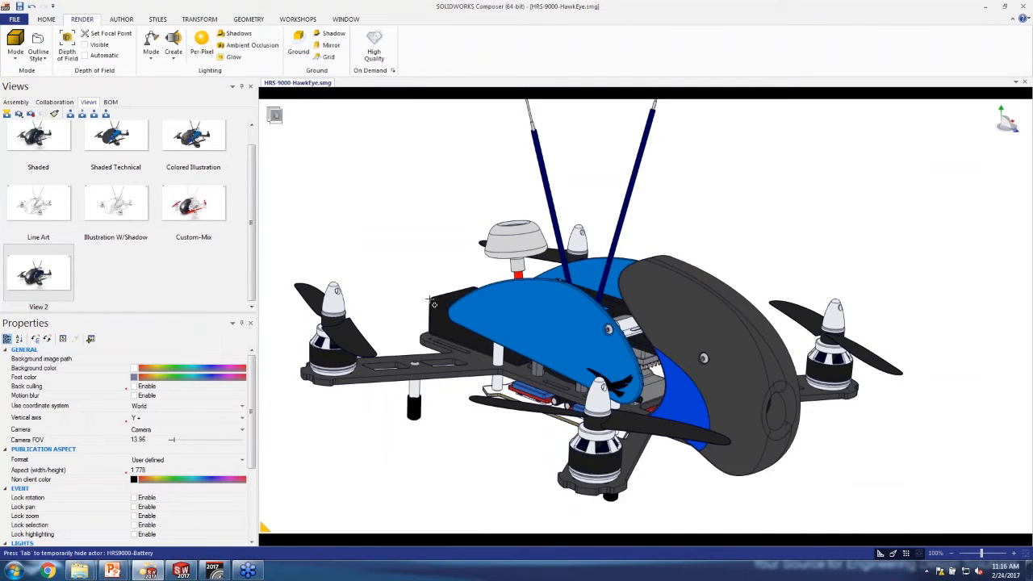
pyautogui.moveTo(430, 293); pyautogui.dragTo(447, 295, button='right')
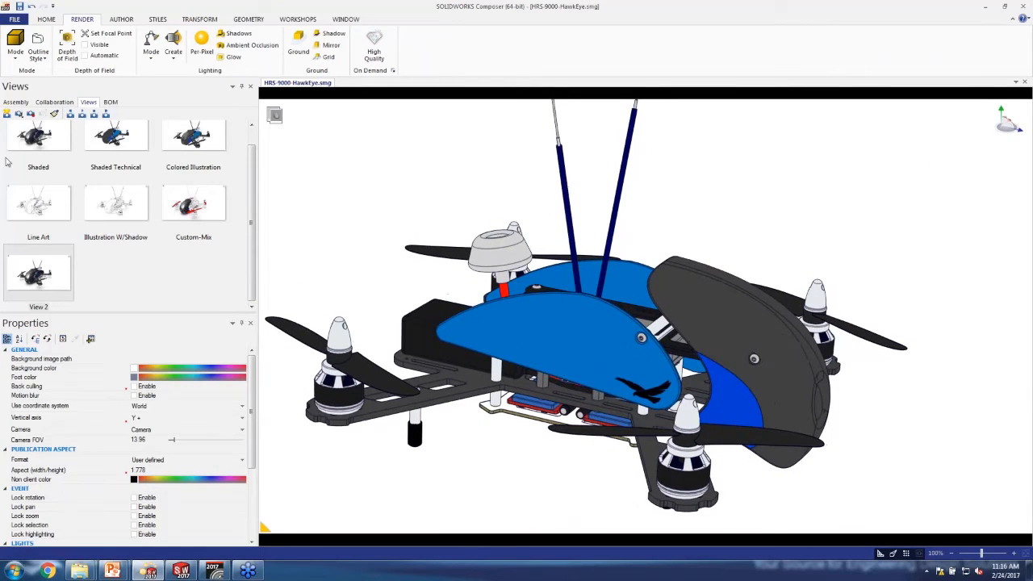
pyautogui.click(7, 114)
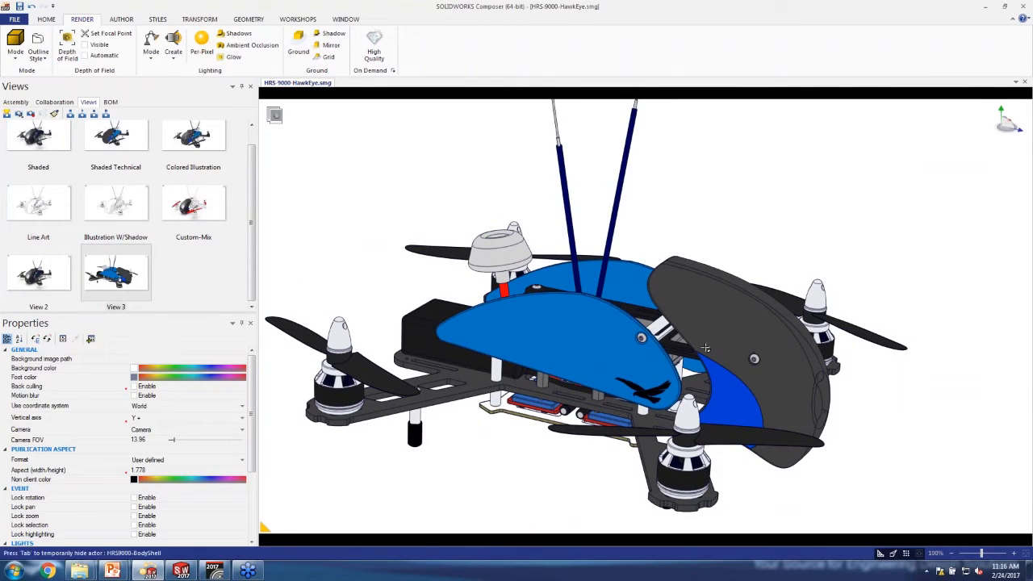
# - Switch the render mode to Silhouette and capture the line drawing as a new view
pyautogui.click(15, 45)
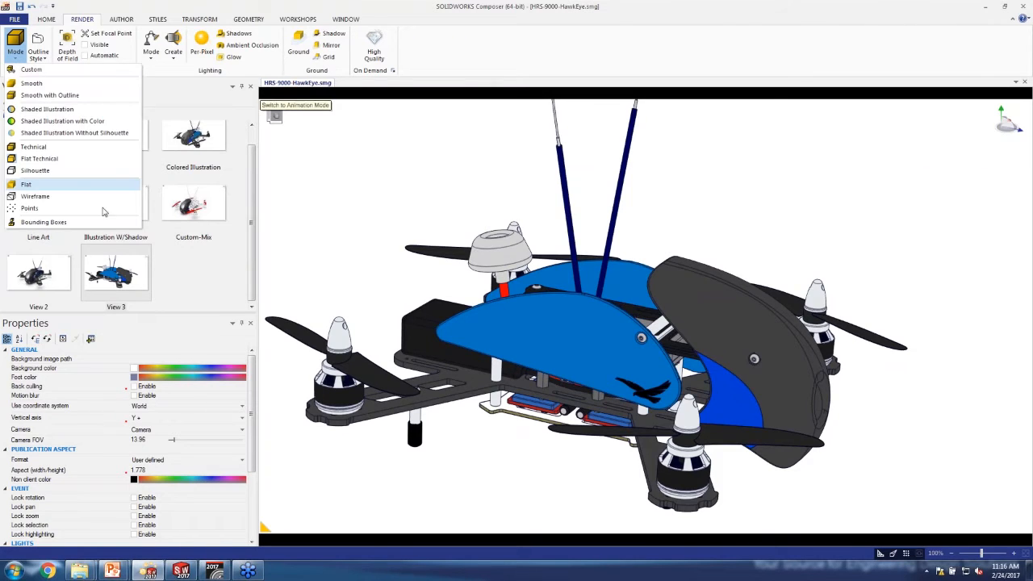
pyautogui.click(35, 170)
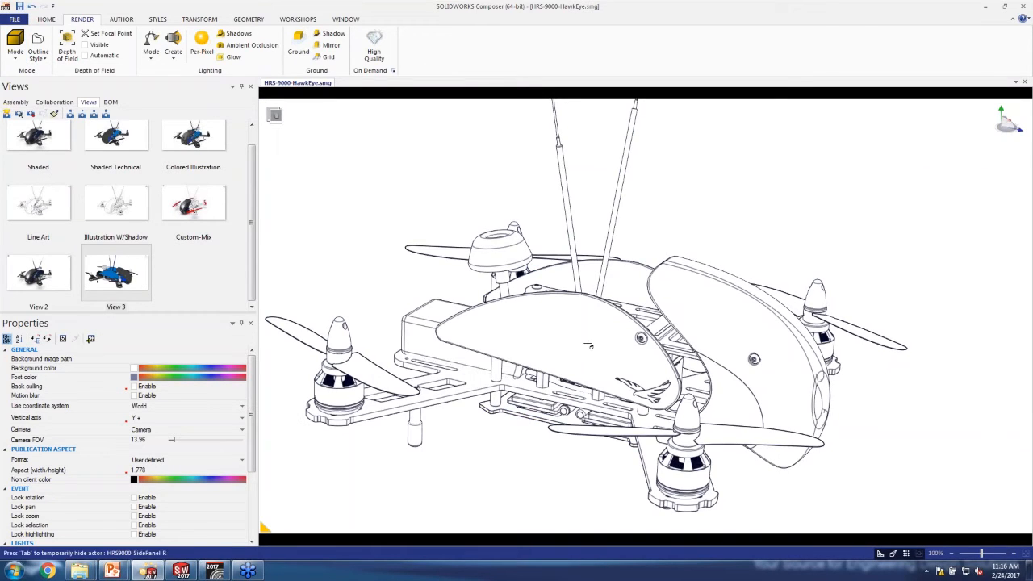
pyautogui.click(7, 114)
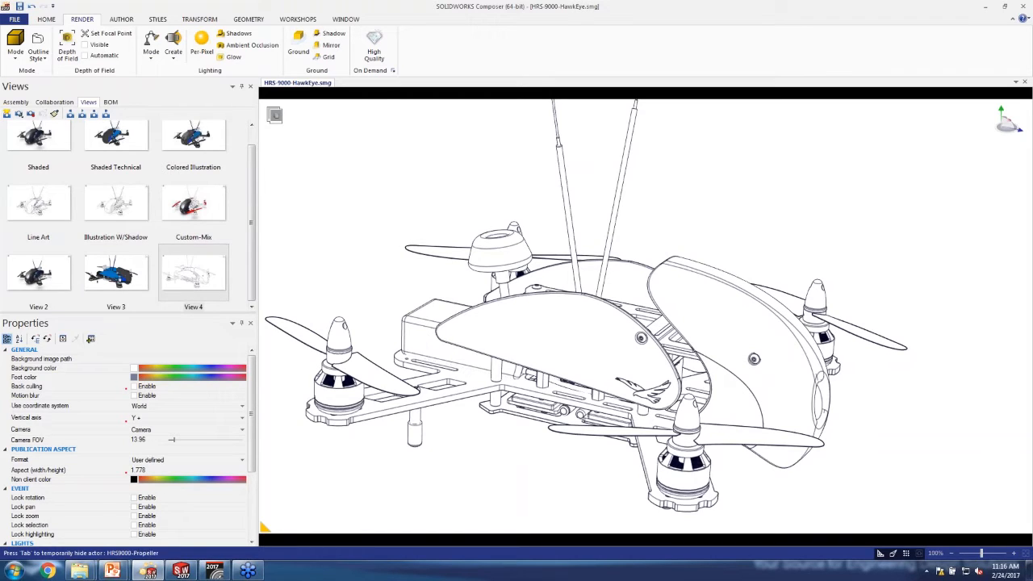
# - Set the outline width to 3 for the drone's frame, side panels and rear rotor parts
pyautogui.moveTo(311, 203); pyautogui.dragTo(837, 495)
pyautogui.moveTo(331, 174); pyautogui.dragTo(497, 458)
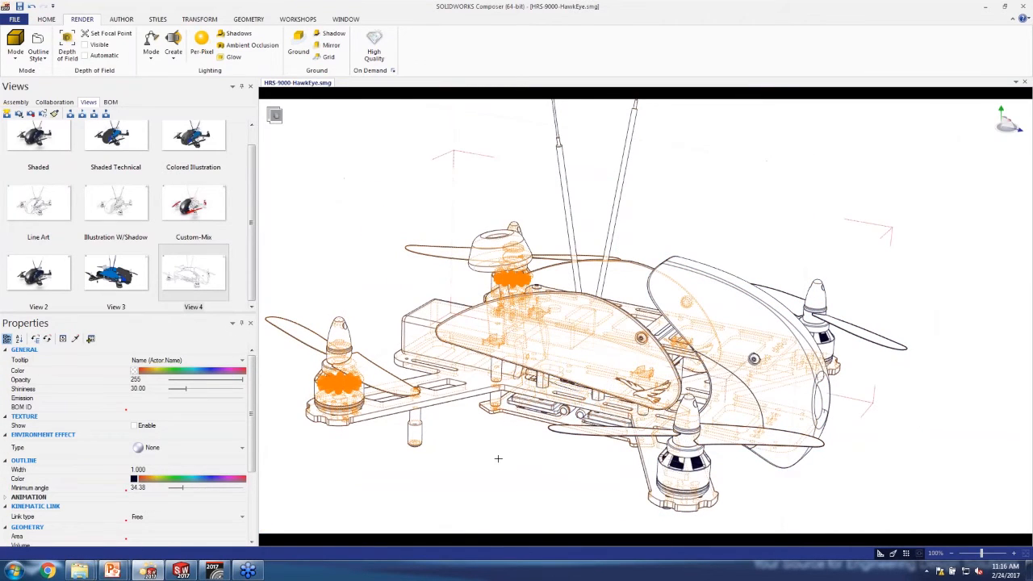
pyautogui.click(155, 468)
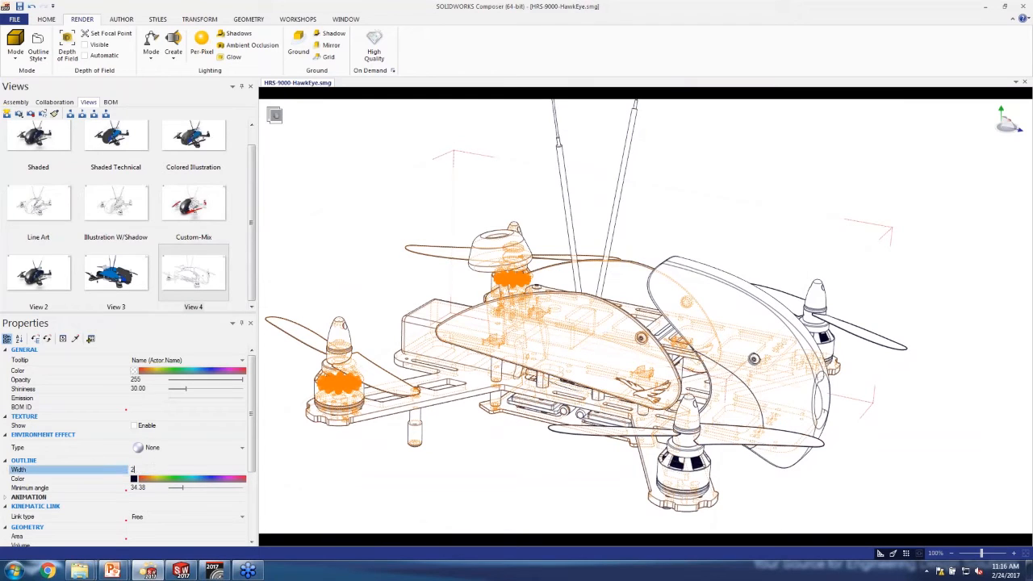
pyautogui.write('2')
pyautogui.press('Return')
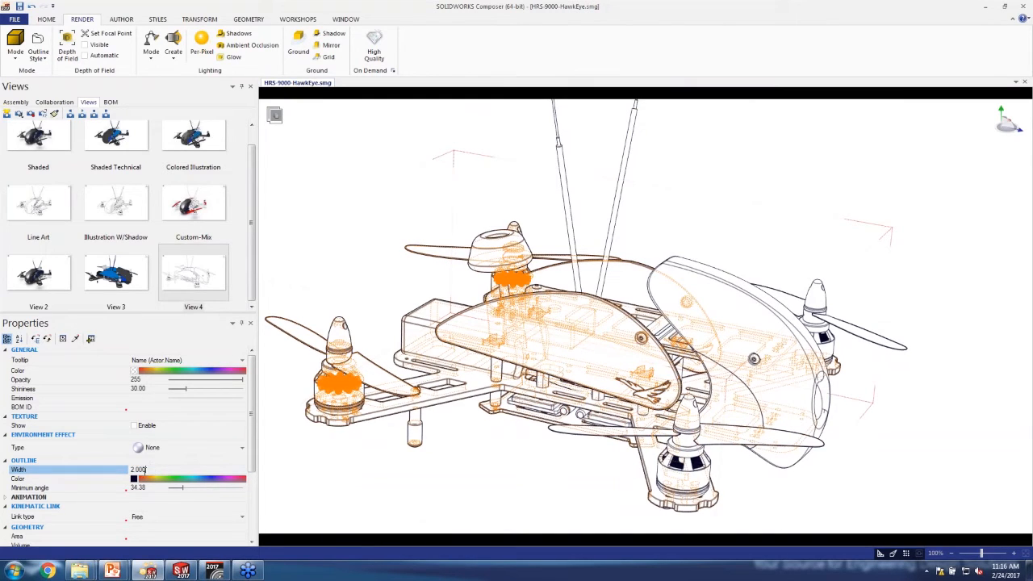
pyautogui.write('3')
pyautogui.press('Return')
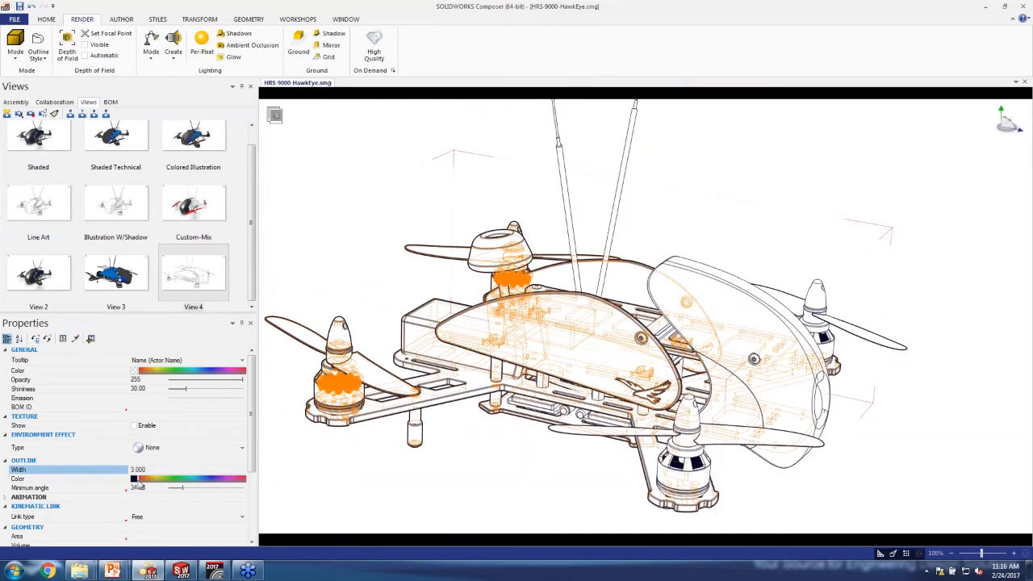
# - Change the outline color of the selected parts to green and capture the result as a new view
pyautogui.click(134, 478)
pyautogui.click(172, 508)
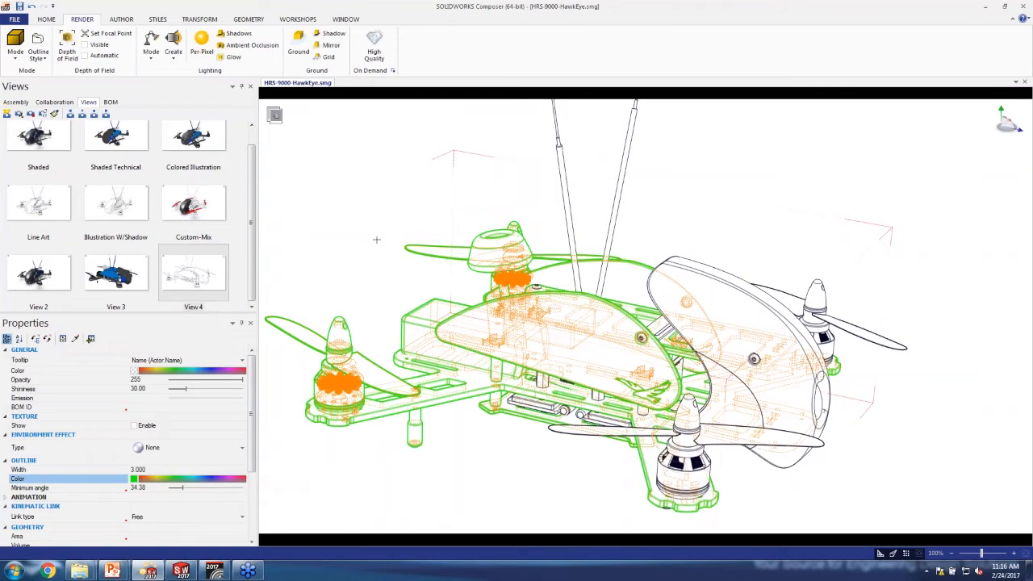
pyautogui.click(358, 204)
pyautogui.moveTo(649, 282); pyautogui.dragTo(621, 263, button='middle')
pyautogui.click(182, 309)
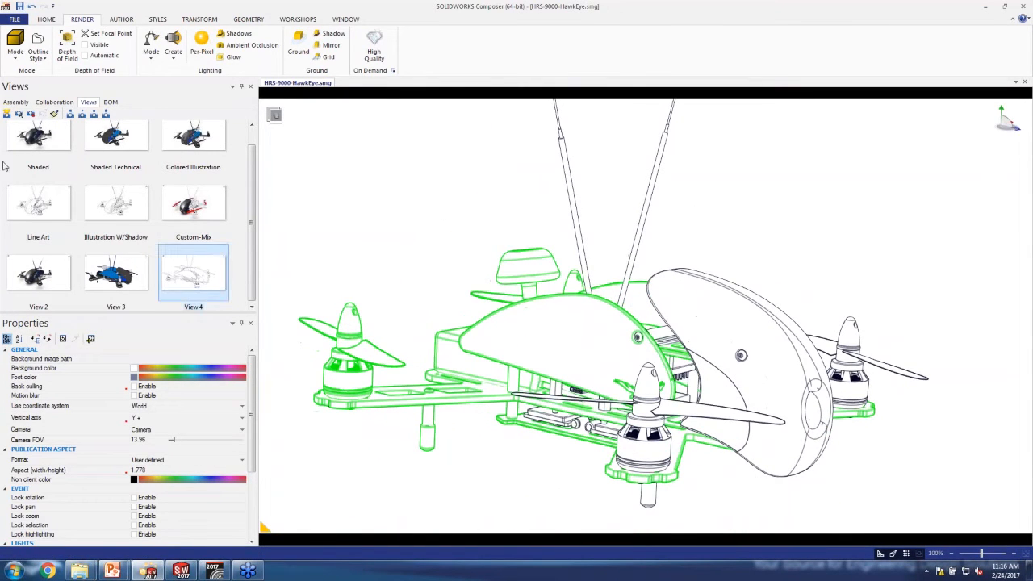
pyautogui.click(7, 114)
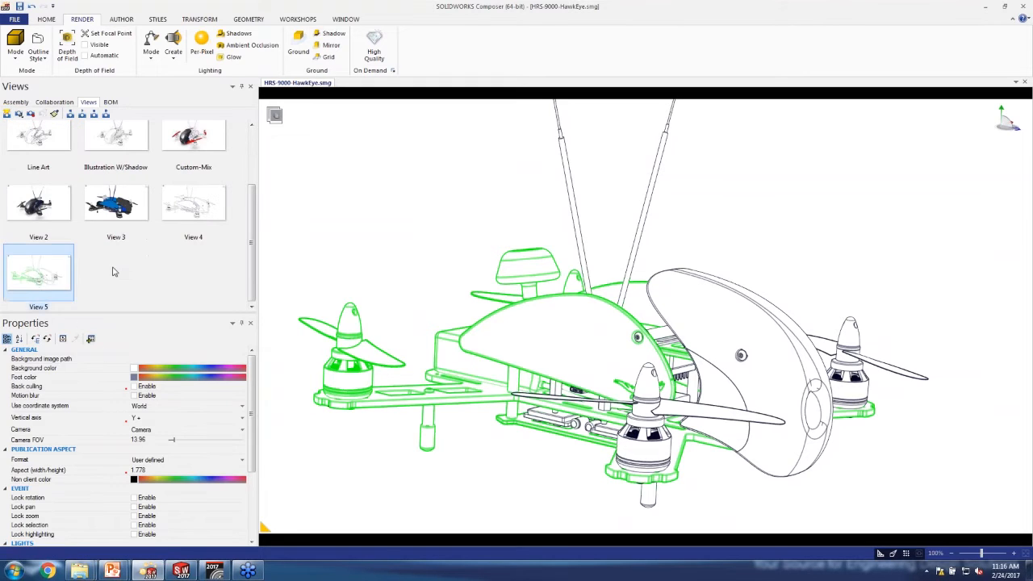
pyautogui.click(135, 265)
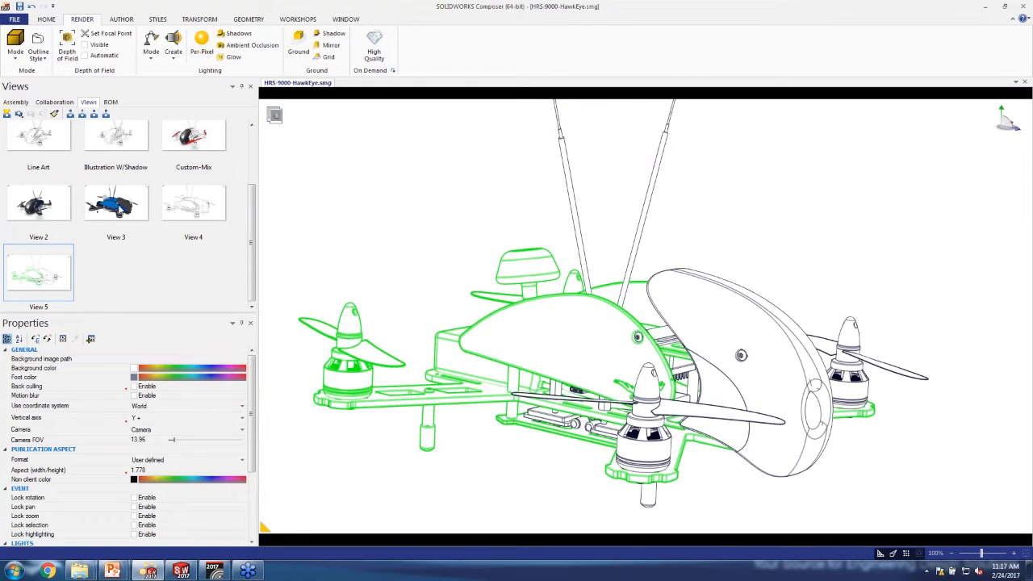
# - With the drone's parts selected in View 3, open the Technical Illustration workshop and enable the detail view
pyautogui.click(120, 208)
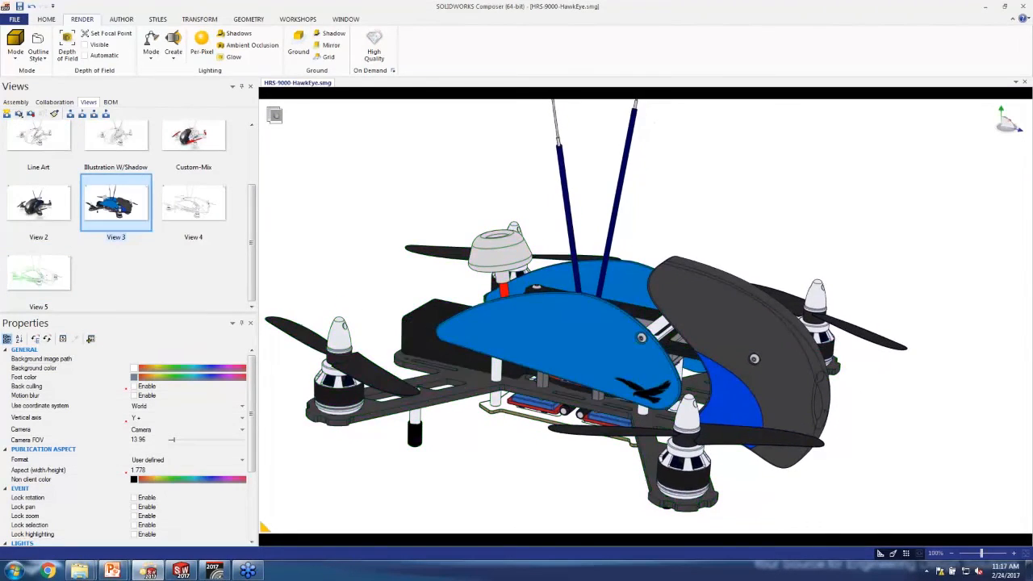
pyautogui.moveTo(473, 155); pyautogui.dragTo(902, 482)
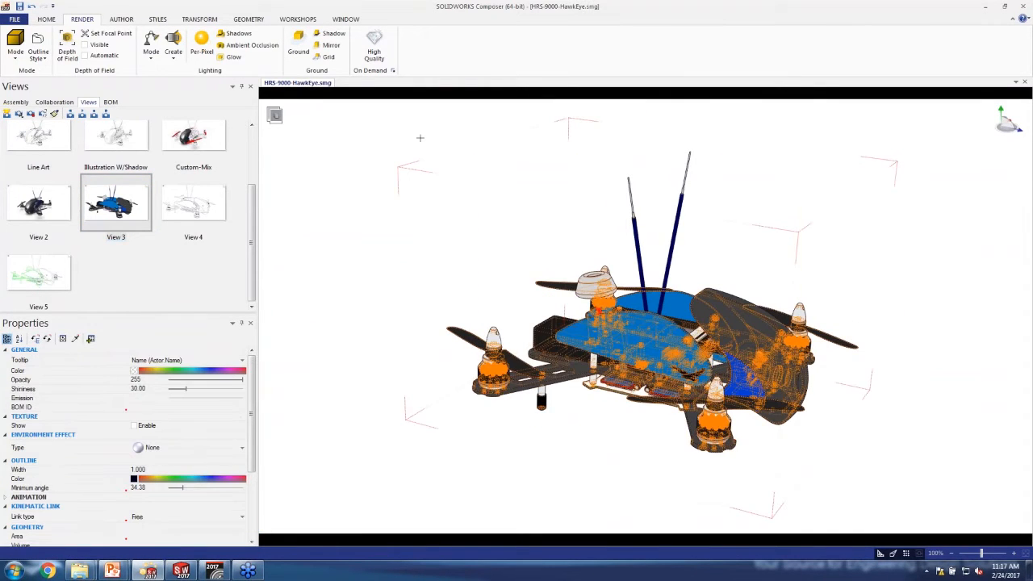
pyautogui.click(295, 19)
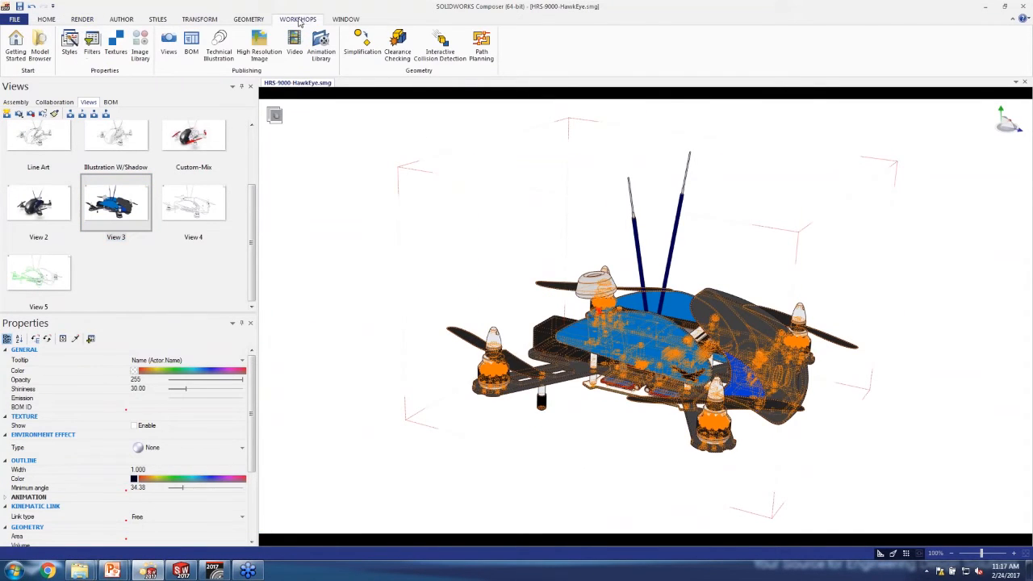
pyautogui.click(219, 44)
pyautogui.click(886, 150)
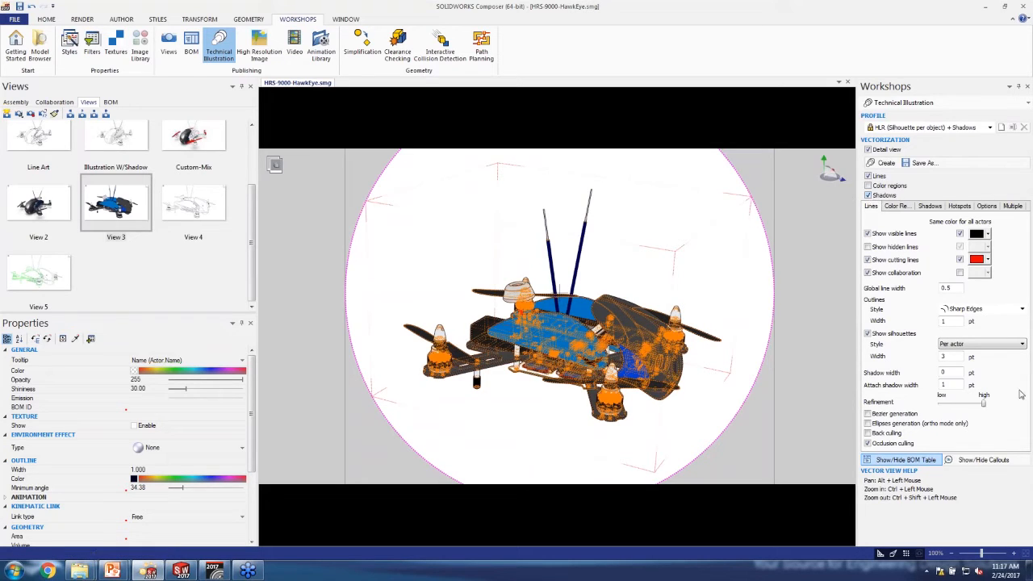
# - Set the outline style to Smart Outlines, create the vector image of the drone, and turn off the detail view
pyautogui.click(984, 310)
pyautogui.click(974, 341)
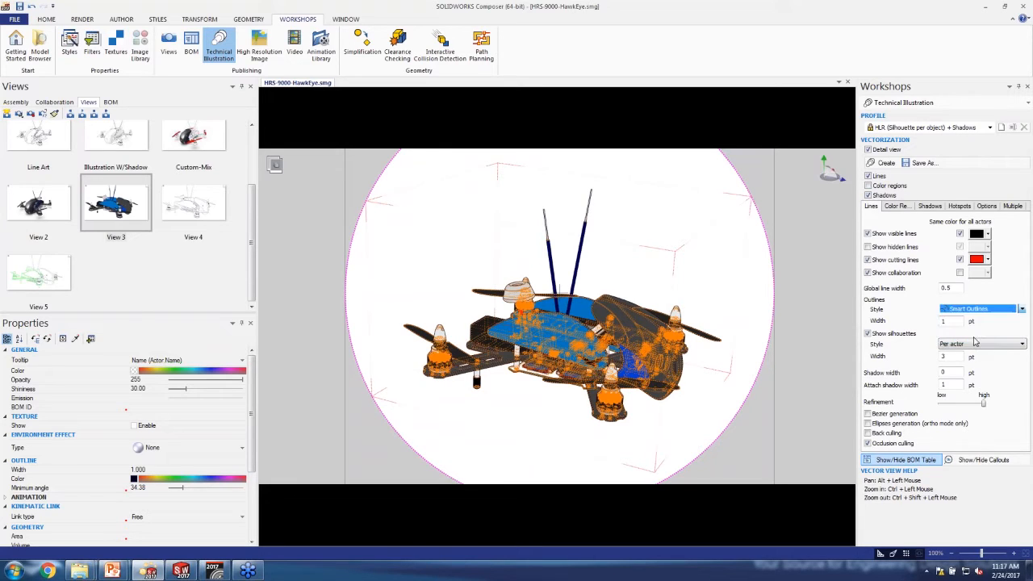
pyautogui.click(886, 163)
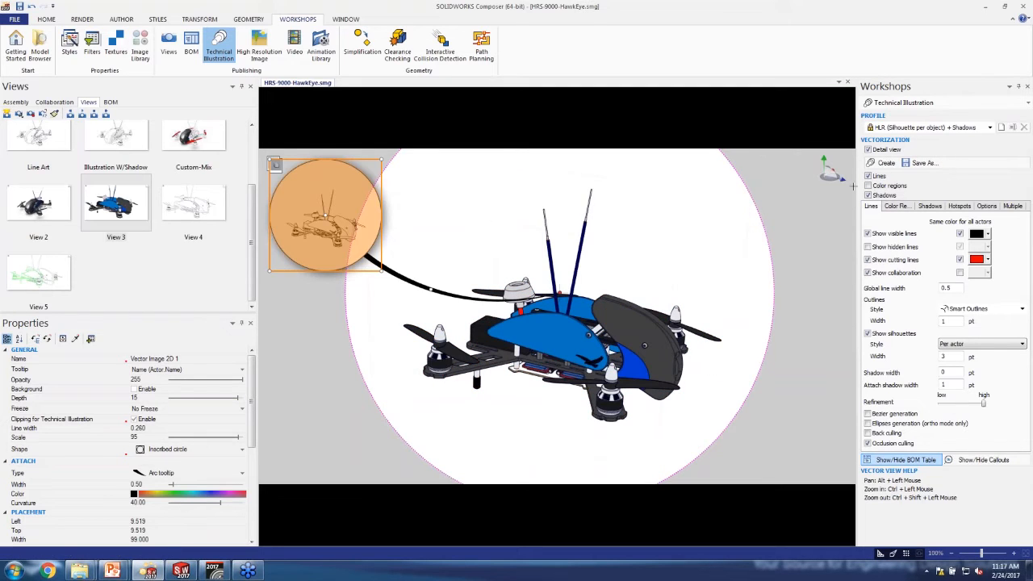
pyautogui.click(881, 152)
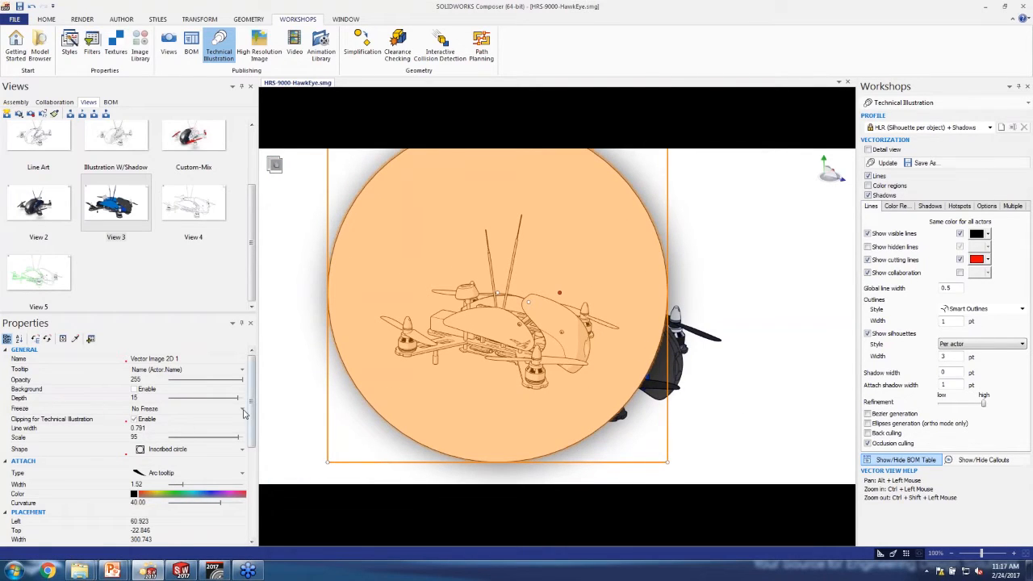
# - Turn off the shadow and background of the vector image
pyautogui.moveTo(253, 413); pyautogui.dragTo(252, 484)
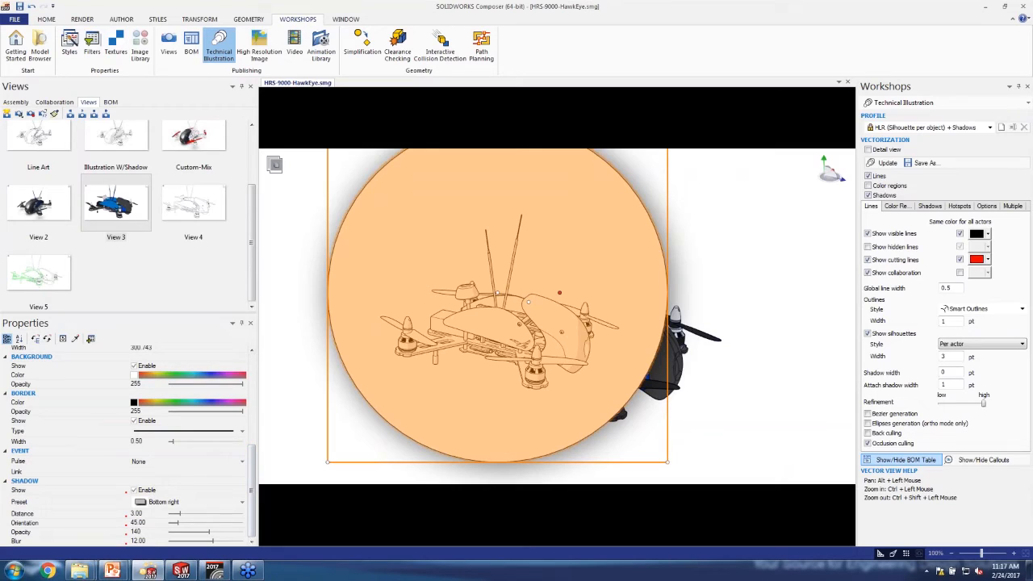
pyautogui.click(147, 492)
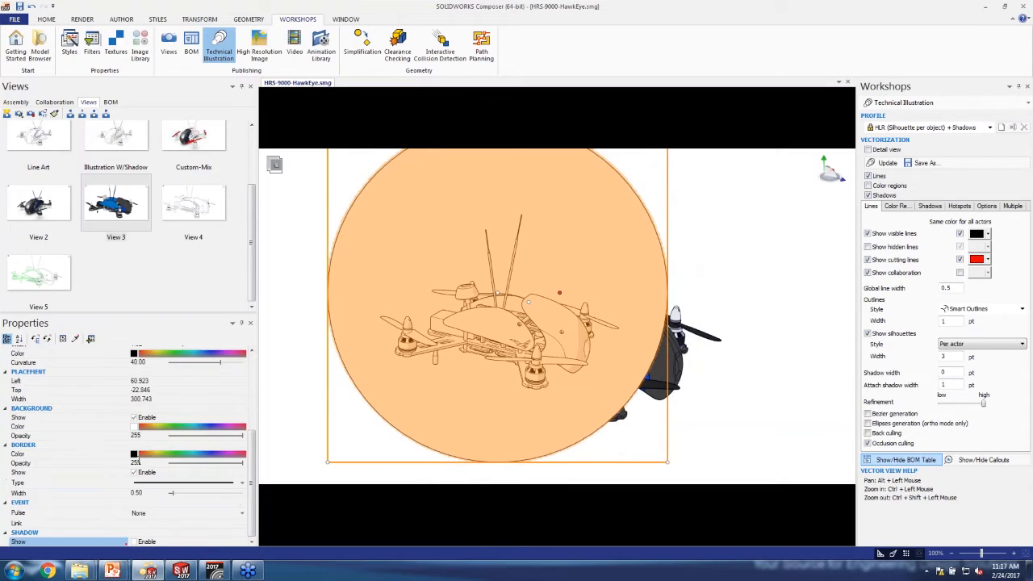
pyautogui.click(134, 418)
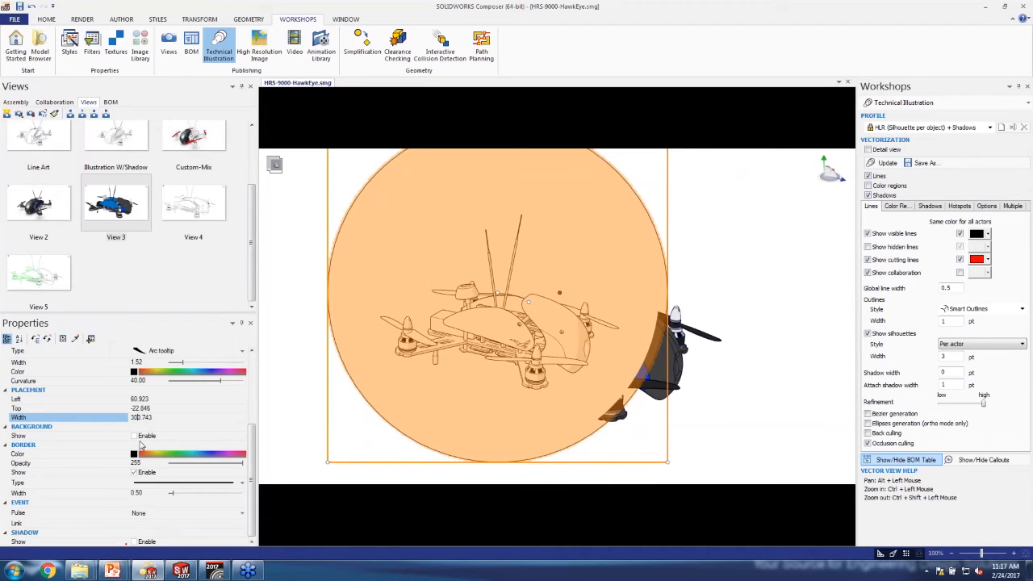
# - Hide the HRS-9000-HawkEye assembly, then enlarge the vector image to about 389 wide and move it to the middle of the page
pyautogui.click(16, 103)
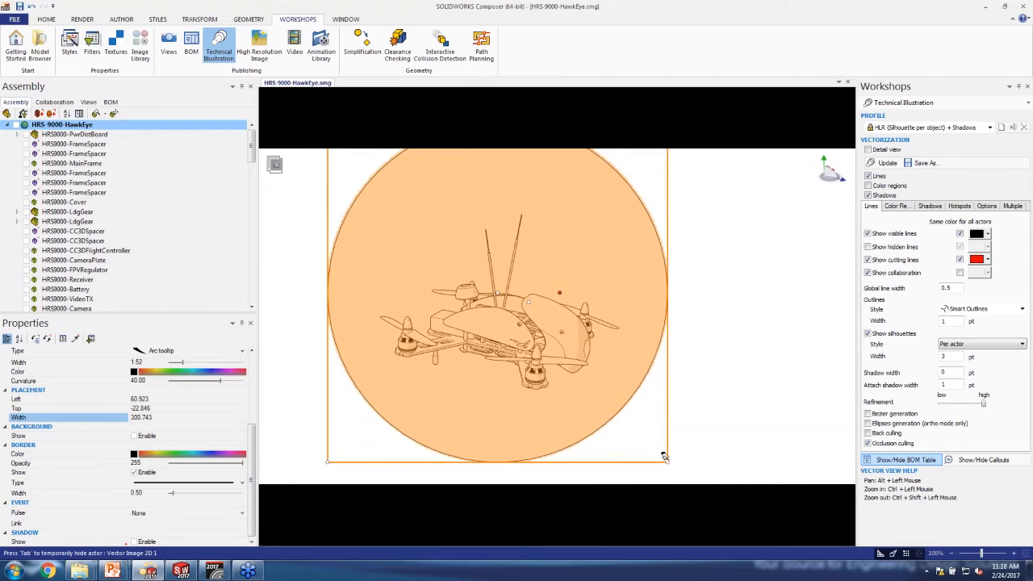
pyautogui.moveTo(667, 461); pyautogui.dragTo(777, 500)
pyautogui.moveTo(635, 383); pyautogui.dragTo(653, 342)
pyautogui.click(813, 379)
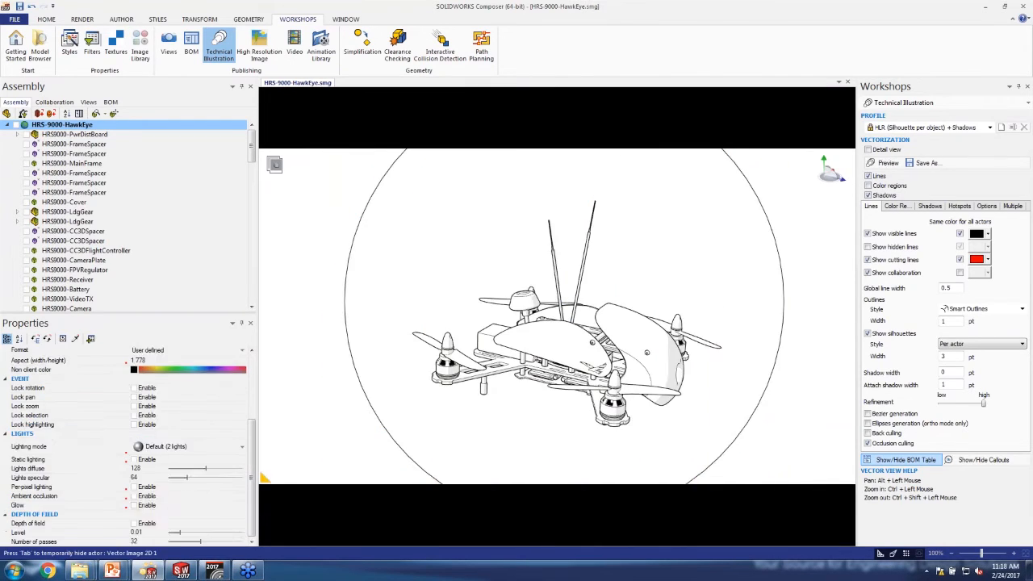
# - Turn off the border around the vector image
pyautogui.click(562, 298)
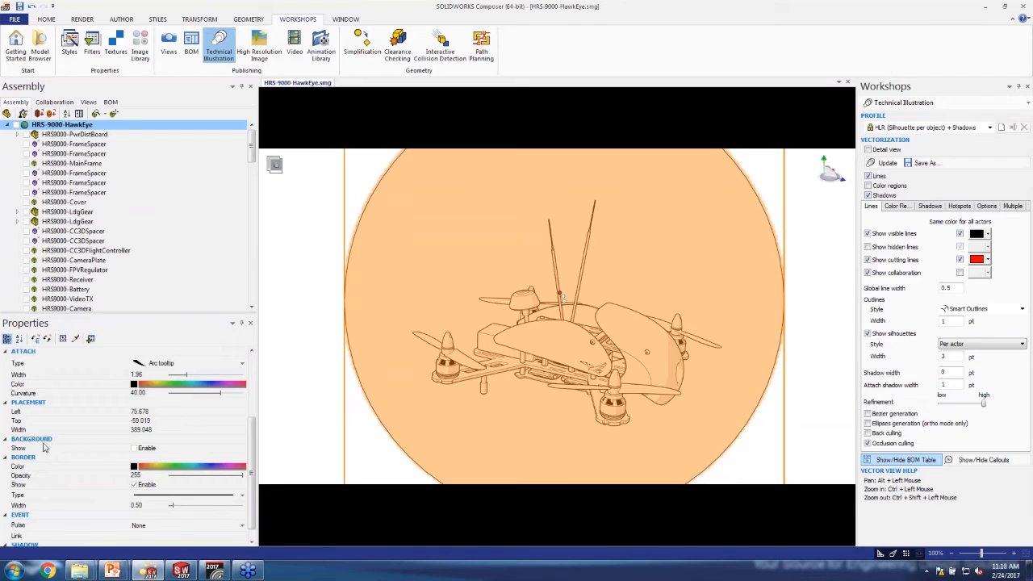
pyautogui.click(135, 486)
pyautogui.click(334, 276)
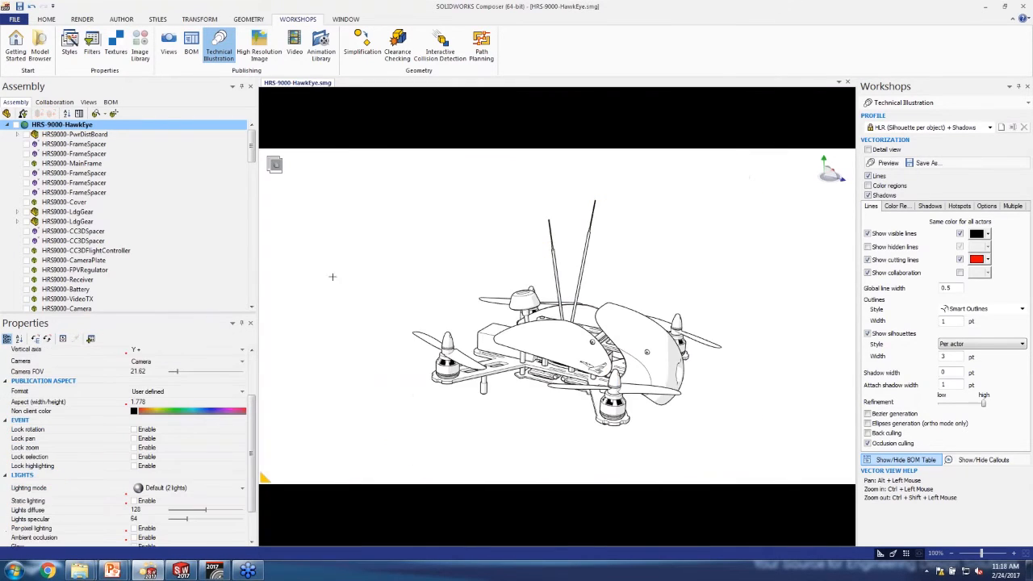
# - Enlarge the vector image to about 474 wide and reposition it so the drone fills the page
pyautogui.click(484, 321)
pyautogui.moveTo(485, 321); pyautogui.dragTo(511, 222)
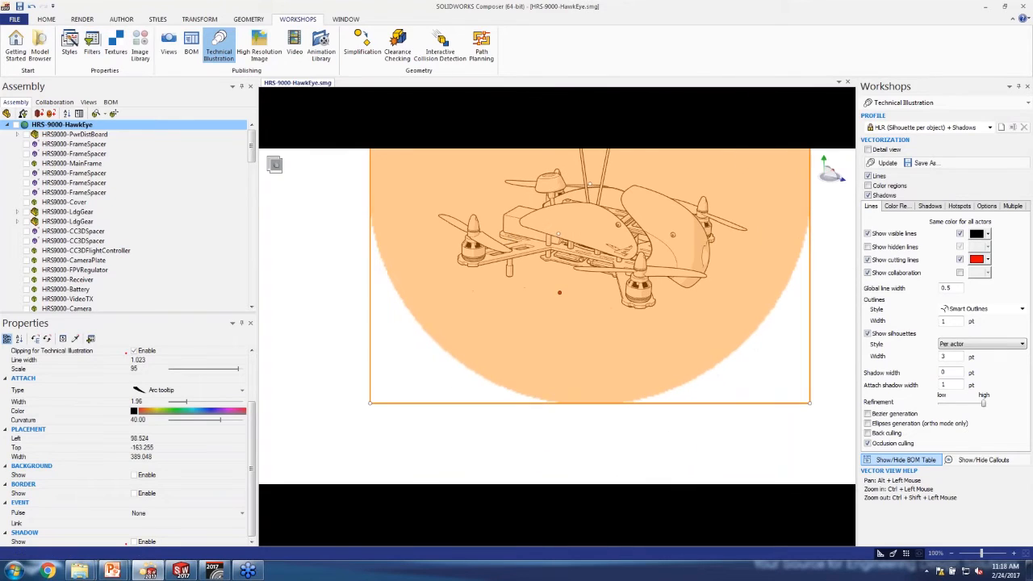
pyautogui.moveTo(367, 396); pyautogui.dragTo(269, 492)
pyautogui.moveTo(559, 292); pyautogui.dragTo(542, 331)
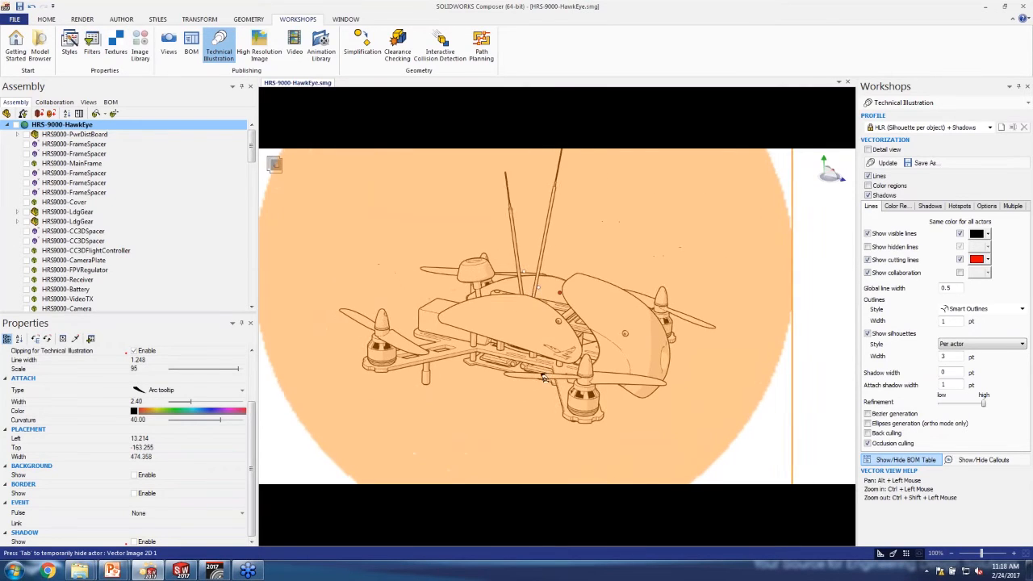
pyautogui.click(831, 323)
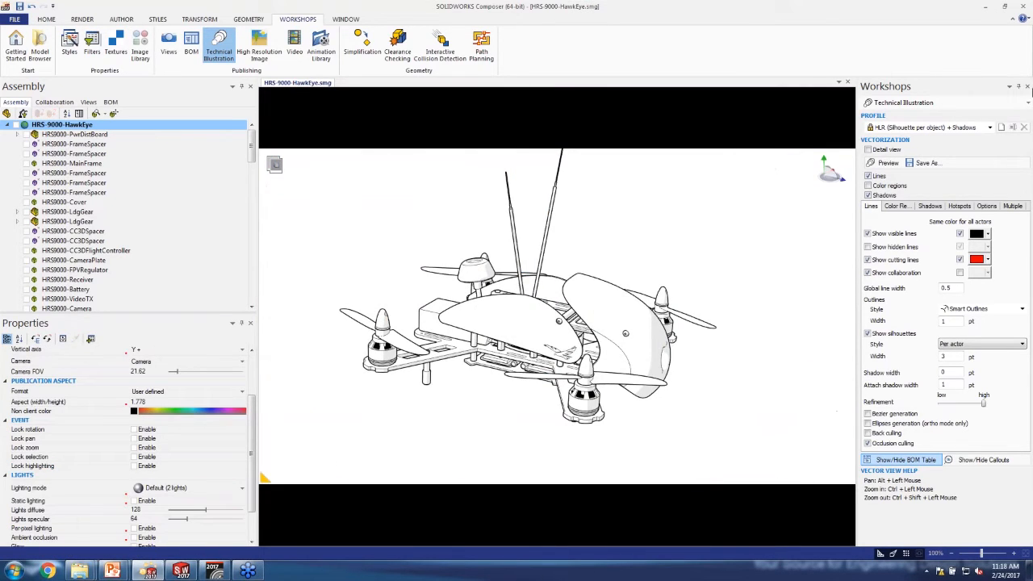
# - Close the Technical Illustration workshop, capture the vector illustration as a new view, and compare it with View 4
pyautogui.click(1027, 89)
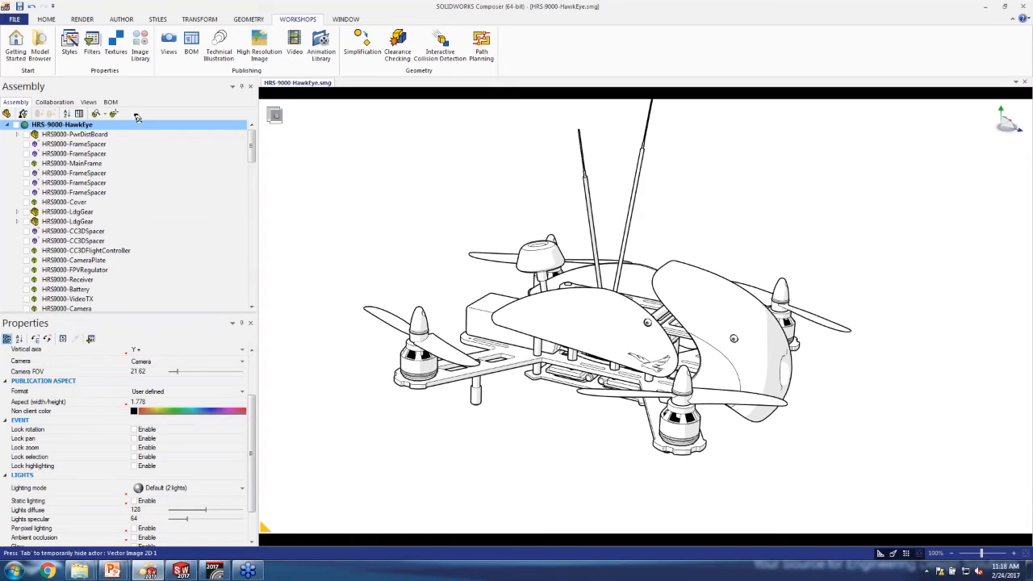
pyautogui.click(89, 102)
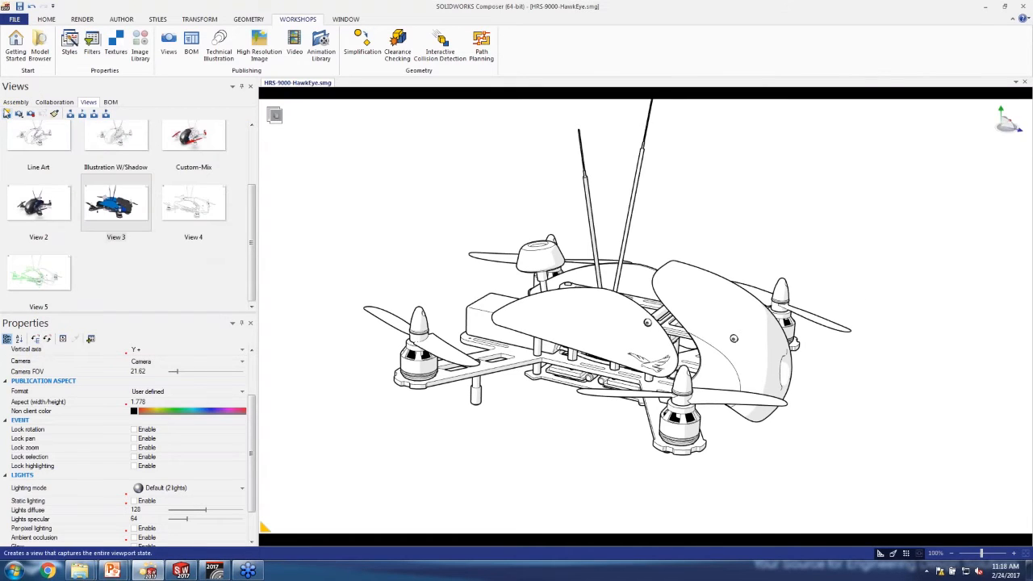
pyautogui.click(6, 114)
pyautogui.click(205, 209)
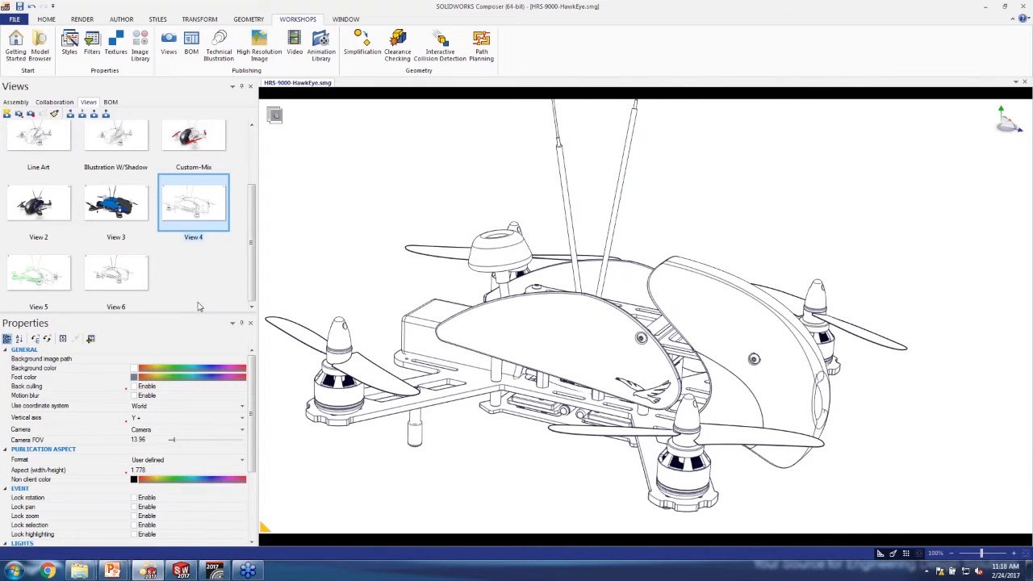
pyautogui.click(146, 278)
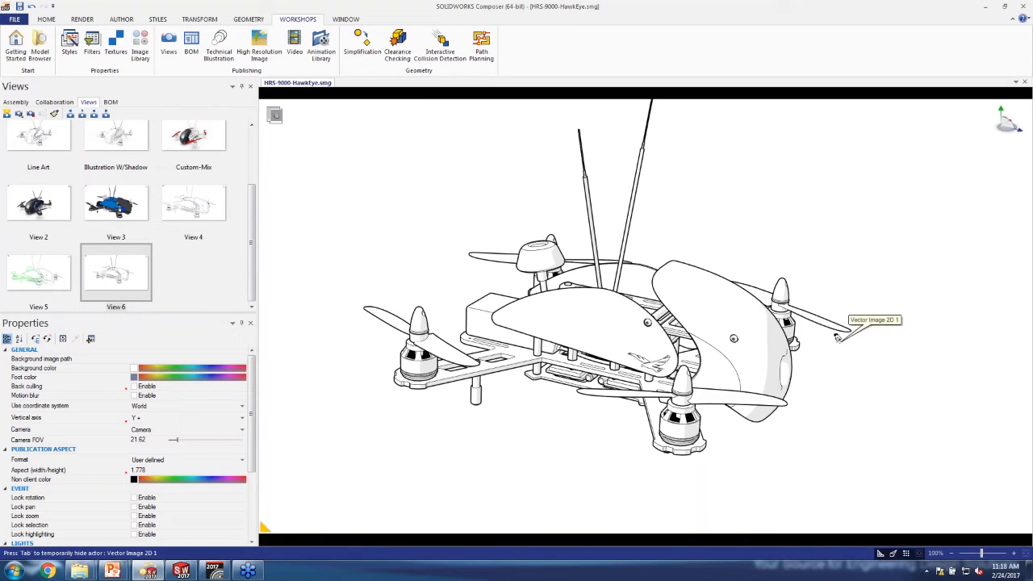
pyautogui.click(989, 11)
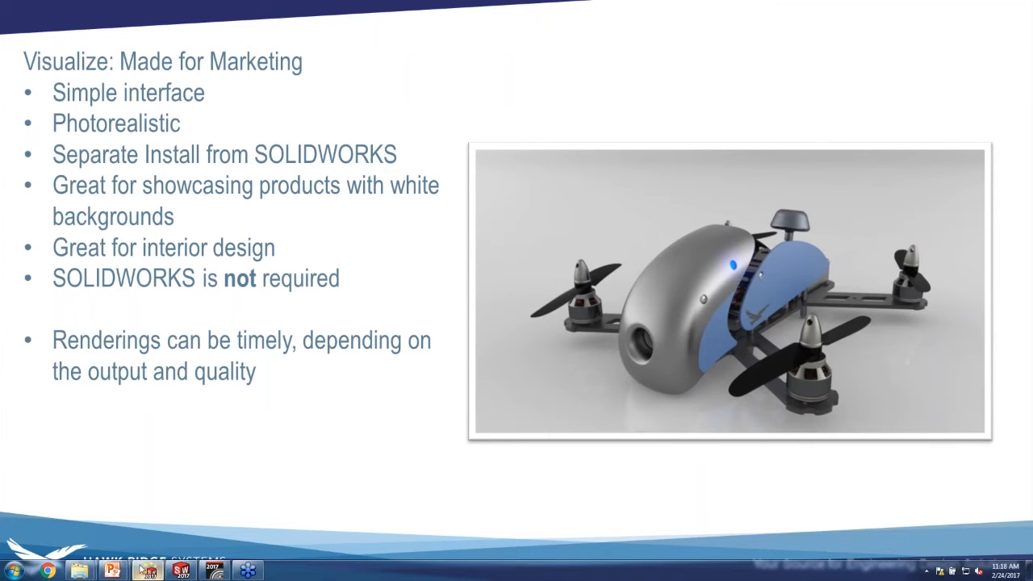
pyautogui.click(148, 571)
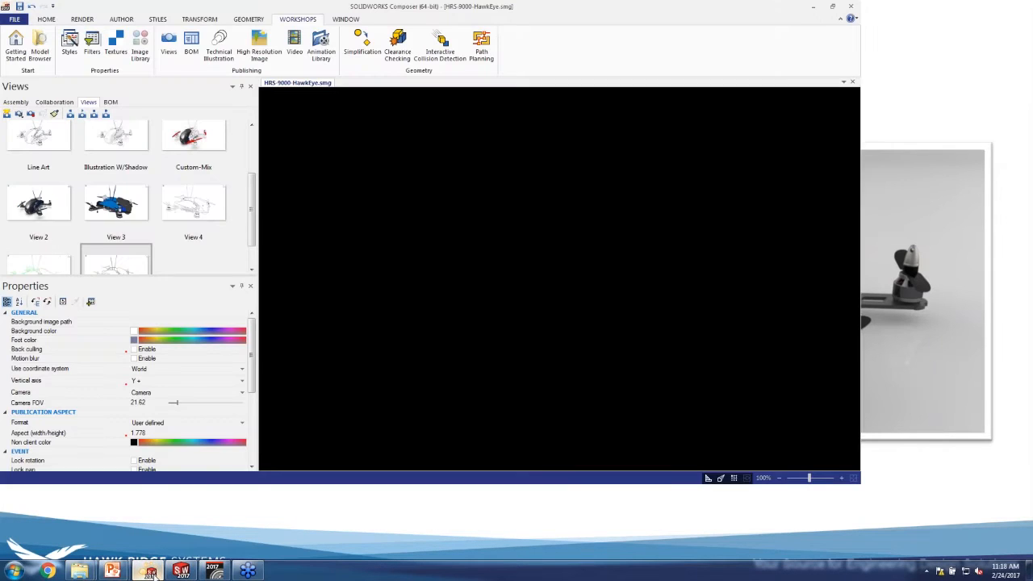
pyautogui.doubleClick(633, 17)
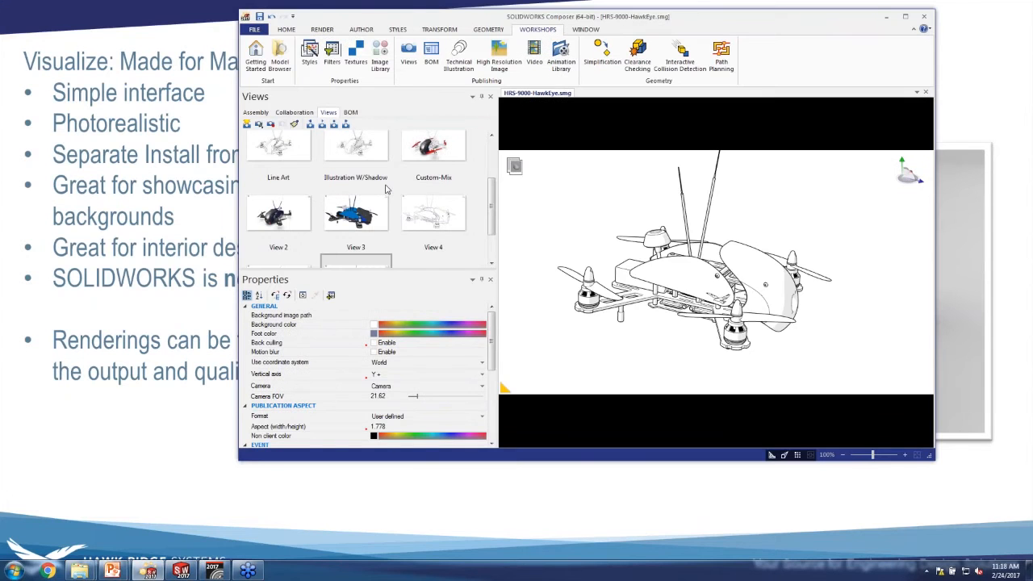
pyautogui.doubleClick(700, 26)
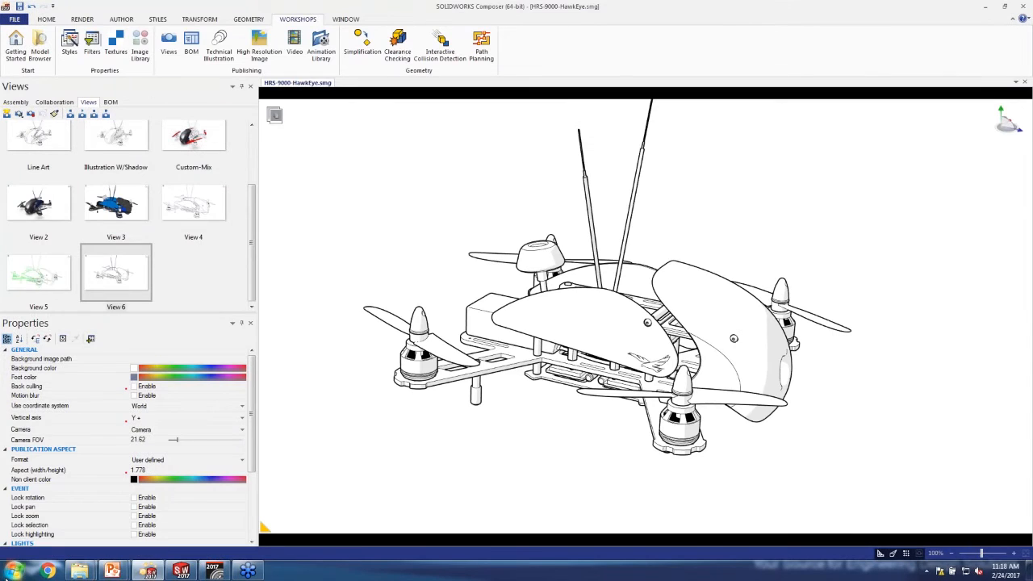
# - Open the computer's system properties to check its processor and memory, and close them again
pyautogui.click(12, 574)
pyautogui.rightClick(170, 309)
pyautogui.click(202, 396)
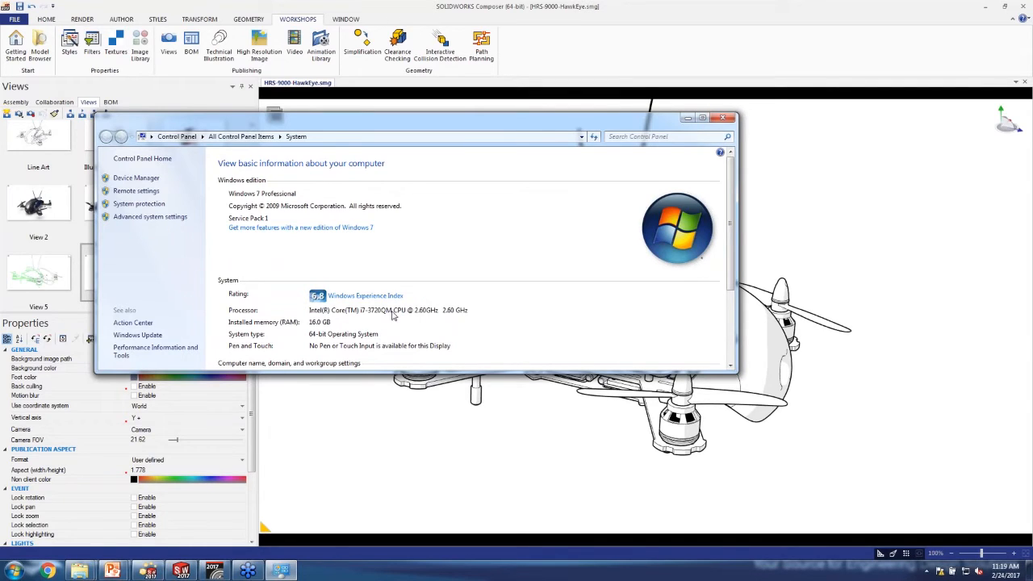
pyautogui.click(728, 119)
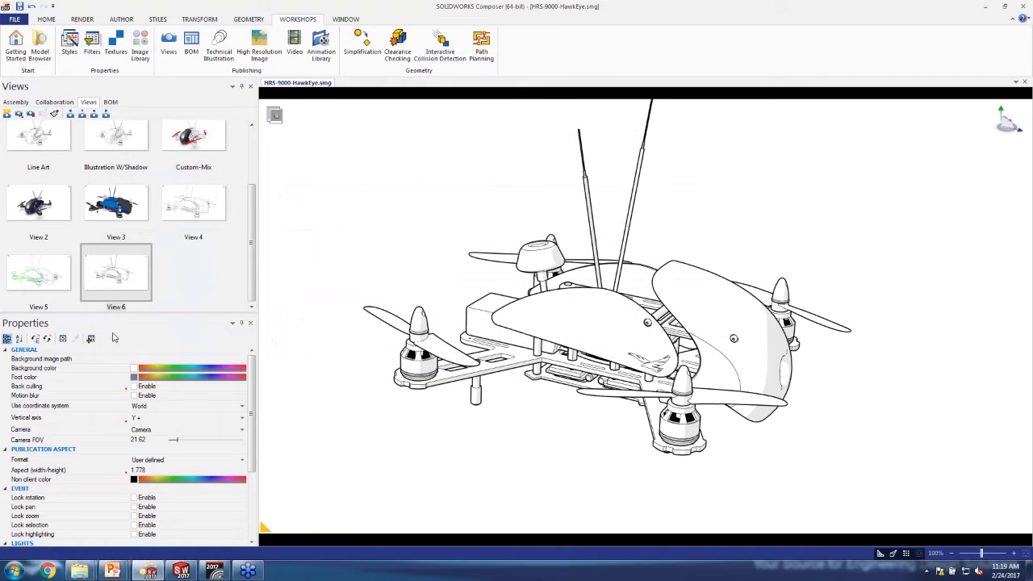
# - Open the High Resolution Image workshop, set the resolution to 600 dpi, and raise the JPEG quality to high
pyautogui.moveTo(251, 228); pyautogui.dragTo(243, 251)
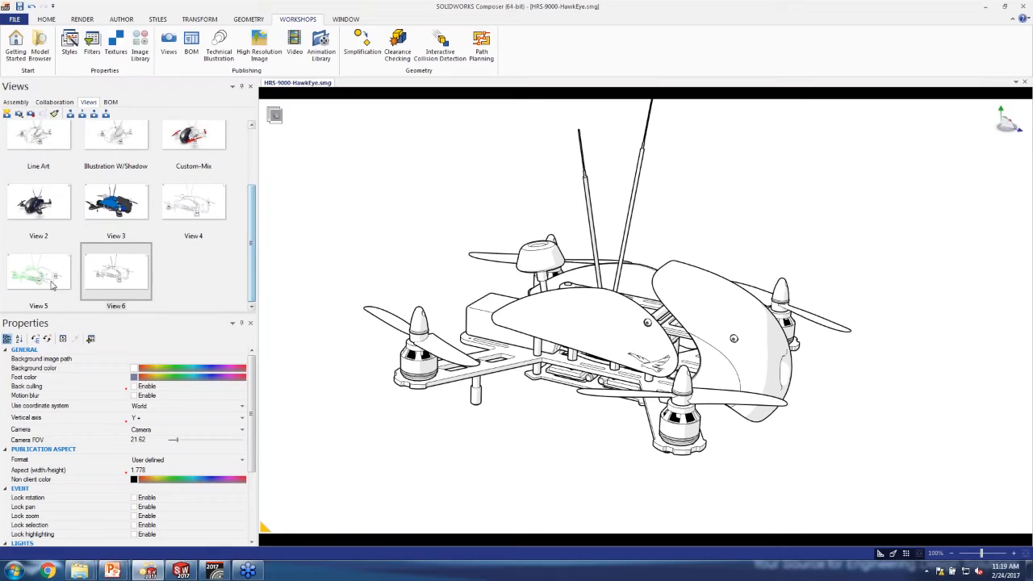
pyautogui.click(259, 46)
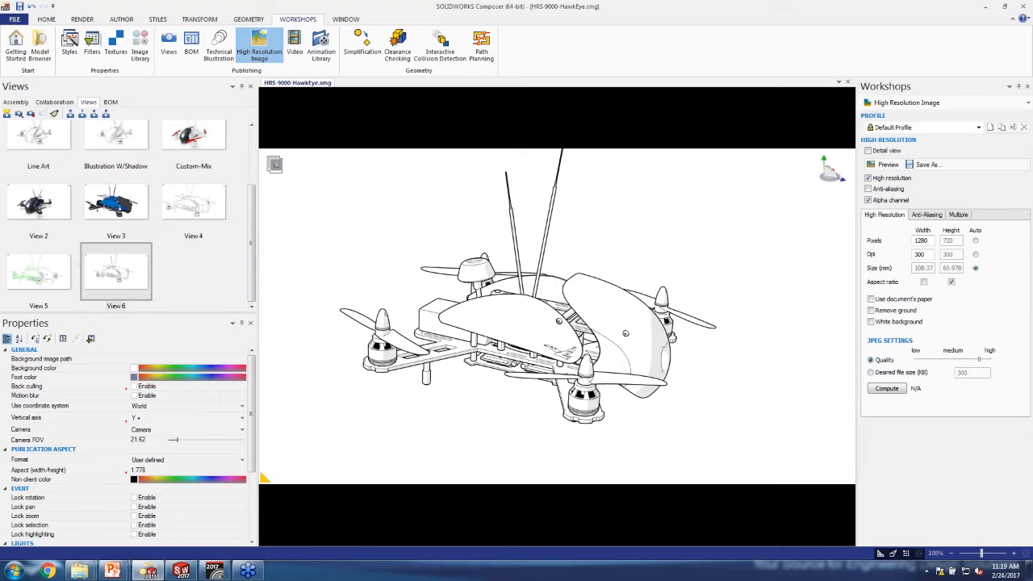
pyautogui.doubleClick(923, 254)
pyautogui.write('600')
pyautogui.moveTo(978, 355); pyautogui.dragTo(1000, 360)
# - Enable multiple image output for all views and look through the saved views to be exported
pyautogui.click(958, 215)
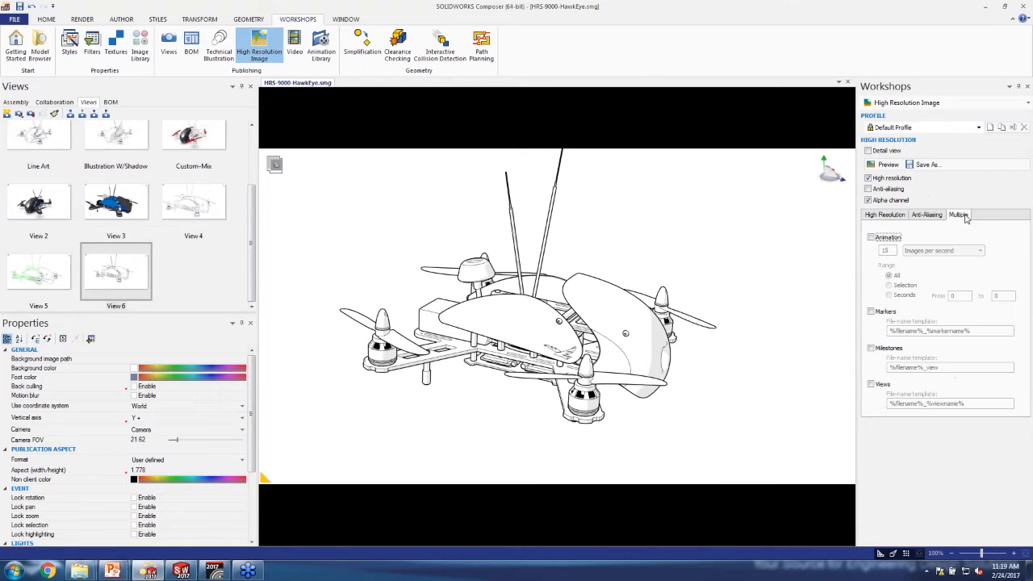
pyautogui.click(878, 387)
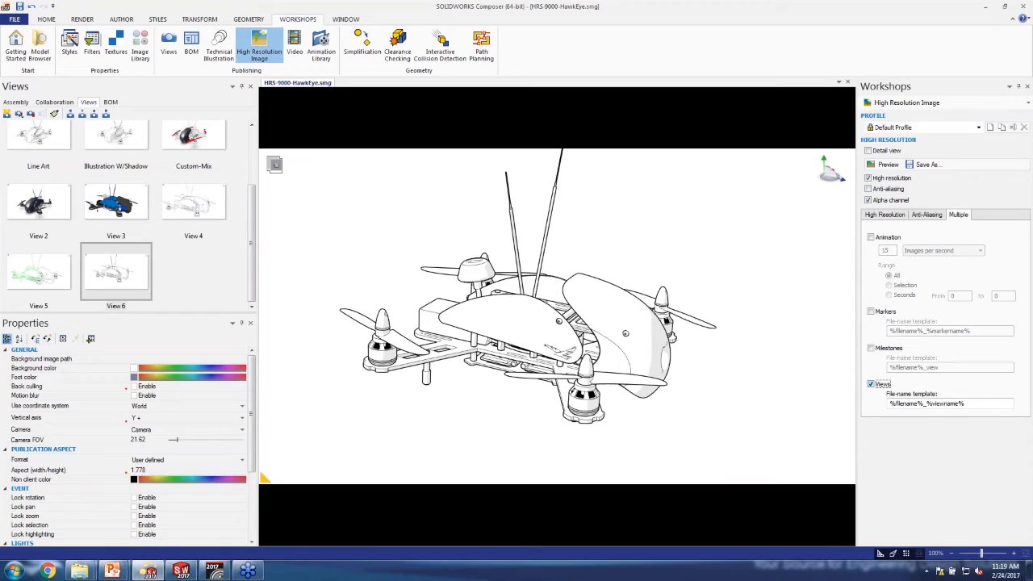
pyautogui.moveTo(256, 169); pyautogui.dragTo(253, 168)
pyautogui.scroll(2, 228, 216)
pyautogui.scroll(-2, 228, 216)
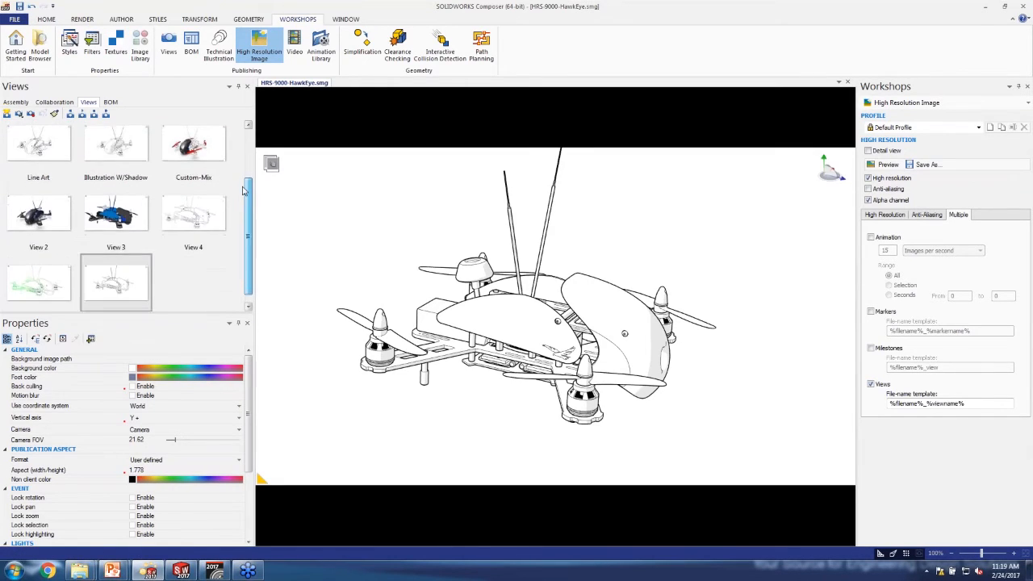
# - Save the view images as HRS-9000-HawkEye.jpg in JPEG format to the Composer folder under Publications
pyautogui.click(924, 164)
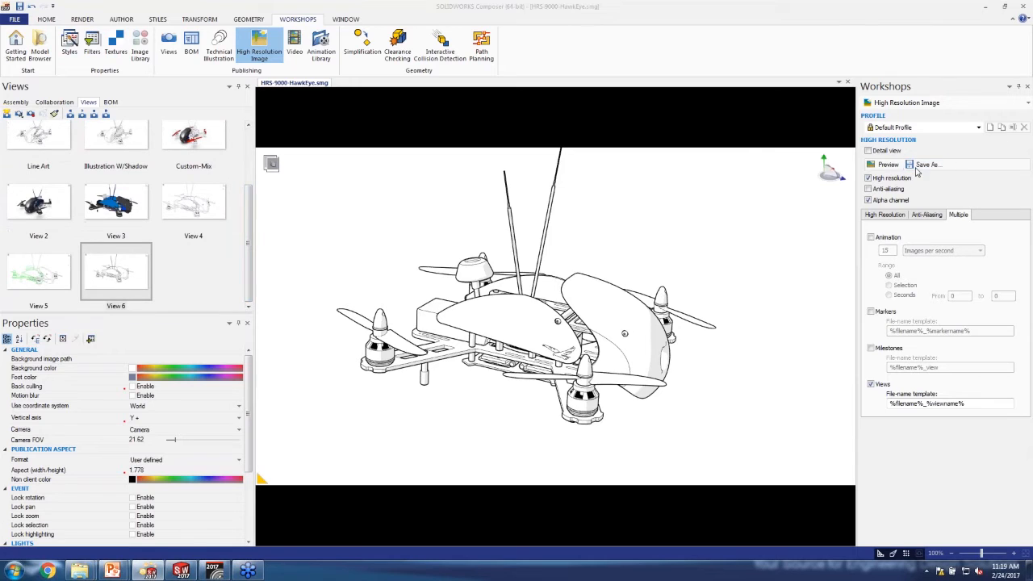
pyautogui.click(394, 238)
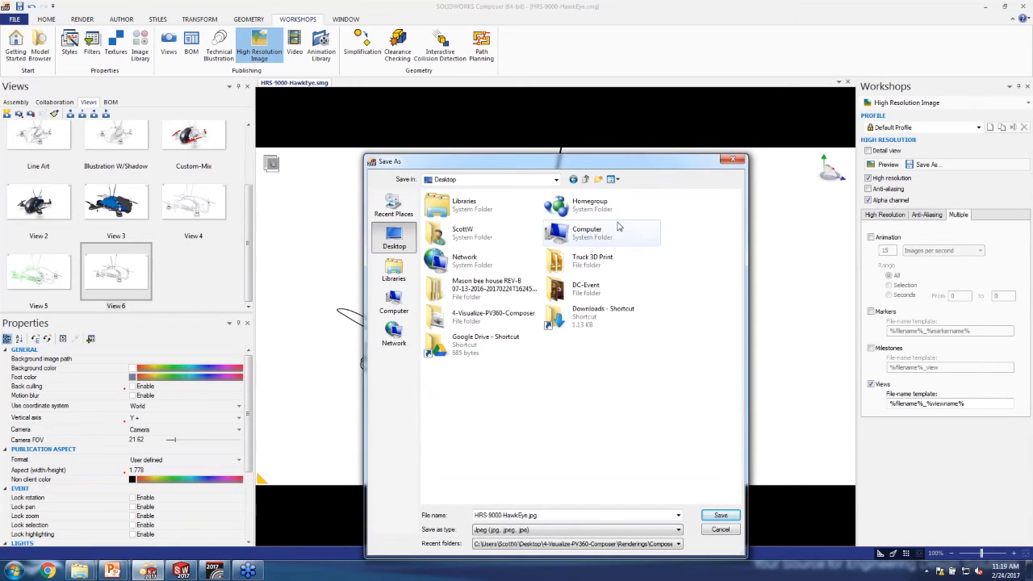
pyautogui.doubleClick(487, 290)
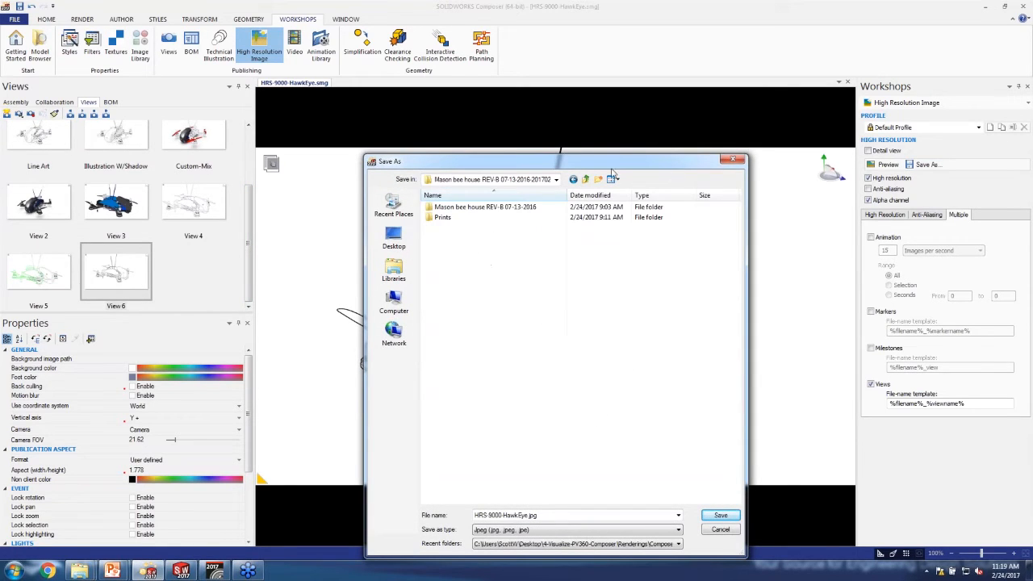
pyautogui.click(586, 179)
pyautogui.doubleClick(452, 316)
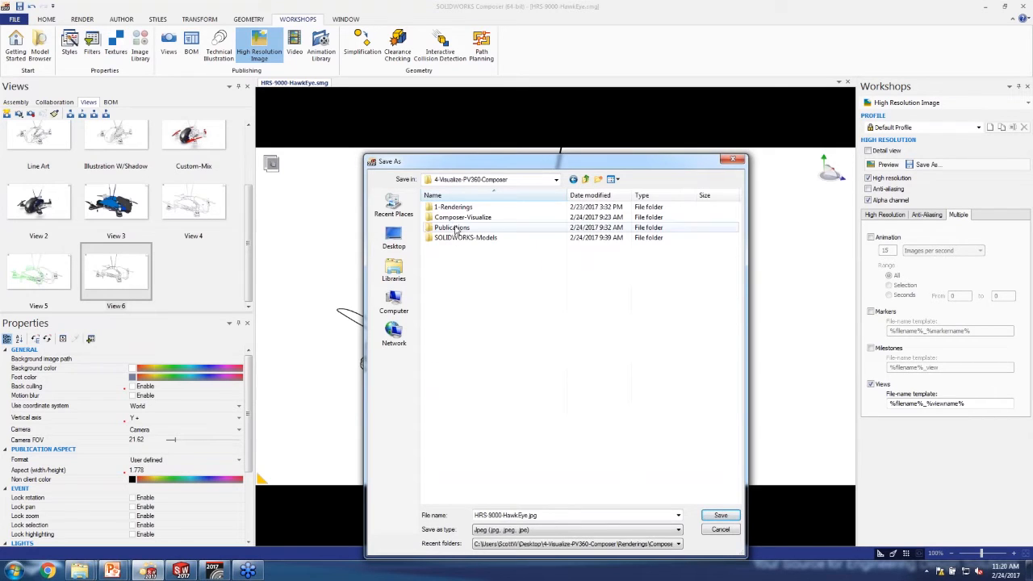
pyautogui.doubleClick(455, 207)
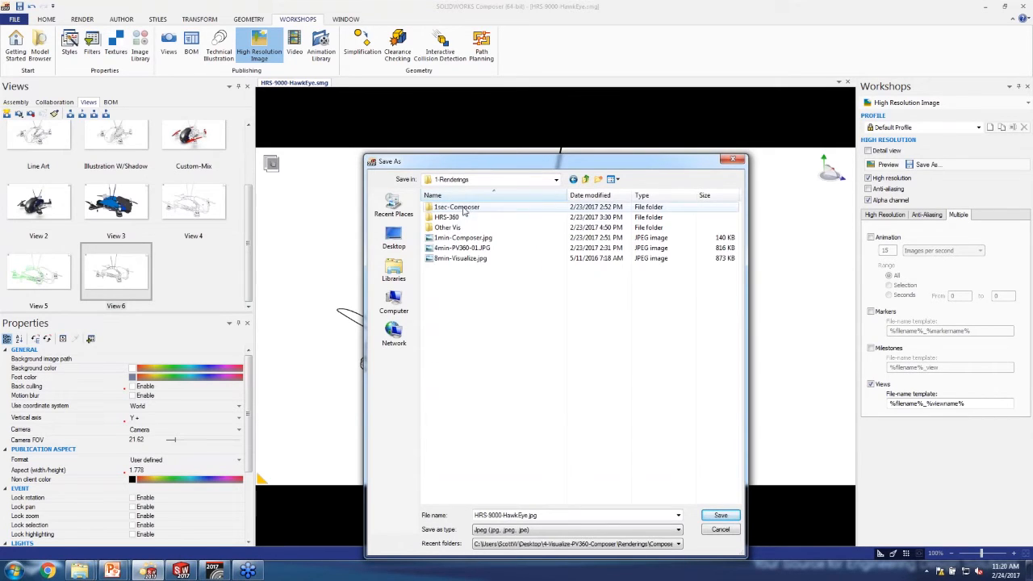
pyautogui.click(585, 180)
pyautogui.click(457, 229)
pyautogui.doubleClick(457, 228)
pyautogui.doubleClick(458, 209)
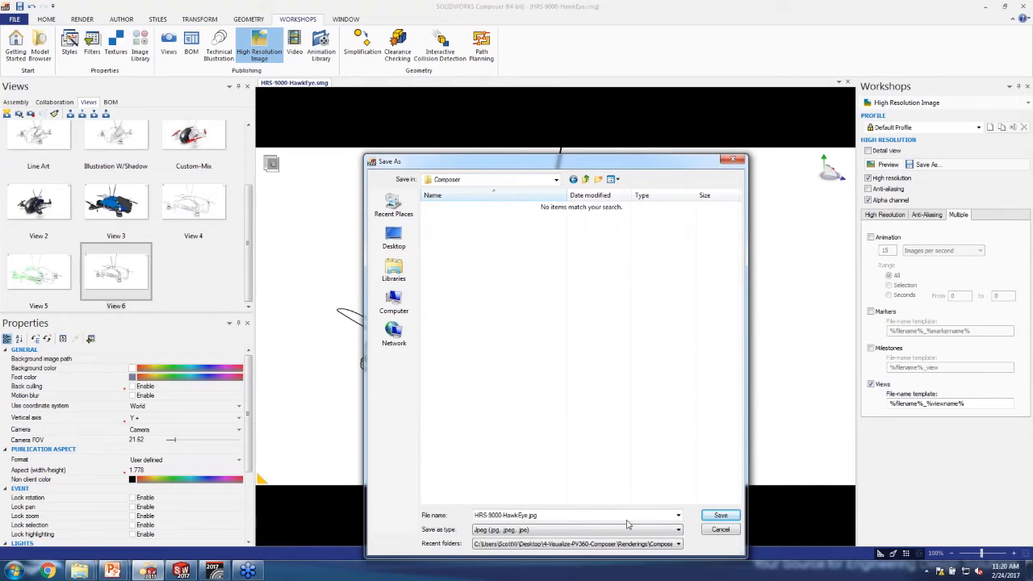
pyautogui.click(721, 517)
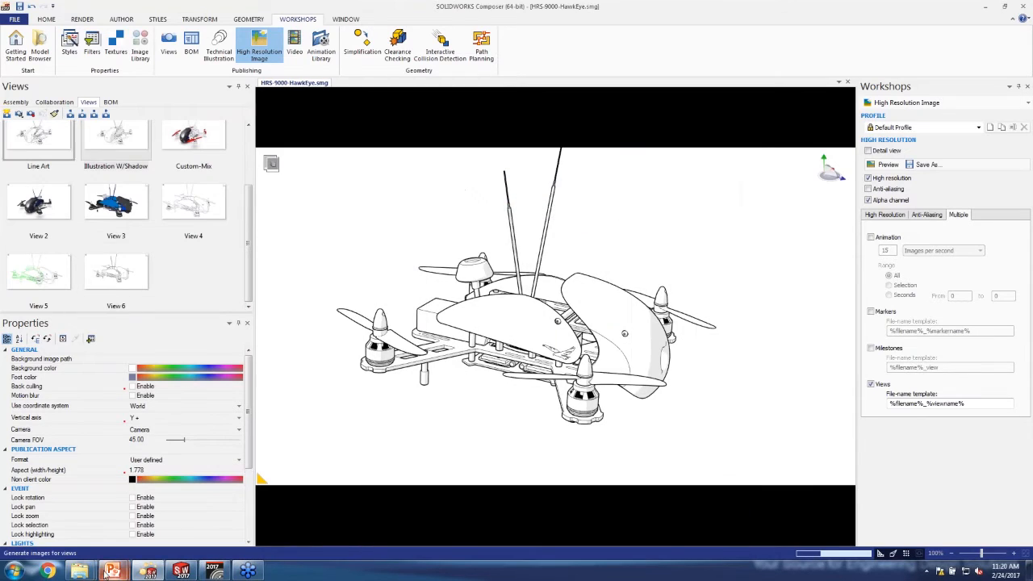
# - Switch to the file browser and open the Composer folder under Publications in 4-Visualize-PV360-Composer
pyautogui.moveTo(91, 572)
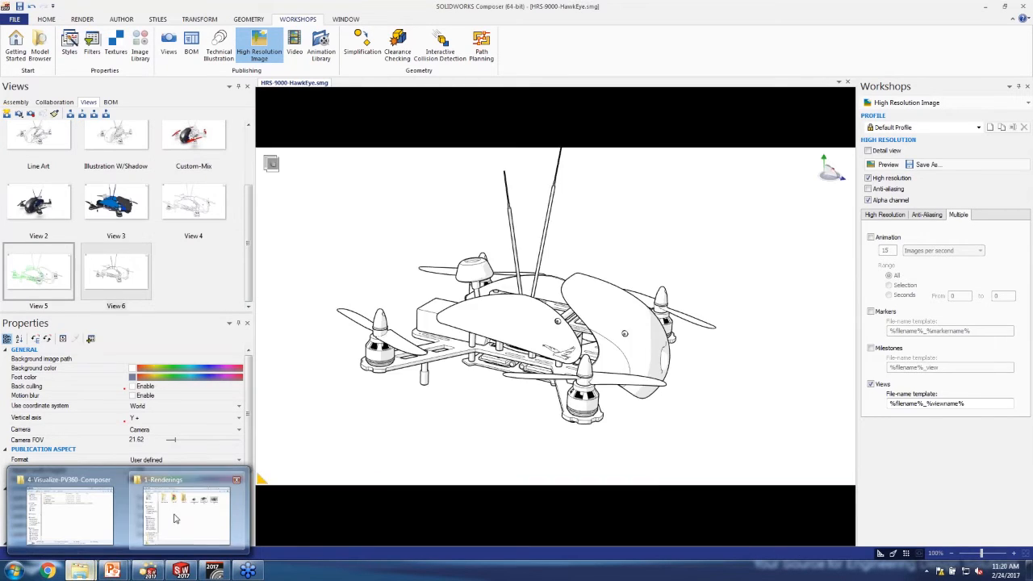
pyautogui.click(188, 510)
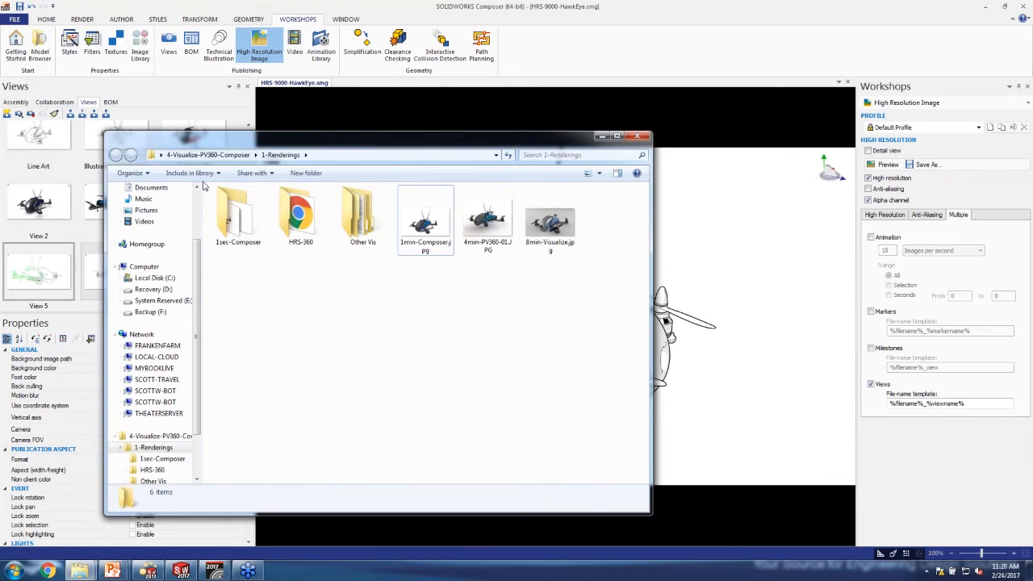
pyautogui.click(246, 155)
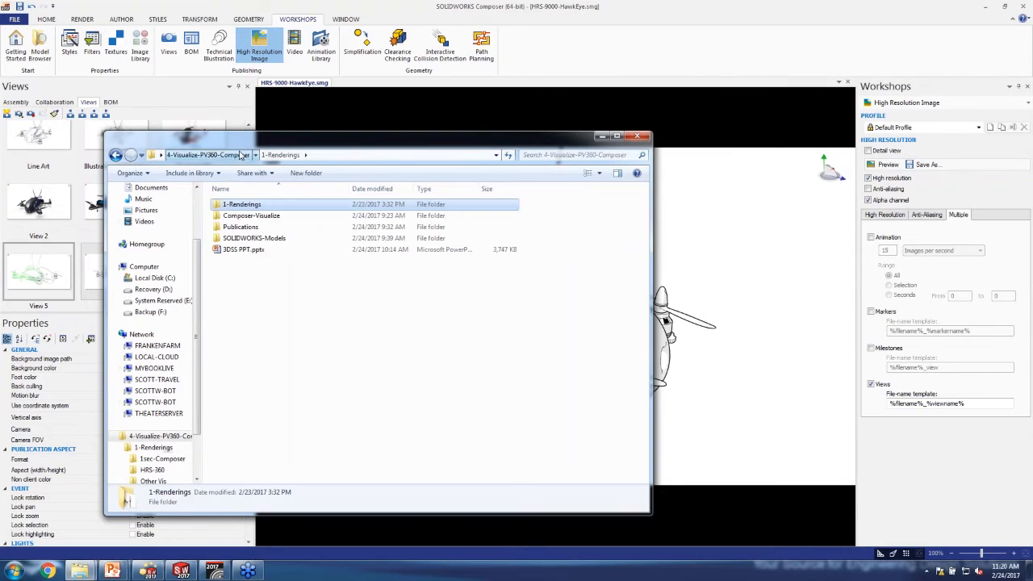
pyautogui.click(250, 229)
pyautogui.doubleClick(250, 228)
pyautogui.doubleClick(250, 205)
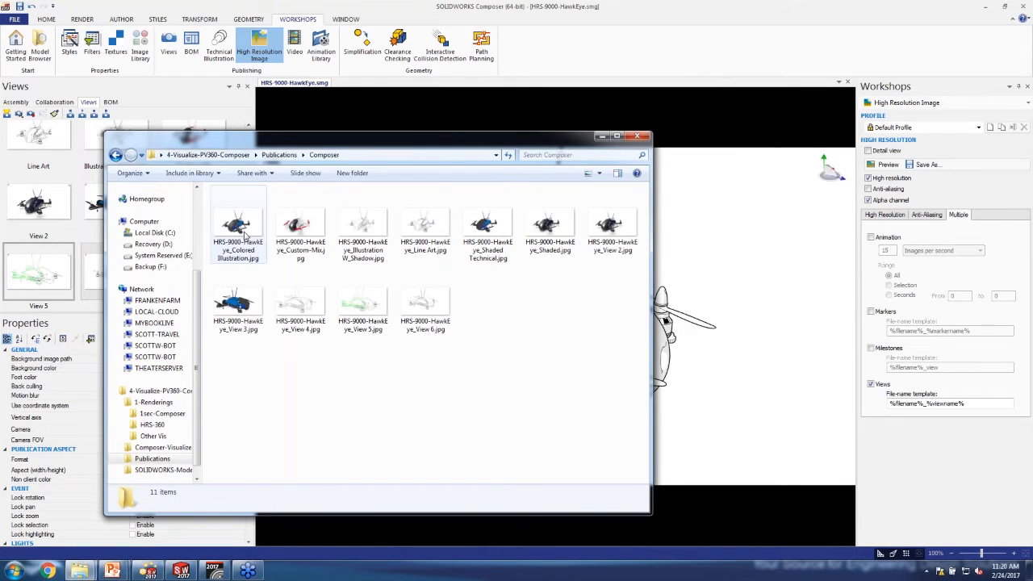
# - Look through the exported HawkEye view images starting from the Colored Illustration, then close the image viewer and return to the Composer model
pyautogui.doubleClick(236, 230)
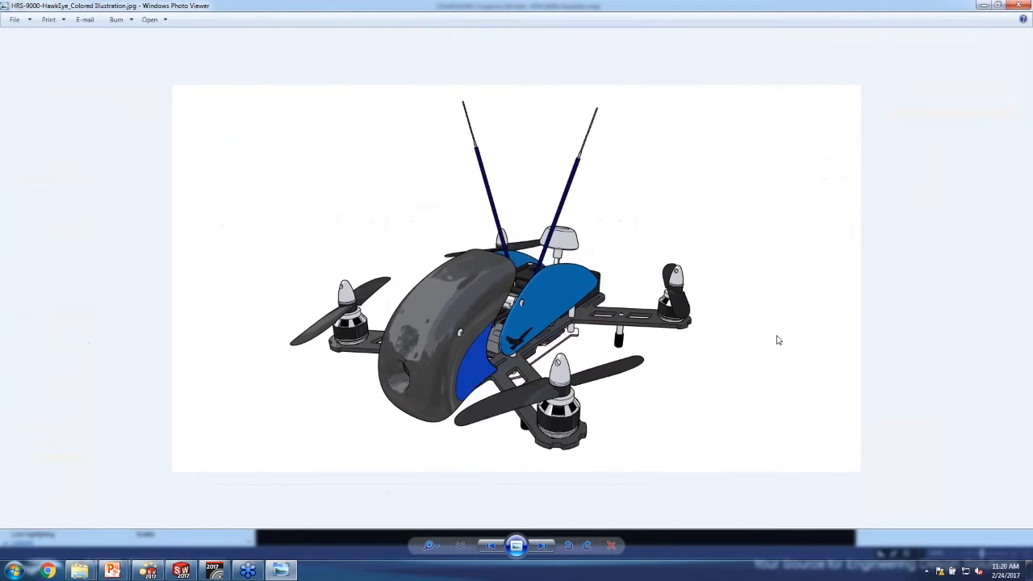
pyautogui.press('Right')
pyautogui.press('Right')
pyautogui.press('Right')
pyautogui.press('Right')
pyautogui.press('Right')
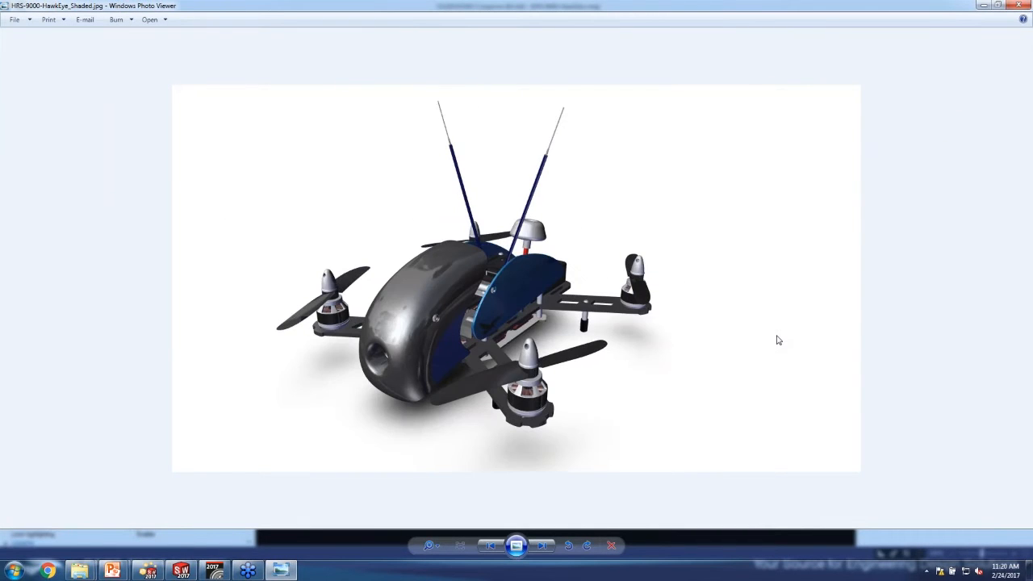
pyautogui.press('Right')
pyautogui.press('Right')
pyautogui.press('Right')
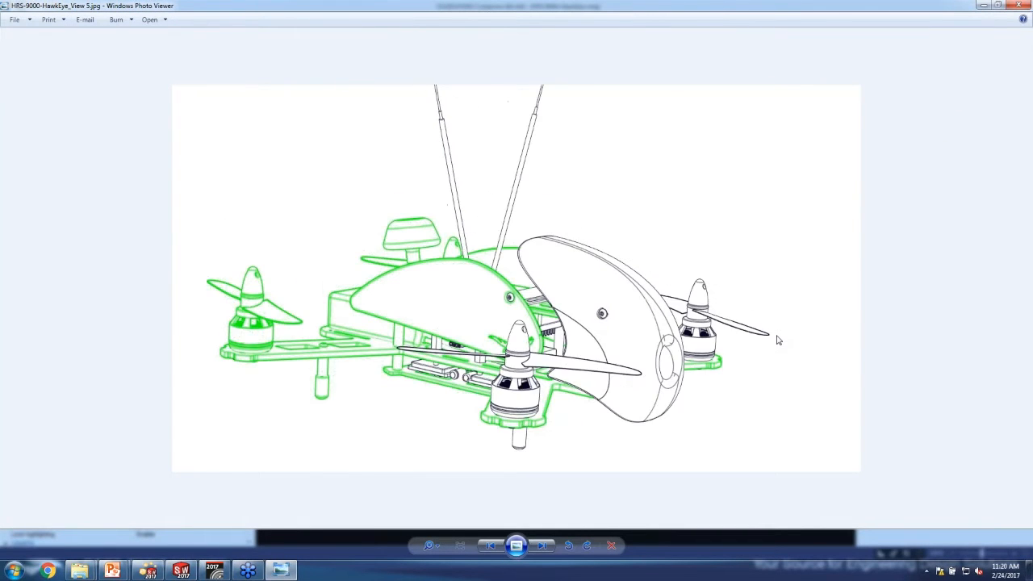
pyautogui.press('Right')
pyautogui.press('Right')
pyautogui.press('Right')
pyautogui.press('Right')
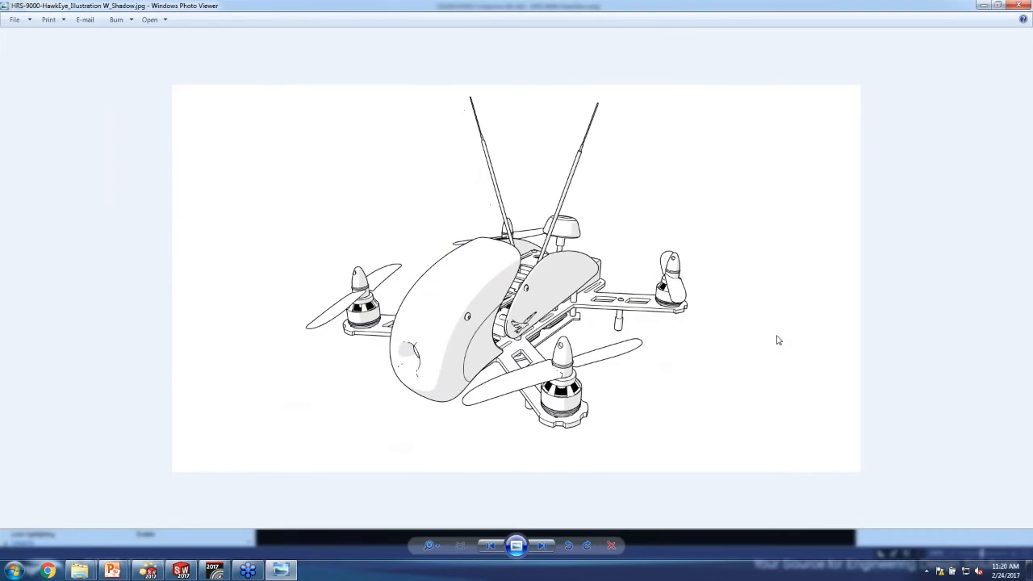
pyautogui.press('Right')
pyautogui.press('Right')
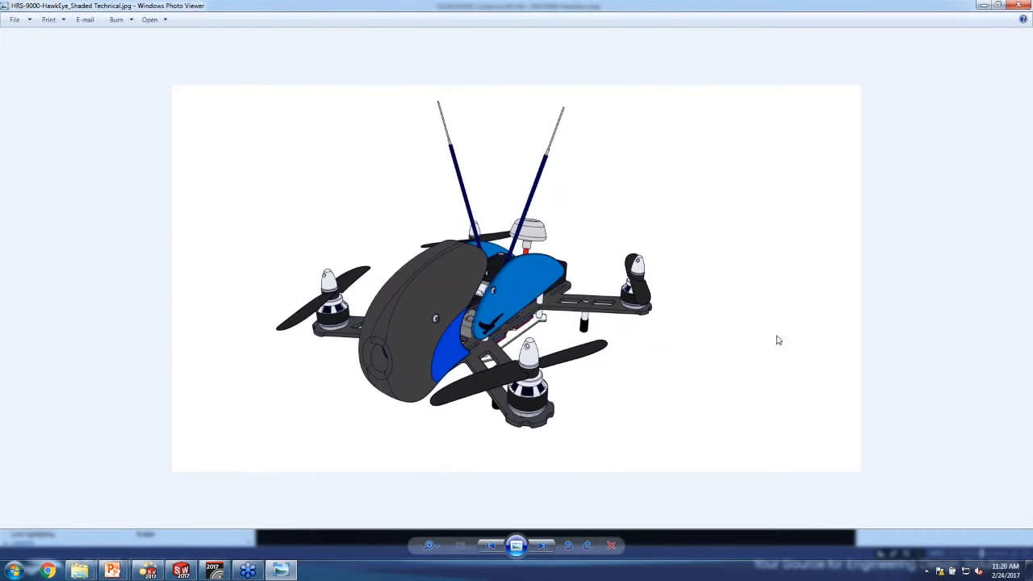
pyautogui.press('Right')
pyautogui.press('Right')
pyautogui.press('Right')
pyautogui.press('Right')
pyautogui.press('Right')
pyautogui.press('Right')
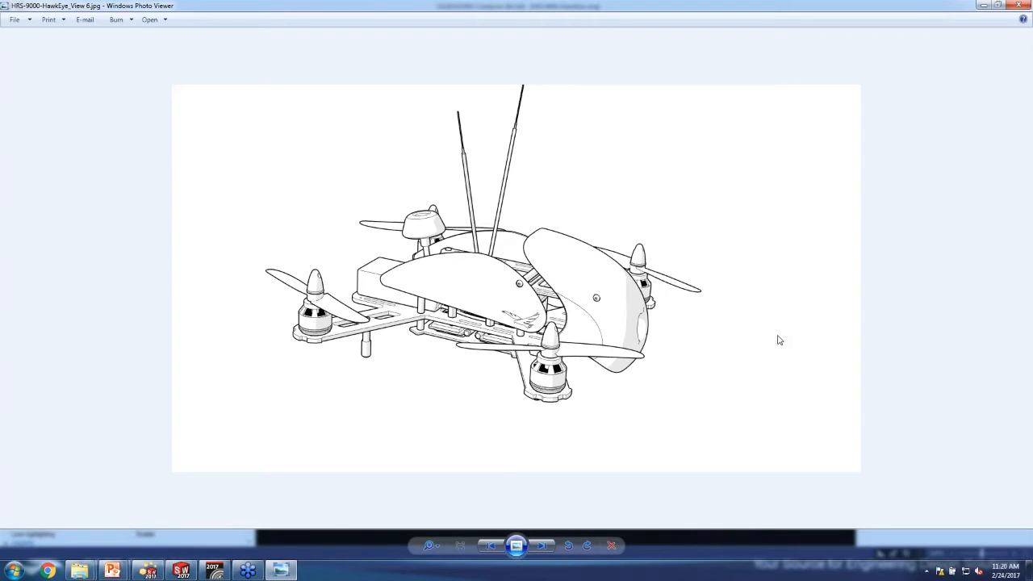
pyautogui.click(1018, 6)
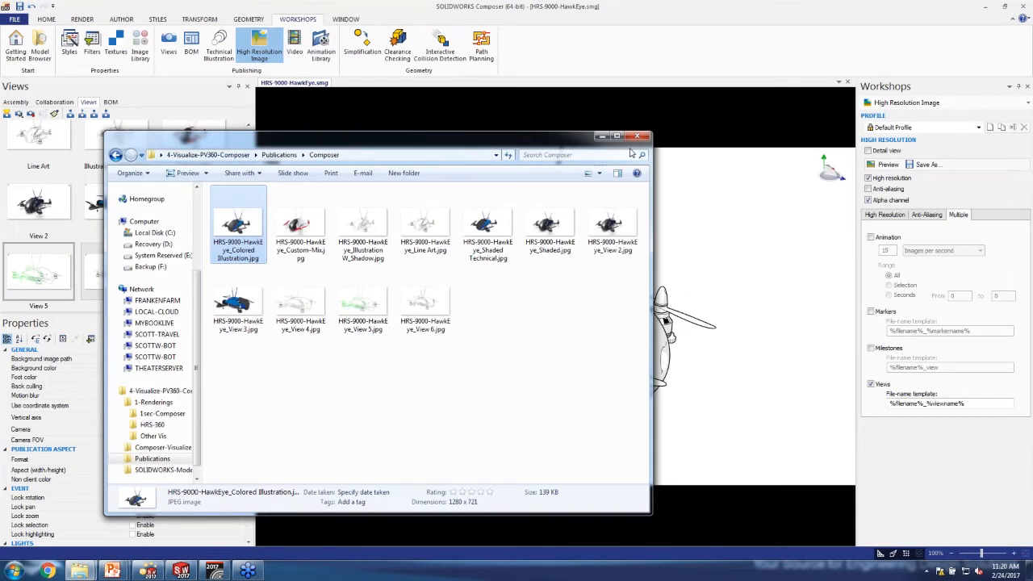
pyautogui.moveTo(545, 144); pyautogui.dragTo(714, 119)
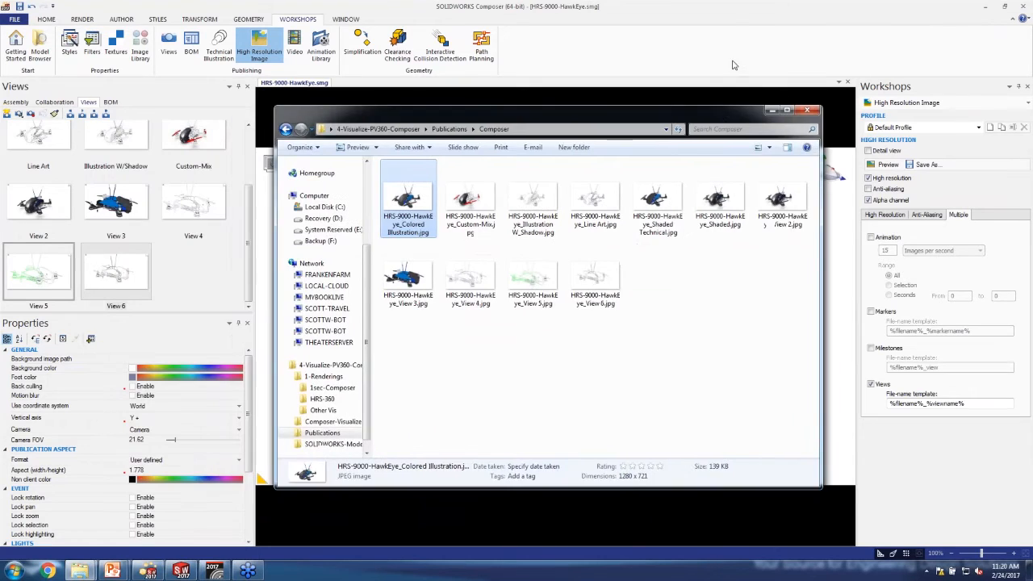
pyautogui.click(712, 25)
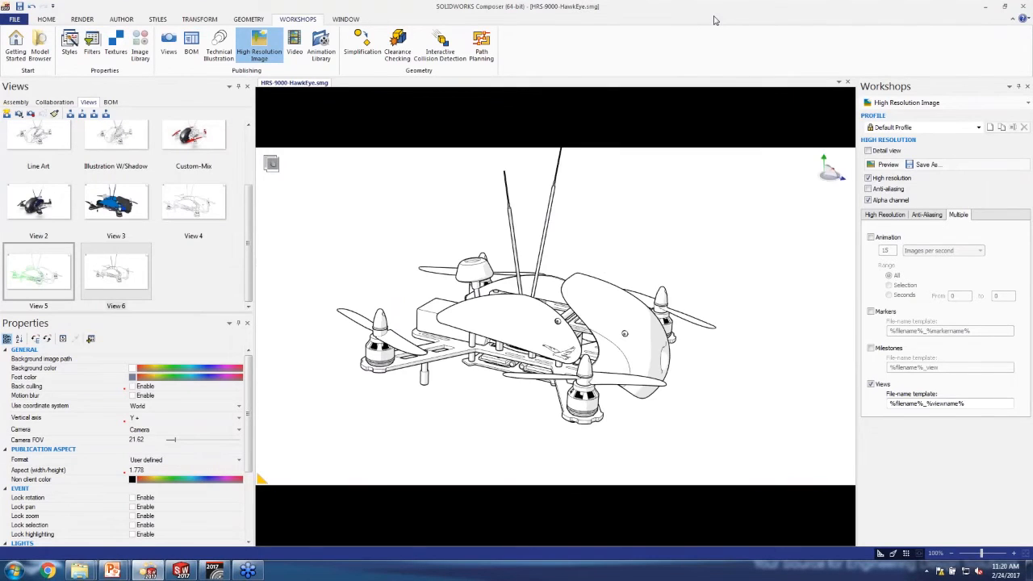
# - Switch to SOLIDWORKS and open the body-level appearance of the drone's dark body shell for editing
pyautogui.click(181, 570)
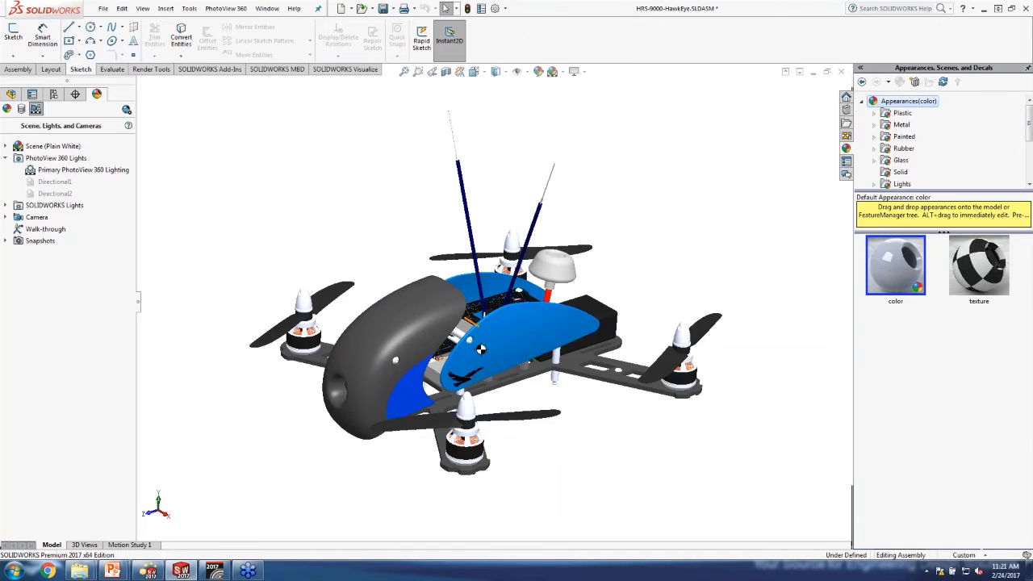
pyautogui.moveTo(471, 322); pyautogui.dragTo(440, 307, button='middle')
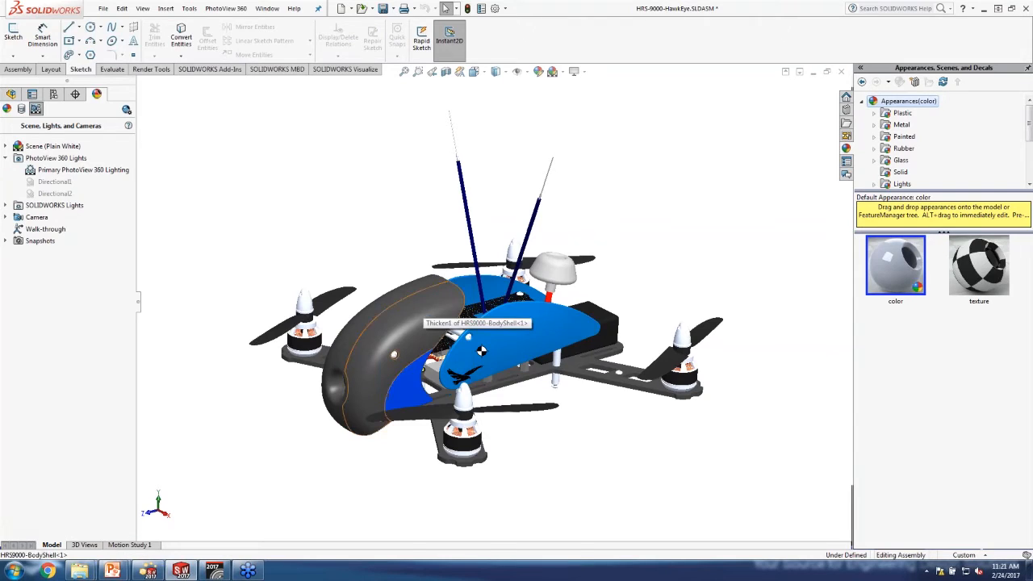
pyautogui.rightClick(481, 350)
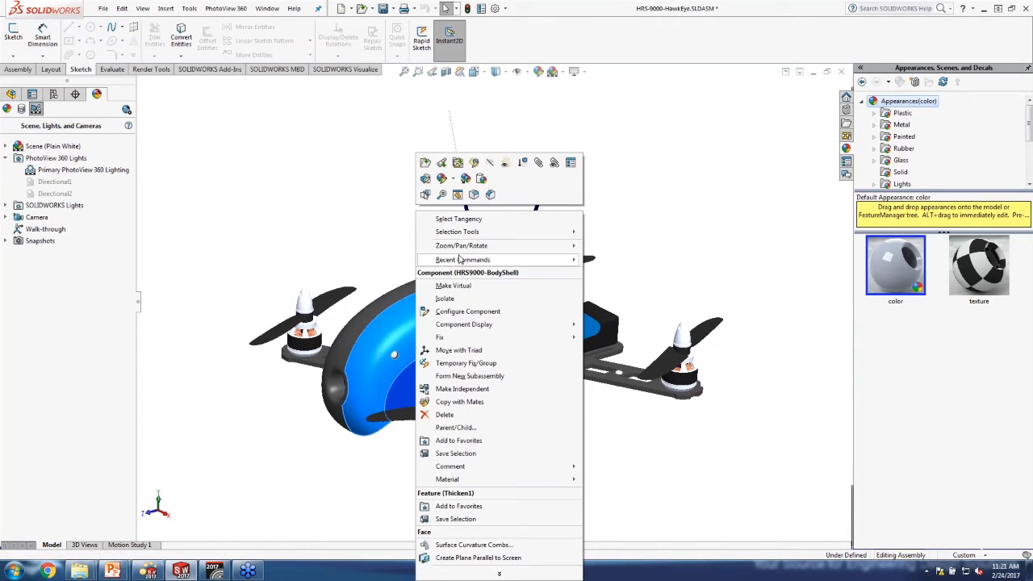
pyautogui.click(442, 178)
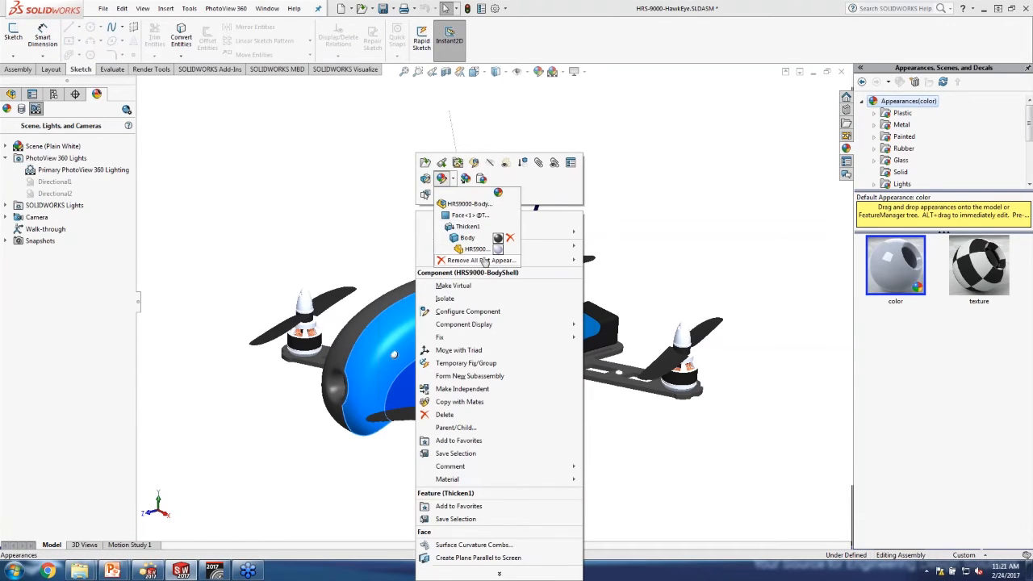
pyautogui.click(498, 238)
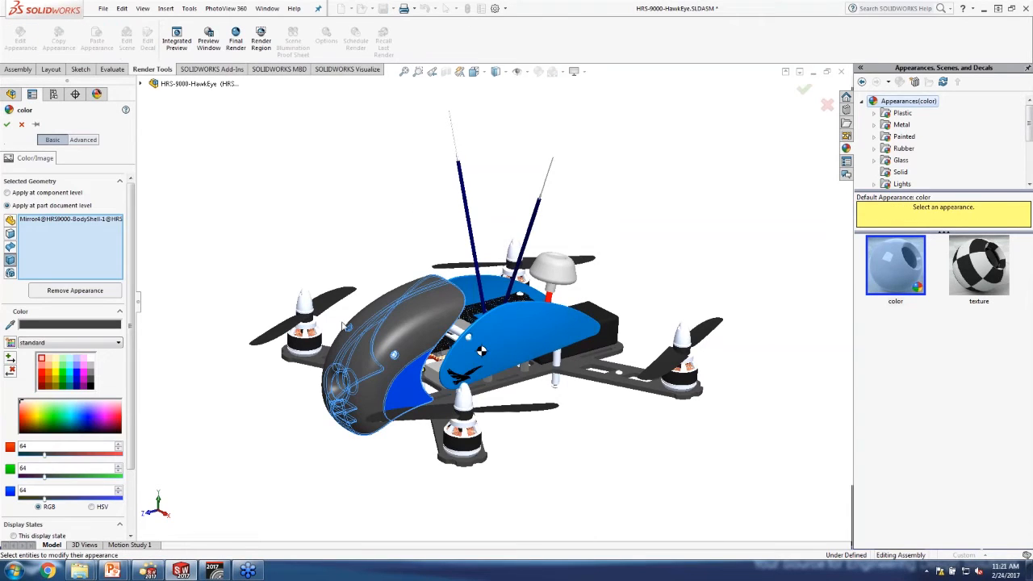
# - Browse the plastic and painted appearance libraries, including the sprayed and car paints, and close the body shell's appearance settings
pyautogui.click(872, 113)
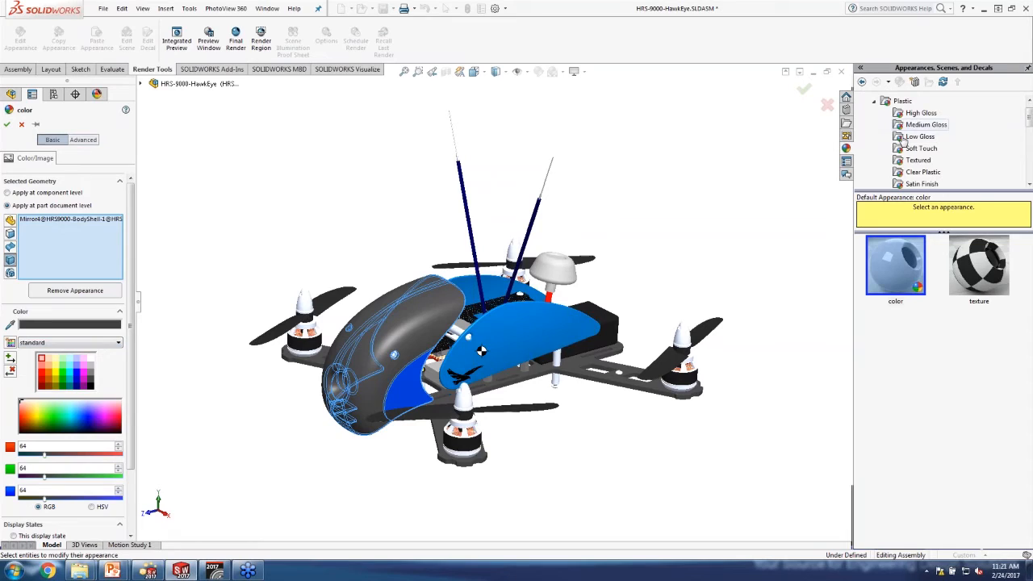
pyautogui.moveTo(1028, 120); pyautogui.dragTo(1027, 149)
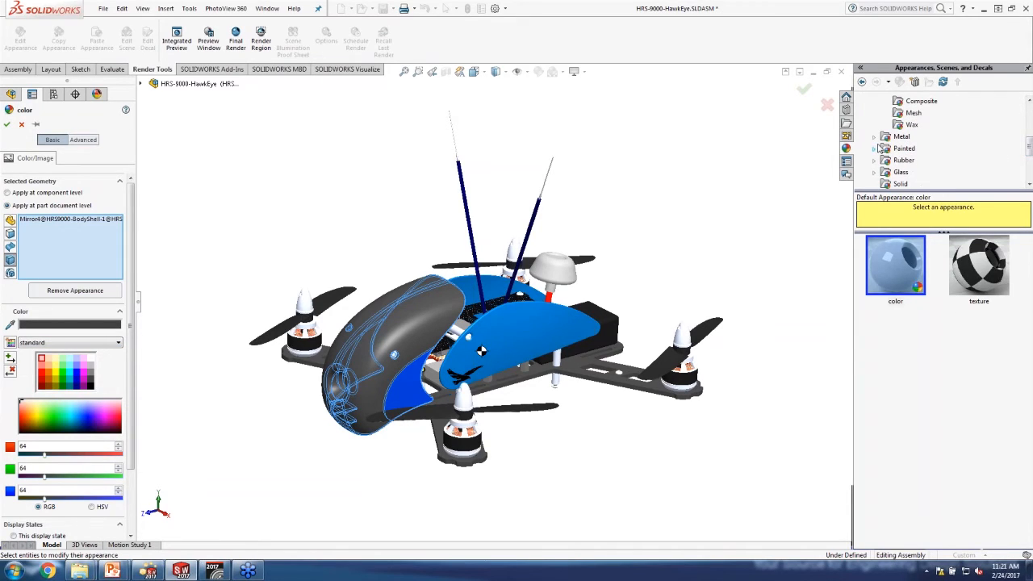
pyautogui.click(875, 149)
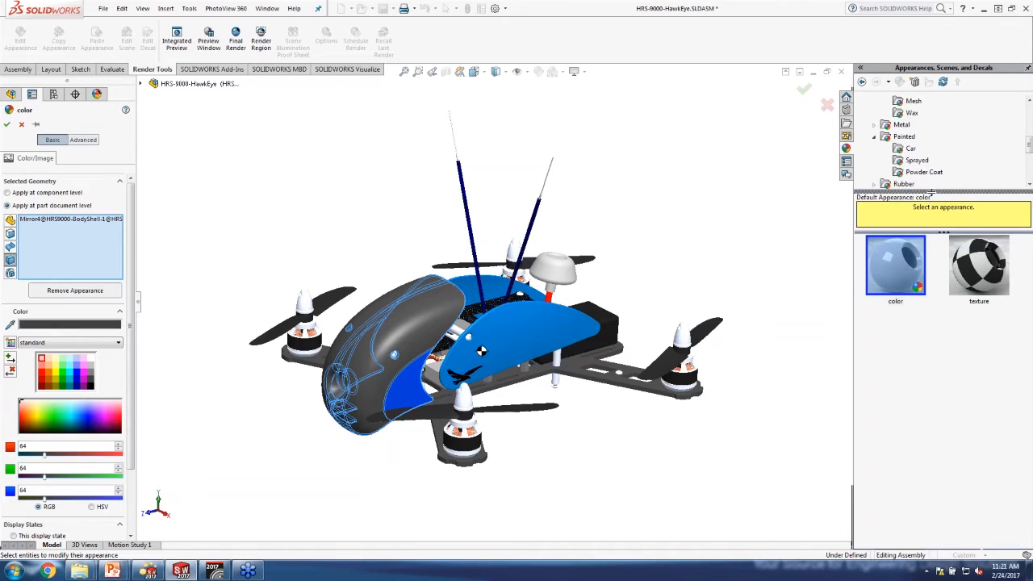
pyautogui.moveTo(931, 192); pyautogui.dragTo(932, 242)
pyautogui.click(913, 160)
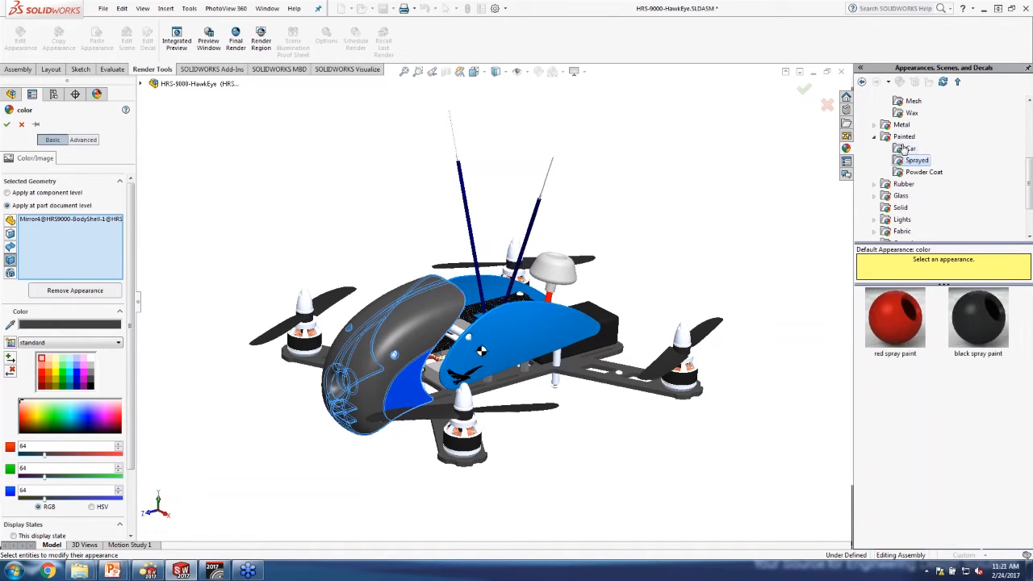
pyautogui.click(905, 148)
pyautogui.scroll(-1, 1020, 363)
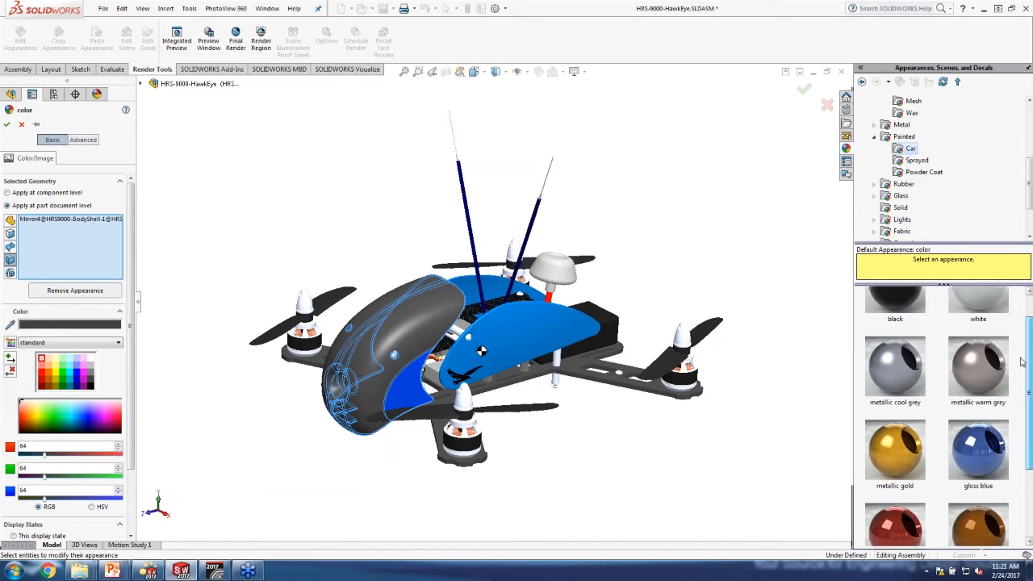
pyautogui.scroll(1, 1023, 361)
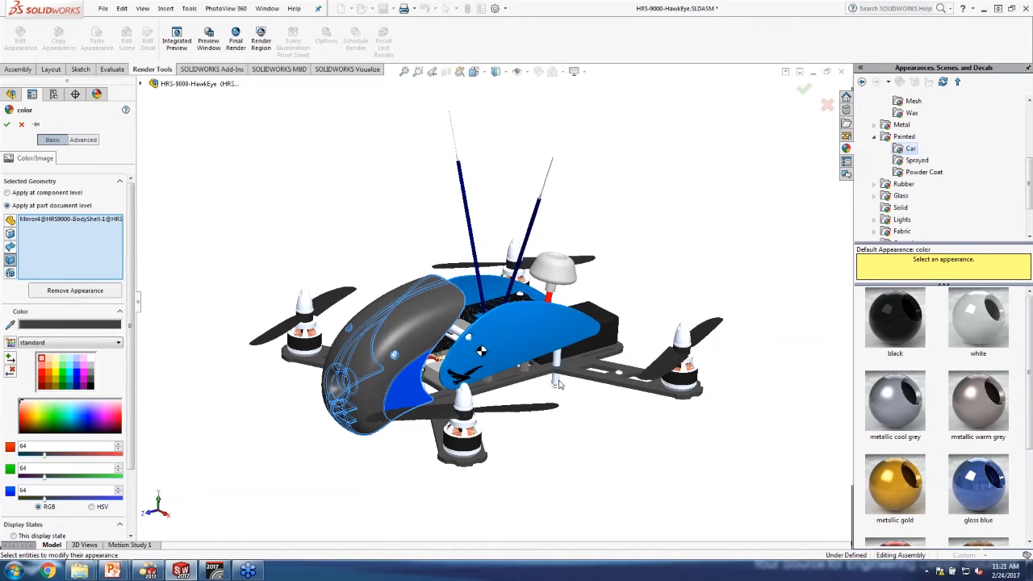
pyautogui.click(6, 124)
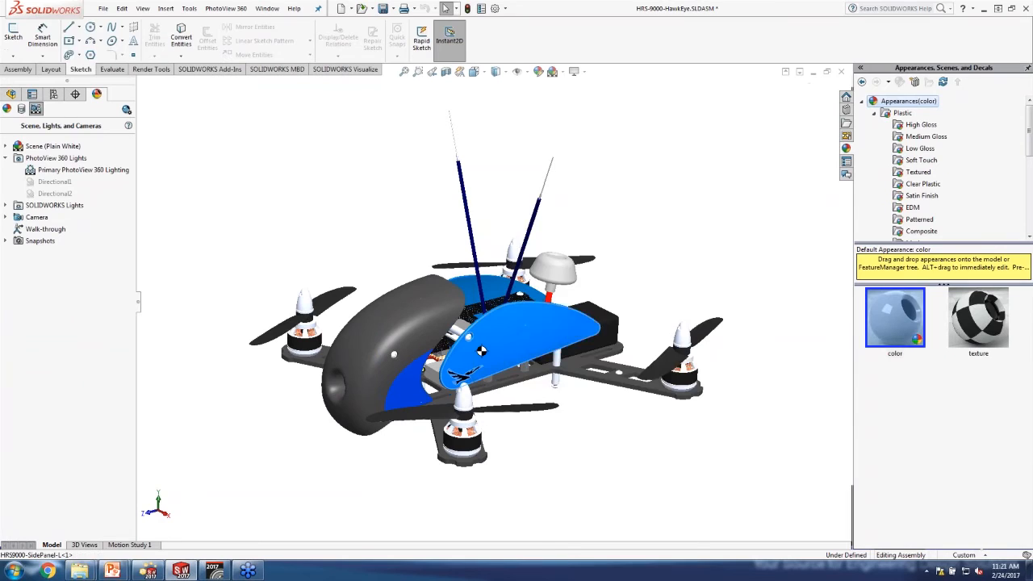
# - Apply the yellow high gloss plastic appearance to the left side panel at part document level and accept it
pyautogui.rightClick(526, 323)
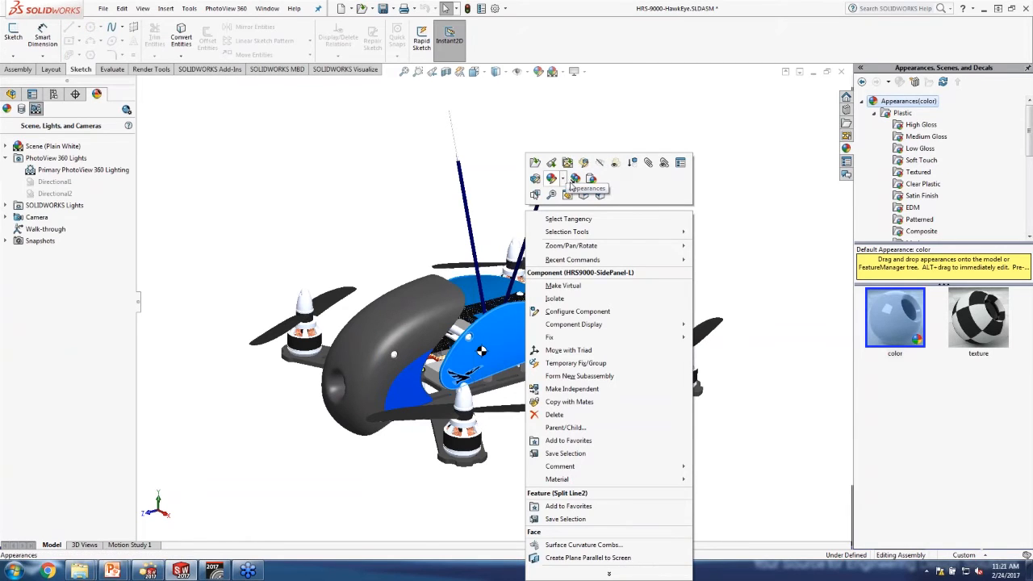
pyautogui.click(563, 179)
pyautogui.click(577, 246)
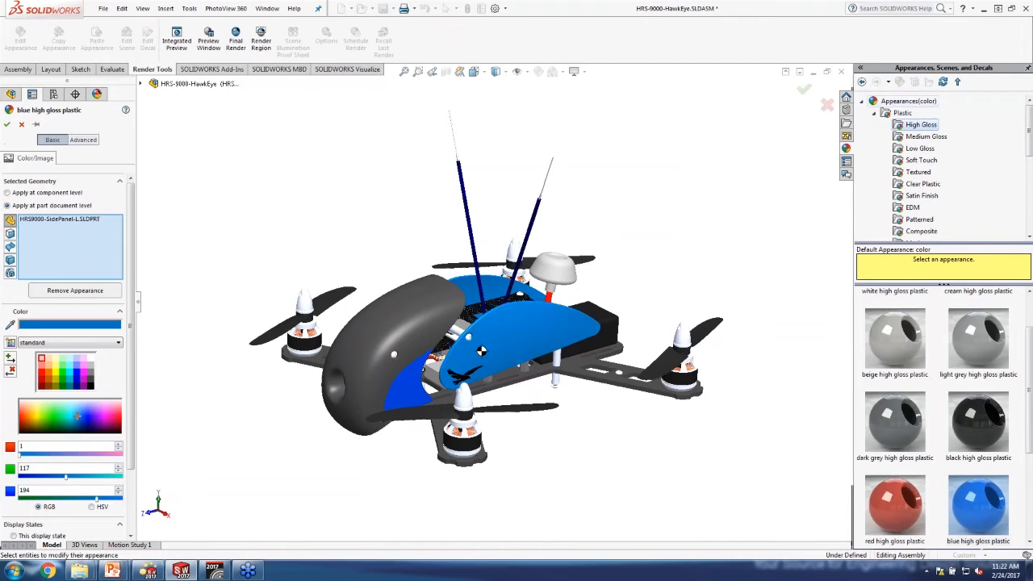
pyautogui.moveTo(897, 508); pyautogui.dragTo(555, 348)
pyautogui.scroll(-3, 994, 463)
pyautogui.moveTo(994, 463); pyautogui.dragTo(569, 343)
pyautogui.moveTo(605, 465)
pyautogui.mouseDown(button='middle')
pyautogui.moveTo(625, 449)
pyautogui.moveTo(606, 458)
pyautogui.mouseUp(button='middle')
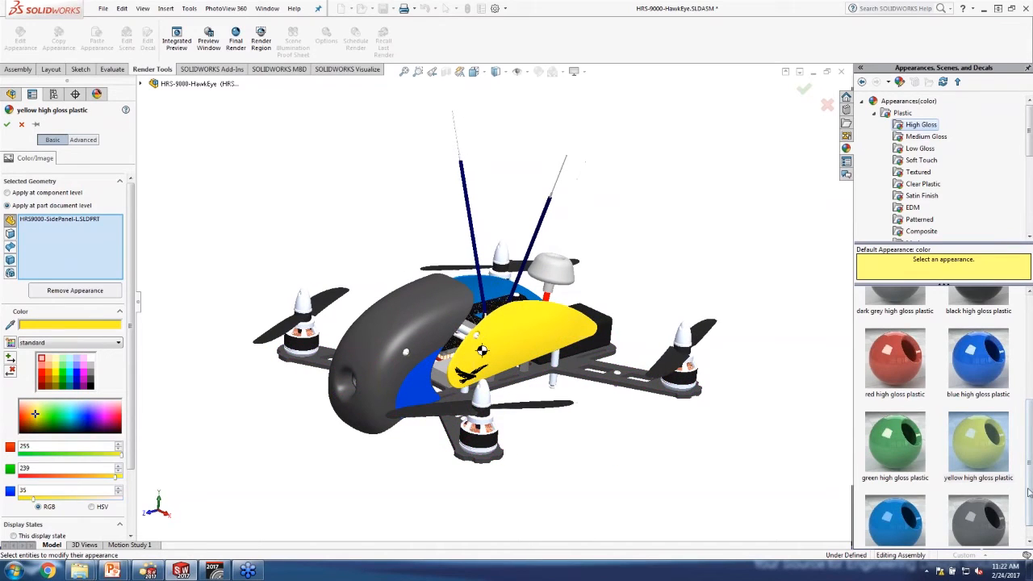
pyautogui.moveTo(542, 329); pyautogui.dragTo(517, 313, button='middle')
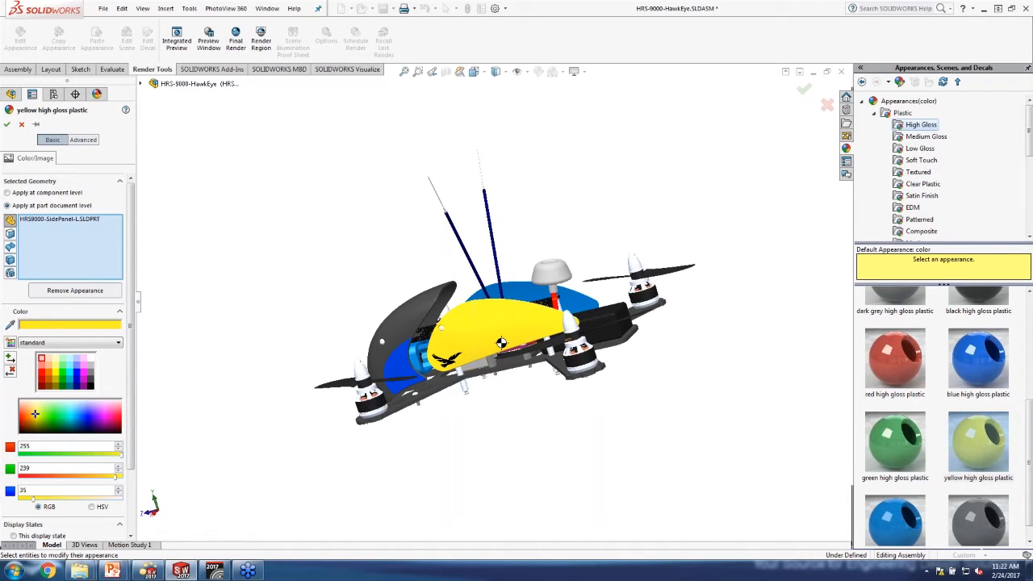
pyautogui.moveTo(471, 252); pyautogui.dragTo(530, 247, button='middle')
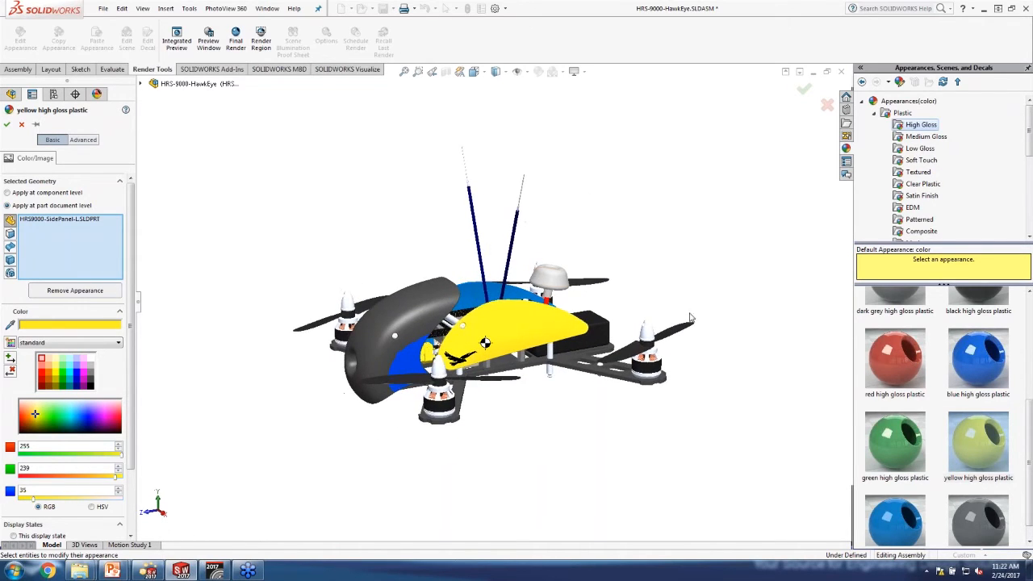
pyautogui.scroll(-2, 541, 318)
pyautogui.moveTo(541, 318); pyautogui.dragTo(531, 313, button='middle')
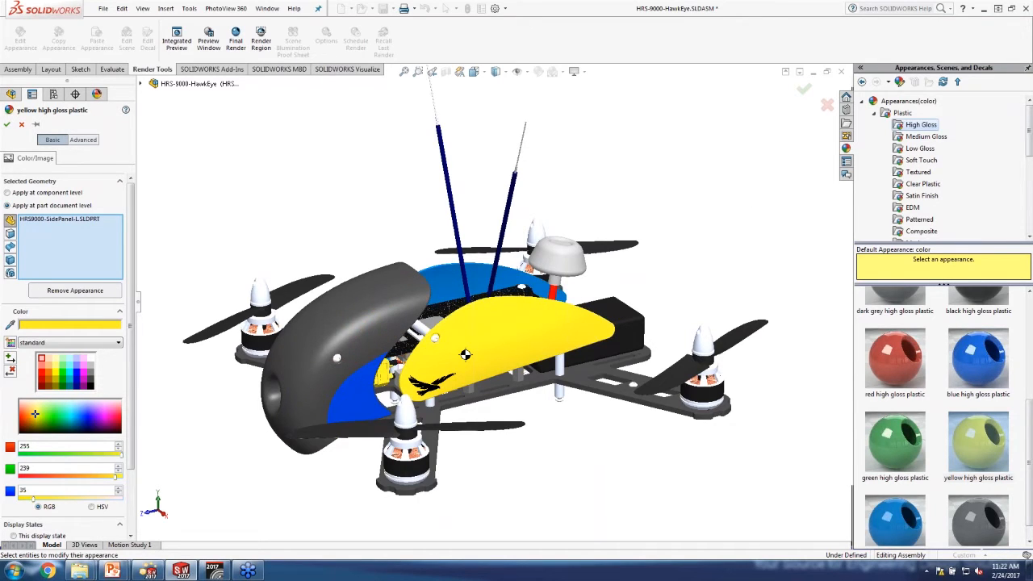
pyautogui.click(7, 124)
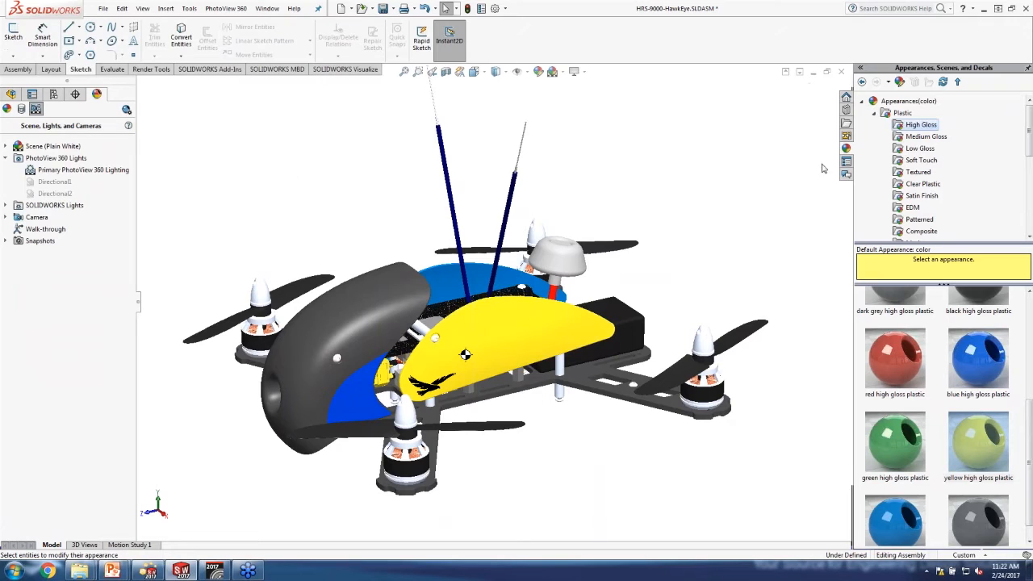
# - Review the PhotoView 360 output image size, format and render quality options, then accept them
pyautogui.click(241, 12)
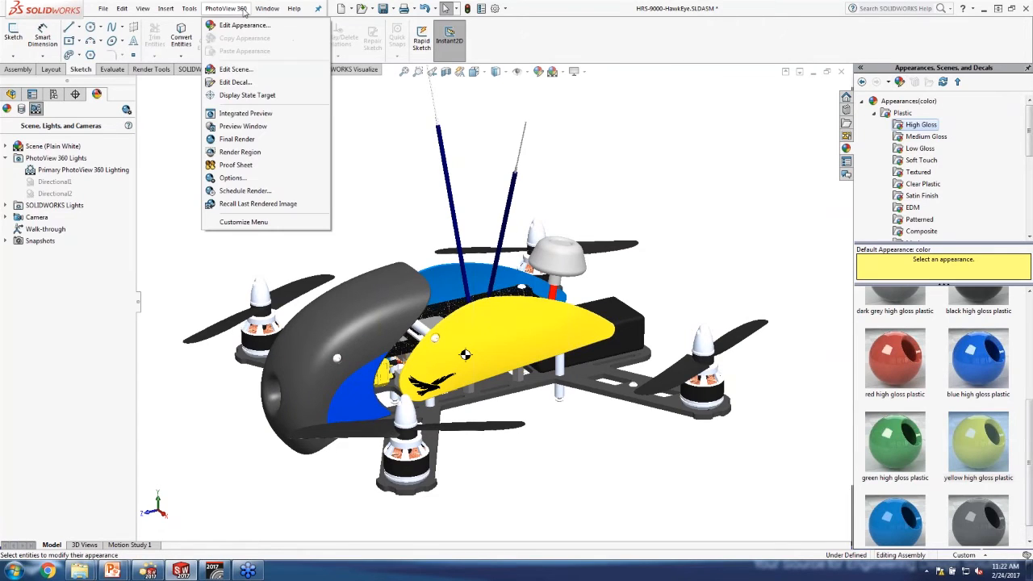
pyautogui.click(231, 179)
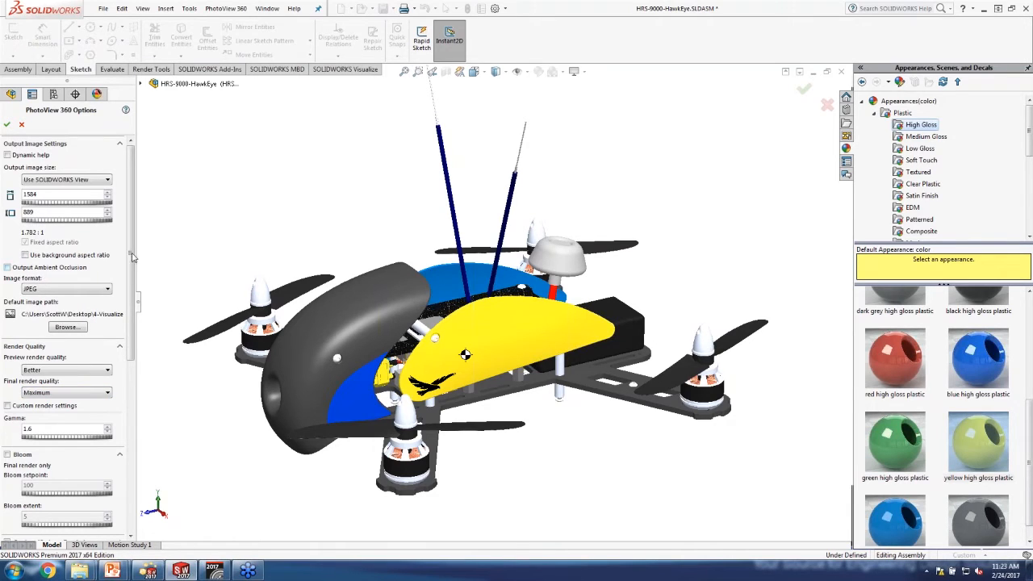
pyautogui.moveTo(134, 263); pyautogui.dragTo(151, 220)
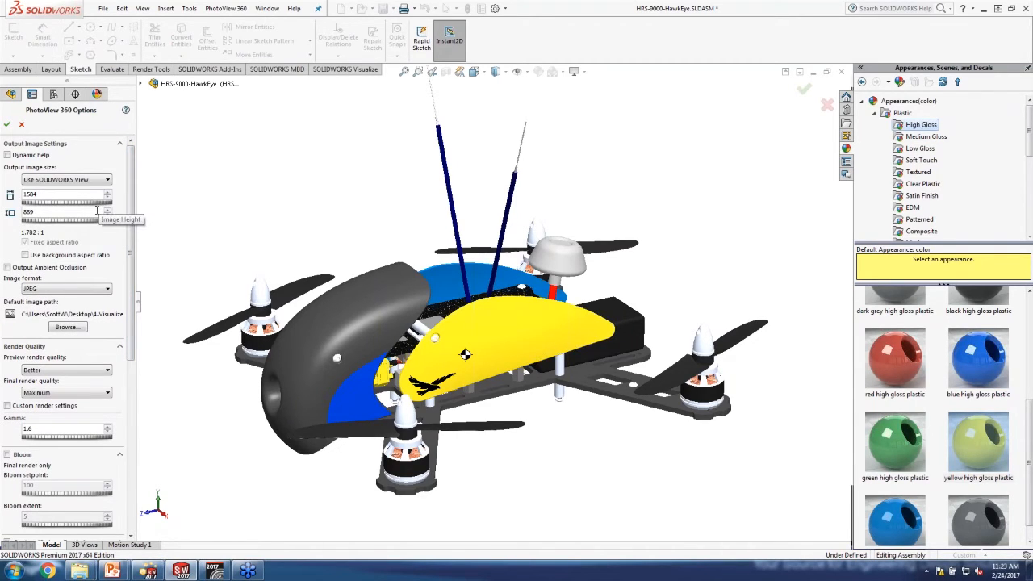
pyautogui.moveTo(308, 195)
pyautogui.mouseDown(button='middle')
pyautogui.moveTo(332, 179)
pyautogui.moveTo(313, 200)
pyautogui.mouseUp(button='middle')
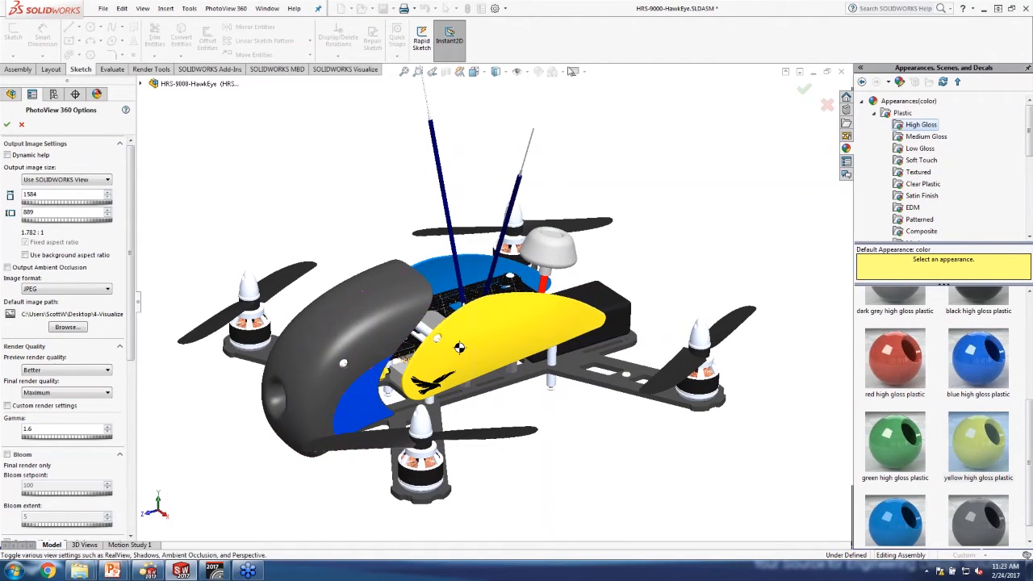
pyautogui.click(6, 125)
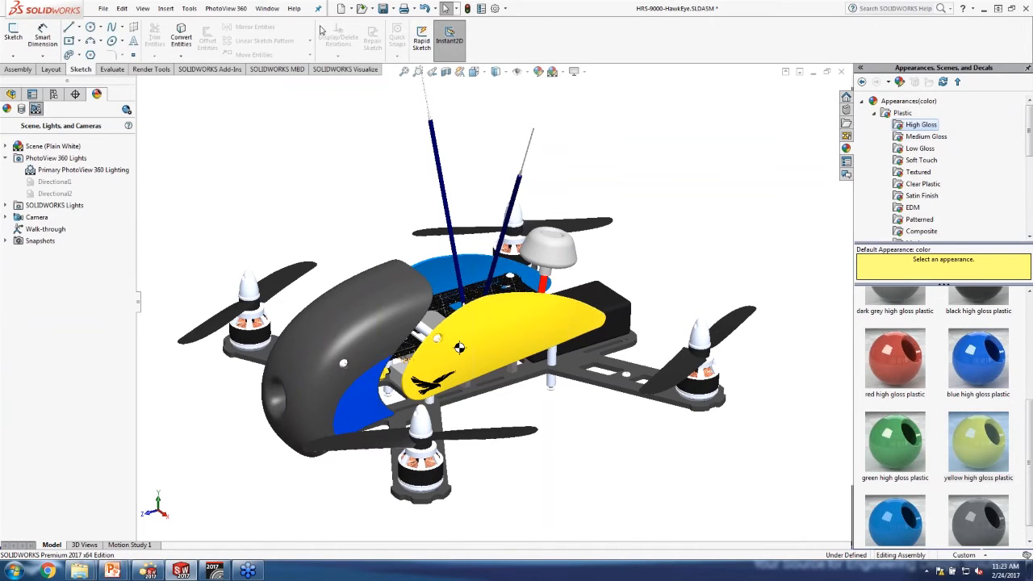
# - Edit the scene, apply 3 Point Blue from the basic scenes to the drone assembly, and accept it
pyautogui.click(227, 9)
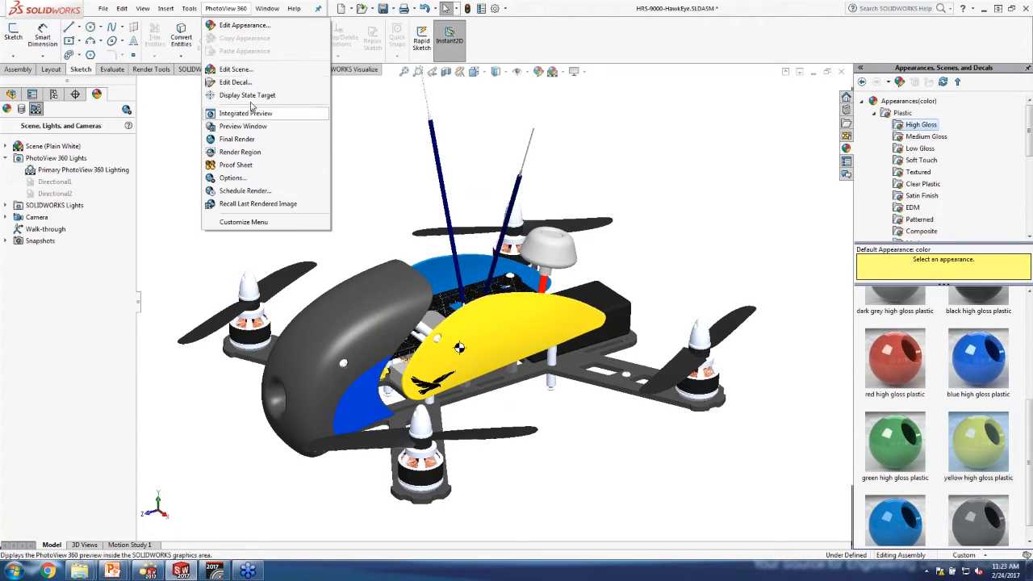
pyautogui.click(229, 74)
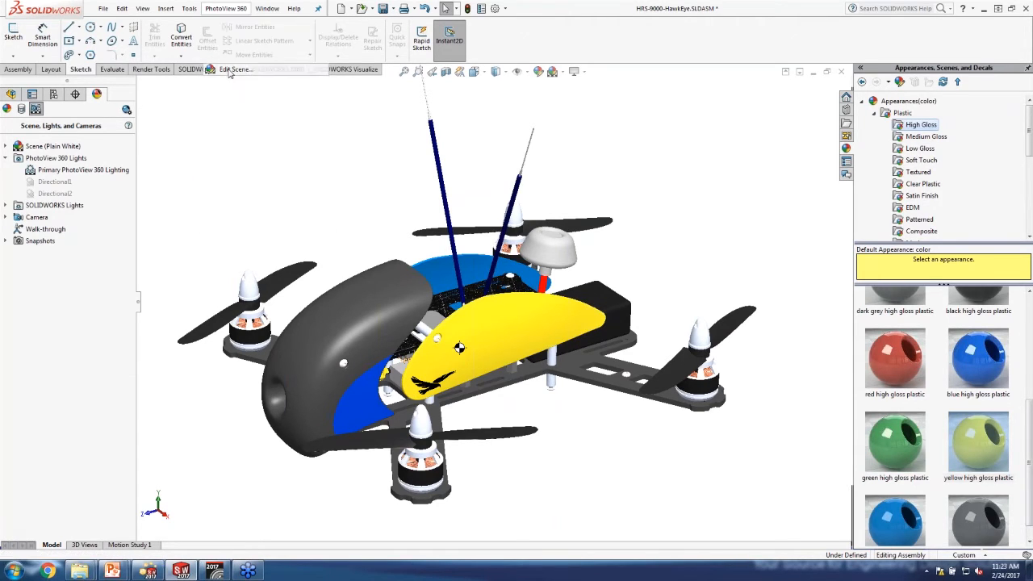
pyautogui.moveTo(1028, 406); pyautogui.dragTo(1029, 458)
pyautogui.scroll(10, 939, 339)
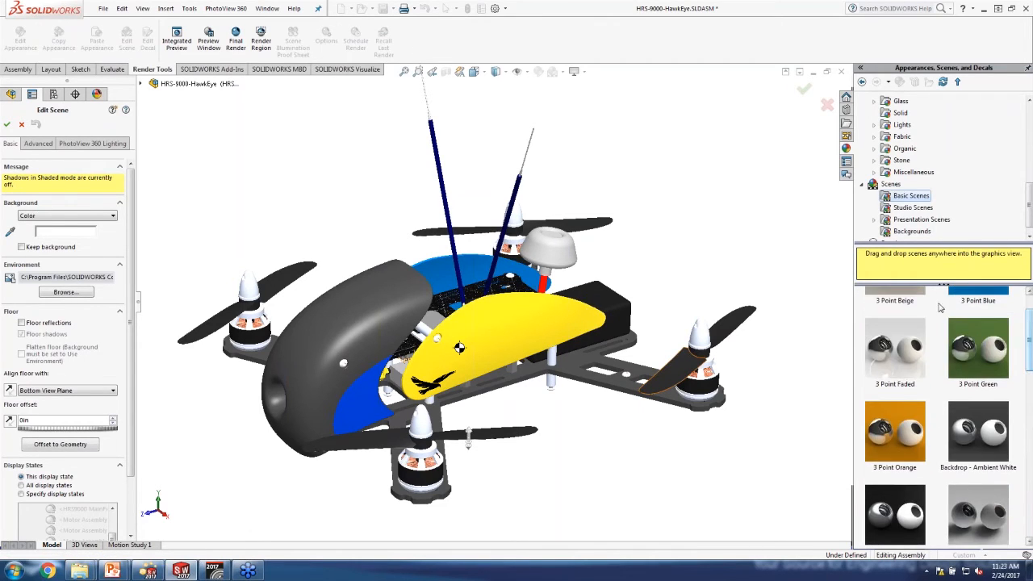
pyautogui.moveTo(1027, 342); pyautogui.dragTo(1027, 325)
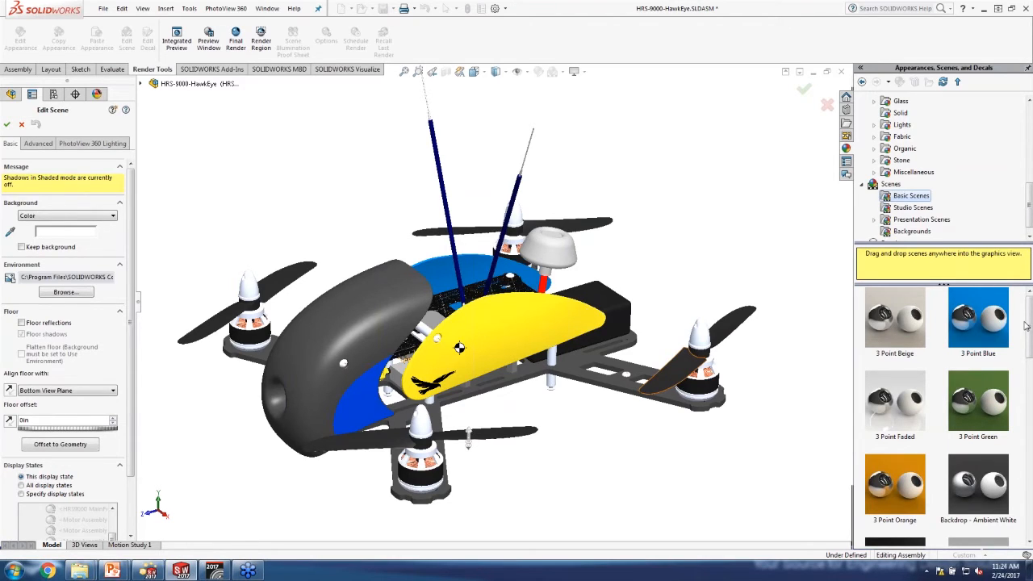
pyautogui.moveTo(979, 319); pyautogui.dragTo(626, 186)
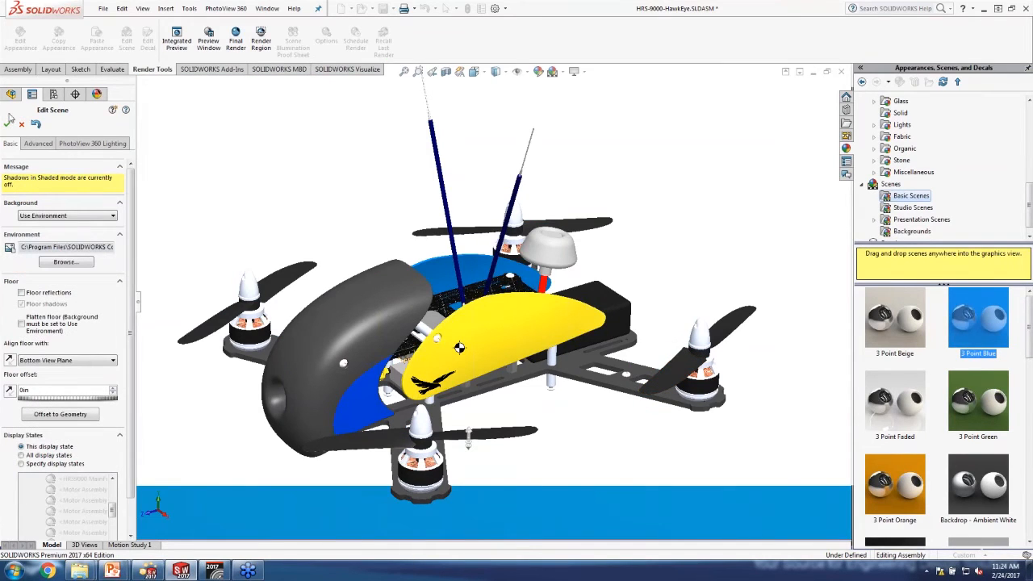
pyautogui.click(9, 120)
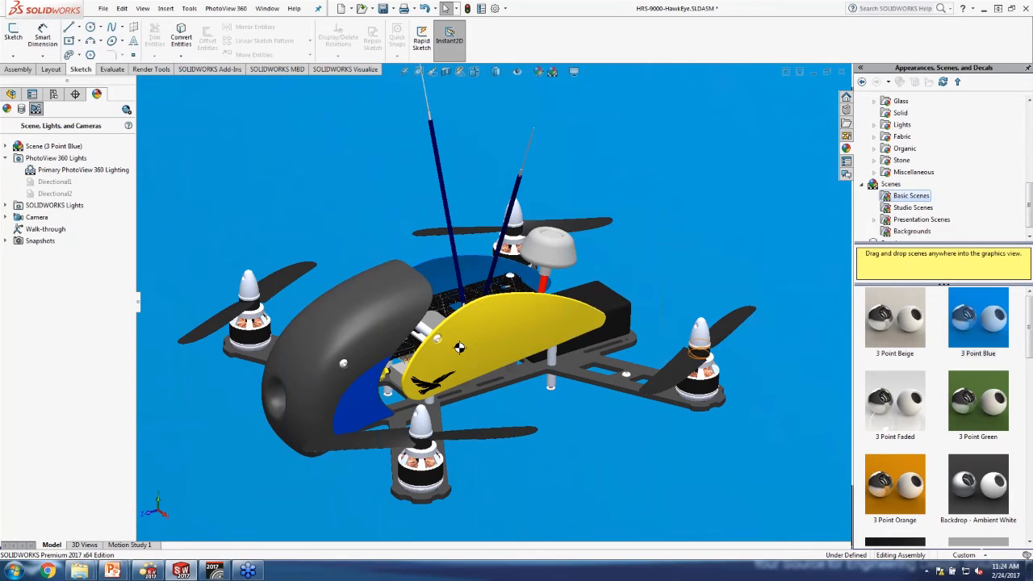
# - Switch to SOLIDWORKS Visualize and orbit the camera slightly around the HawkEye drone
pyautogui.click(214, 571)
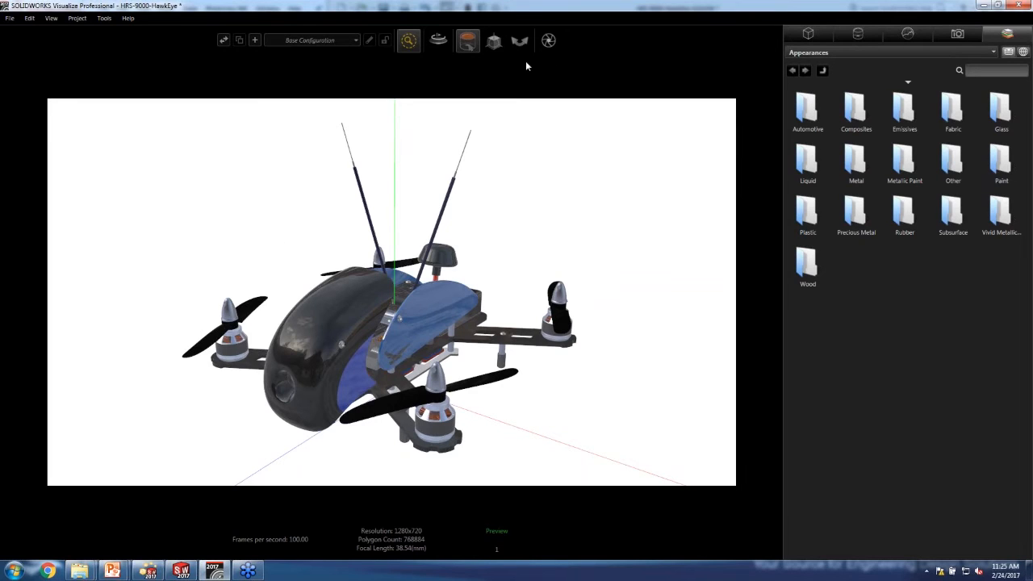
pyautogui.click(519, 40)
pyautogui.moveTo(616, 217); pyautogui.dragTo(584, 223)
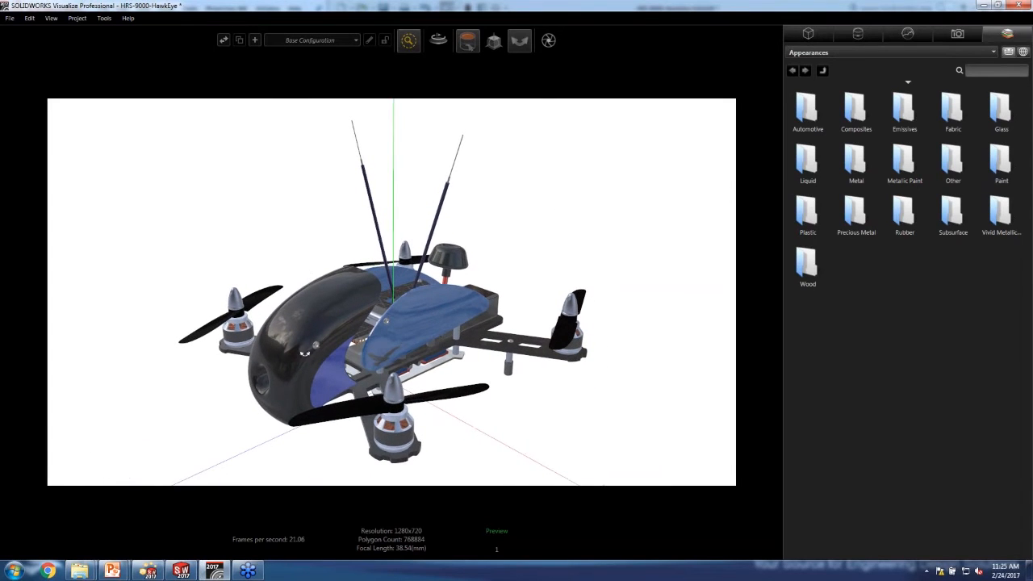
# - Examine the Boost connection settings in the program options, then close the options
pyautogui.moveTo(413, 50)
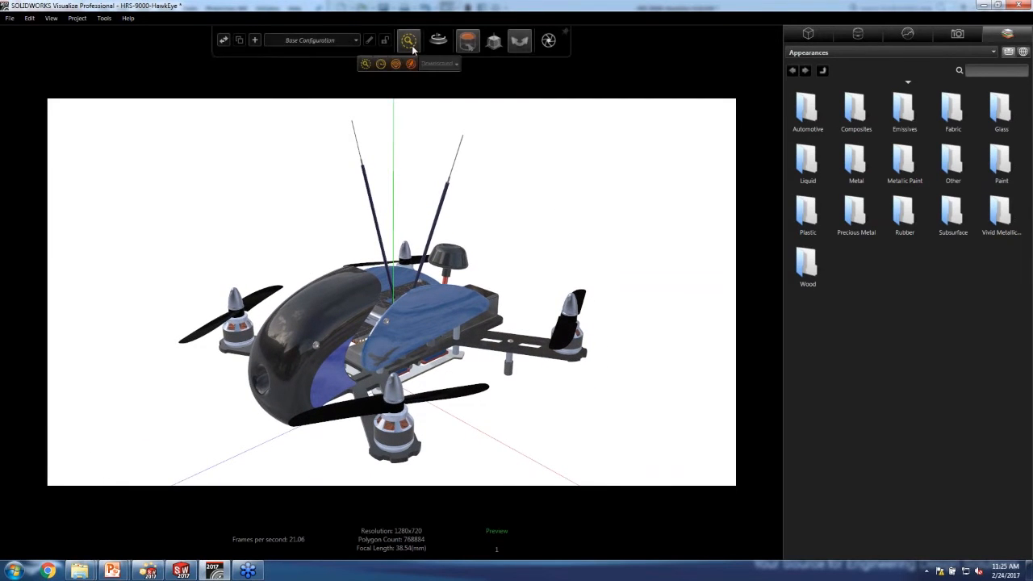
pyautogui.click(104, 18)
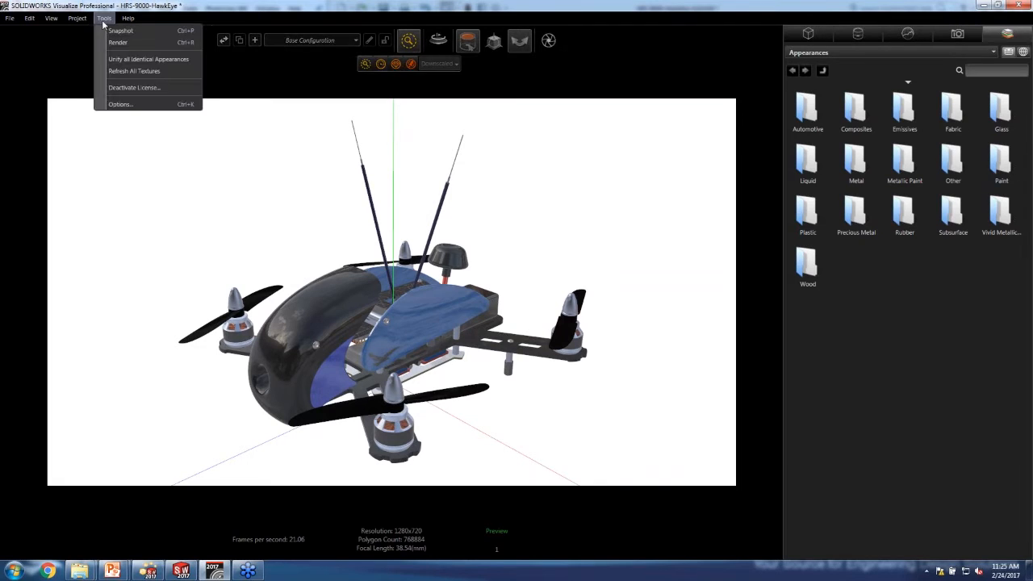
pyautogui.click(120, 104)
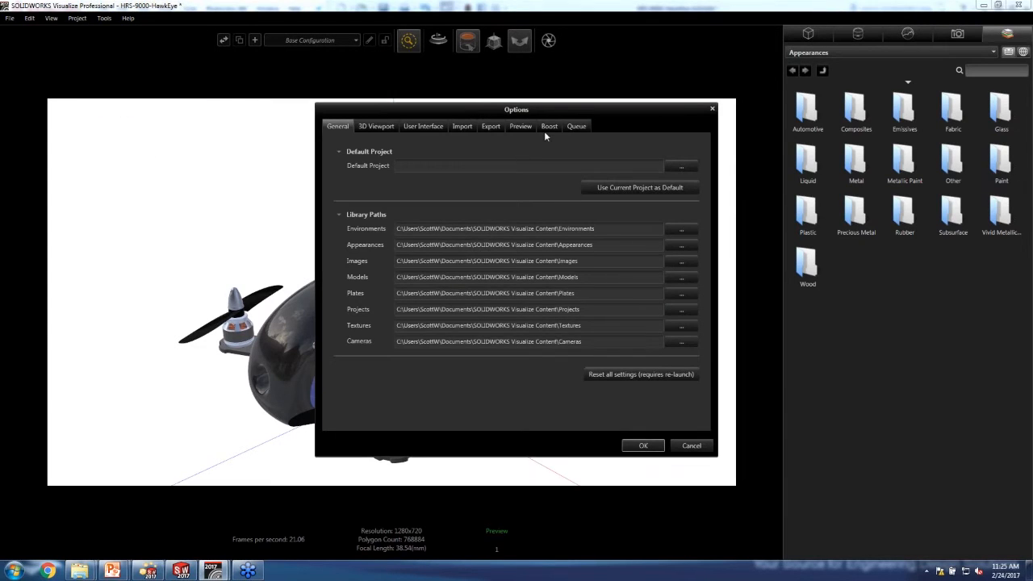
pyautogui.click(550, 129)
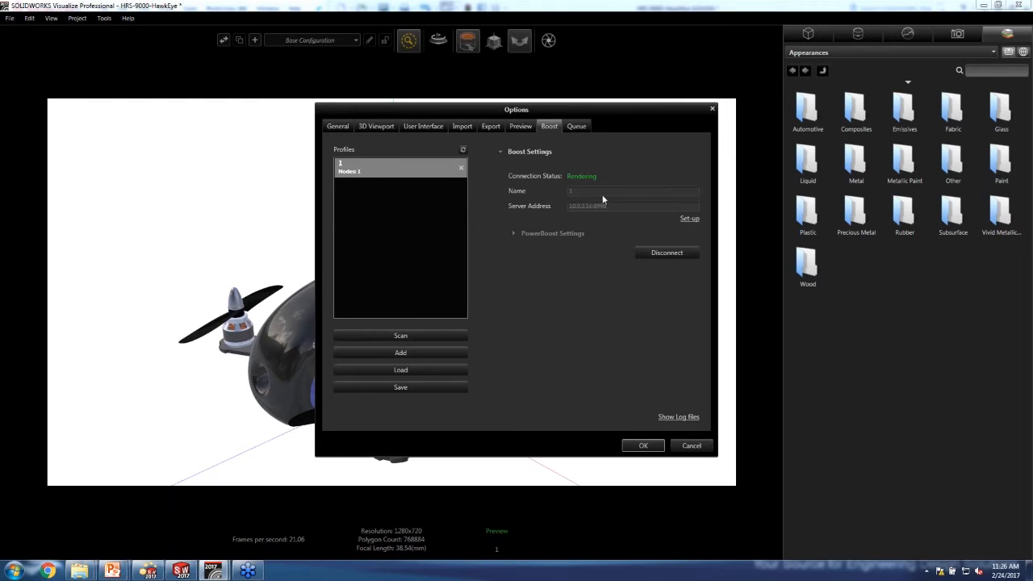
pyautogui.click(643, 445)
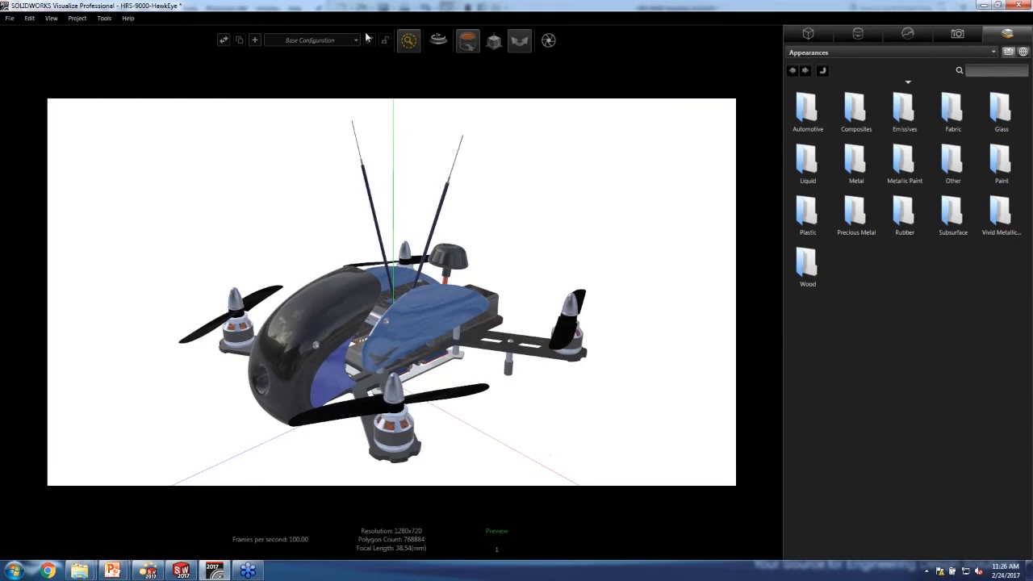
# - Set the renderer to PowerBoost, then orbit and zoom in on the drone to inspect the live render up close
pyautogui.click(408, 40)
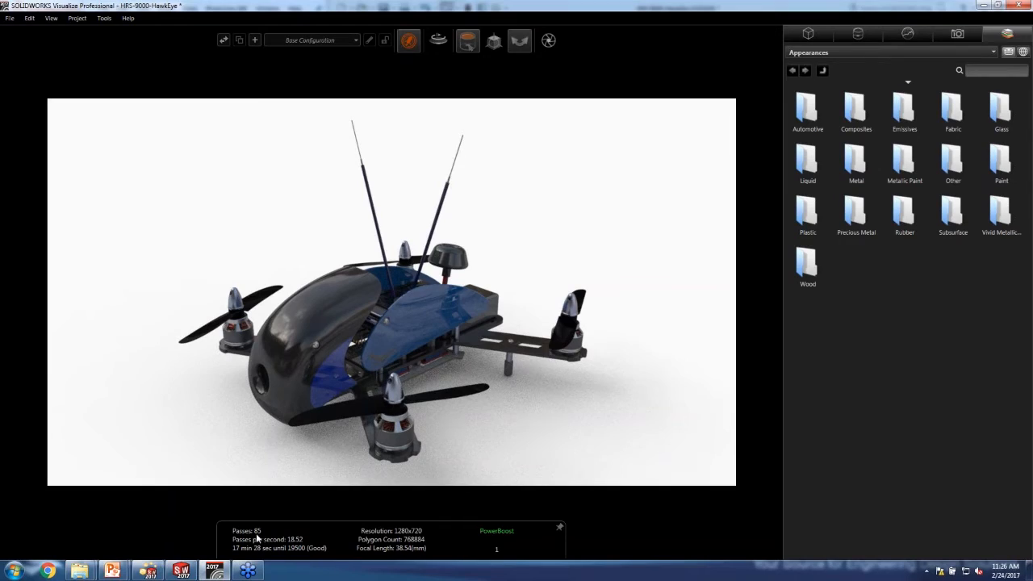
pyautogui.moveTo(170, 352); pyautogui.dragTo(565, 311)
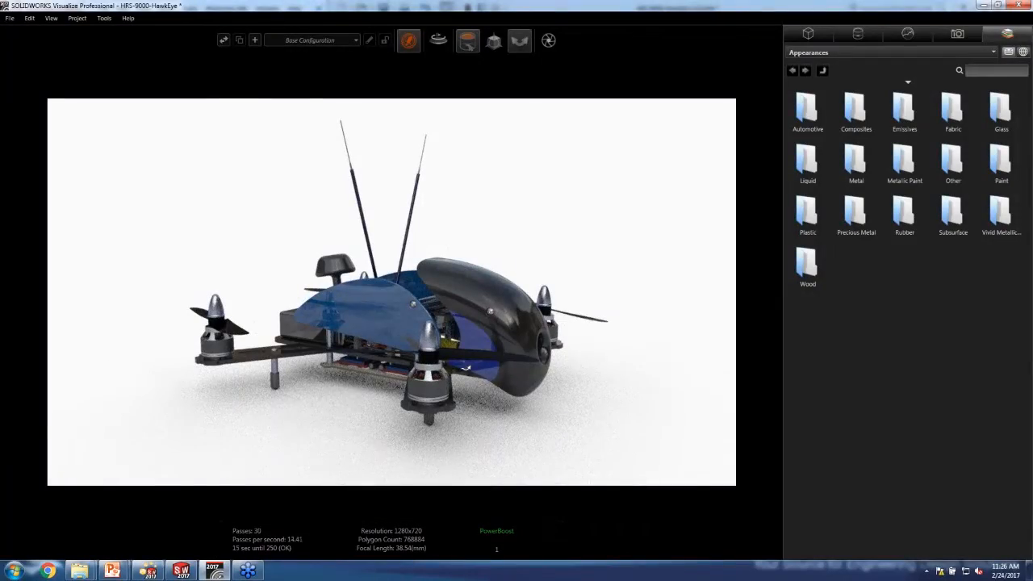
pyautogui.scroll(5, 379, 317)
pyautogui.scroll(6, 379, 318)
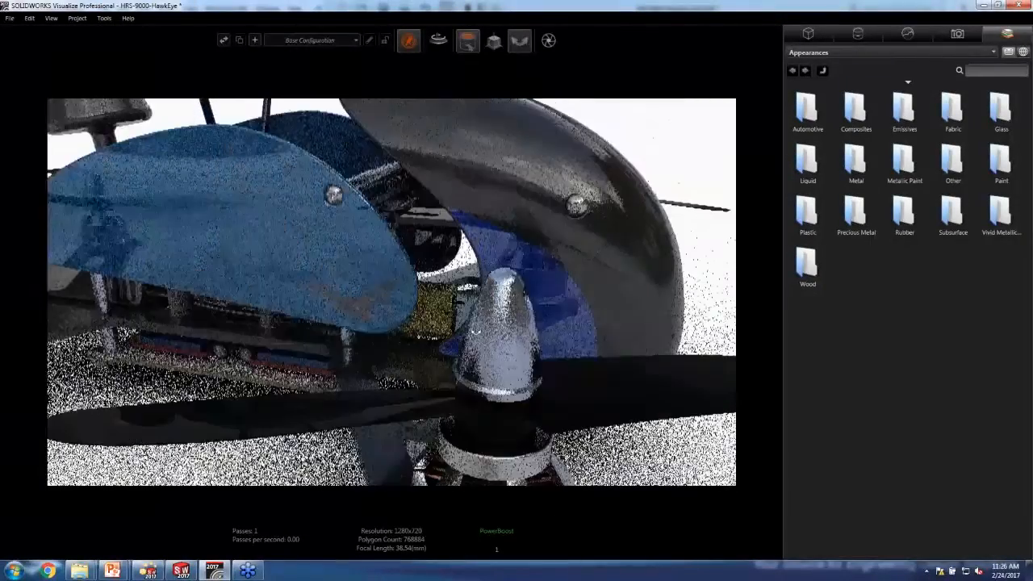
pyautogui.moveTo(476, 332)
pyautogui.mouseDown()
pyautogui.moveTo(484, 330)
pyautogui.moveTo(475, 336)
pyautogui.mouseUp()
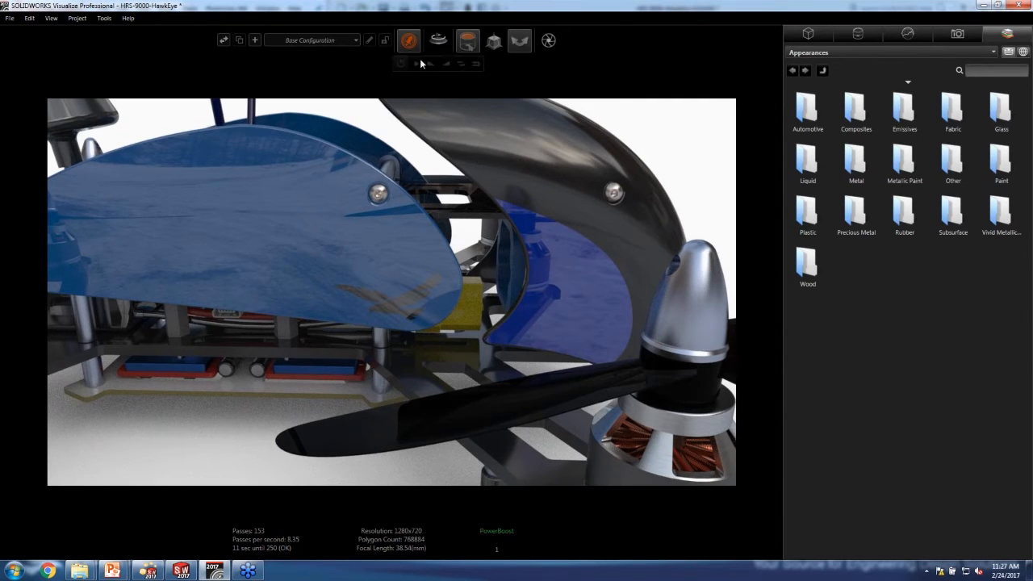
pyautogui.moveTo(538, 311); pyautogui.dragTo(290, 321)
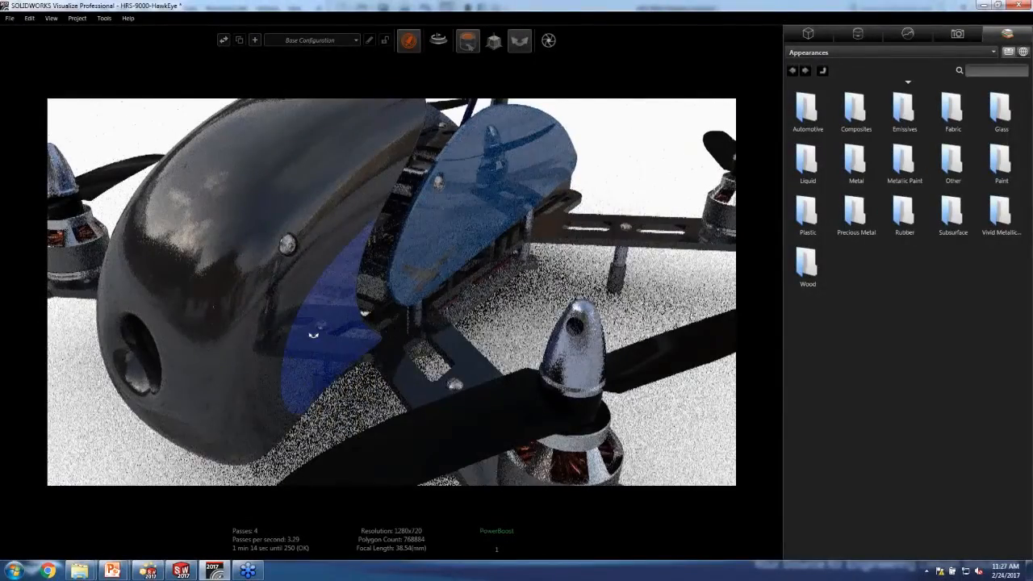
# - Switch to SOLIDWORKS, start a PhotoView 360 final render of the drone, and return to SOLIDWORKS Visualize
pyautogui.click(182, 571)
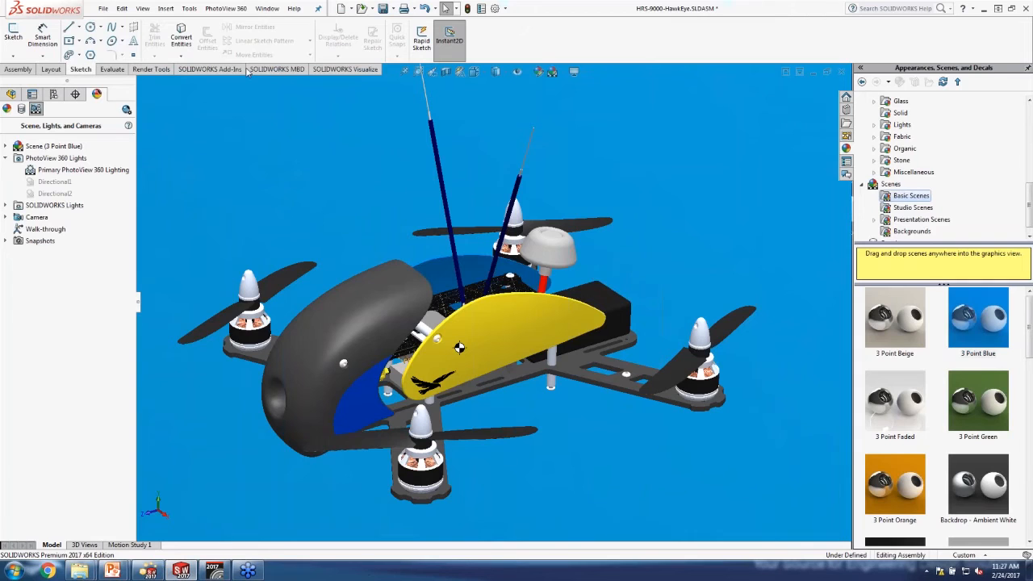
pyautogui.click(226, 8)
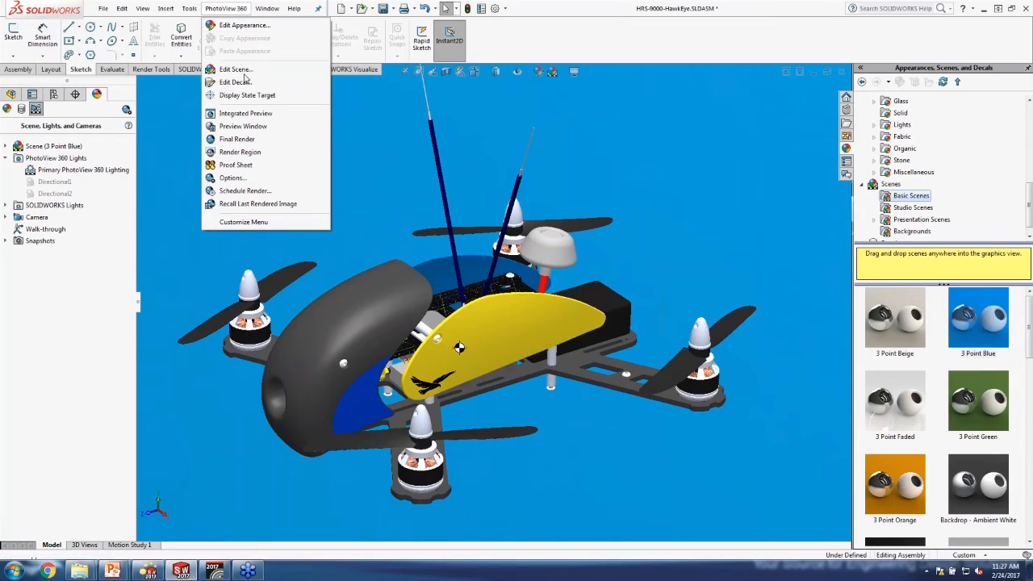
pyautogui.click(239, 139)
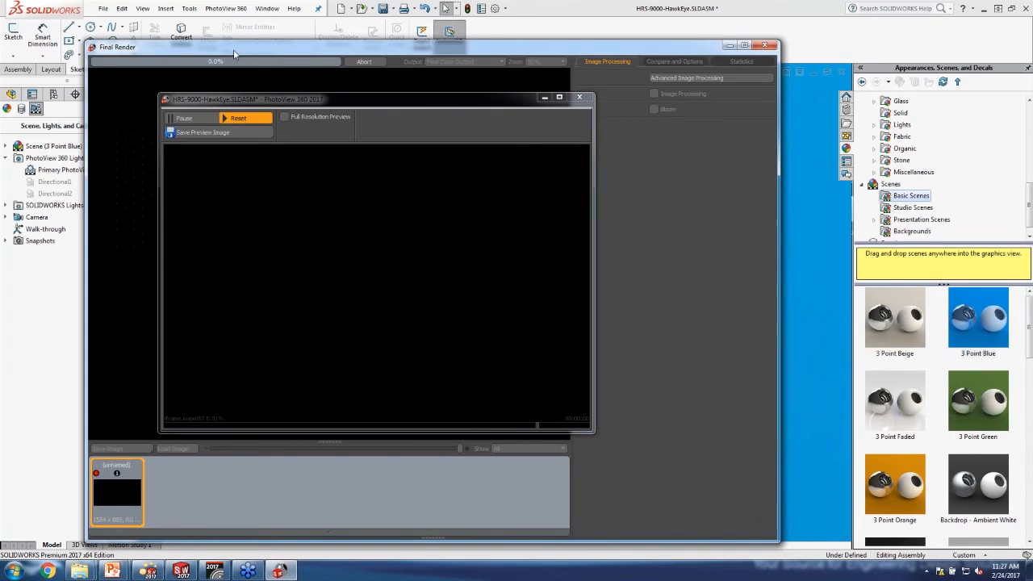
pyautogui.click(269, 103)
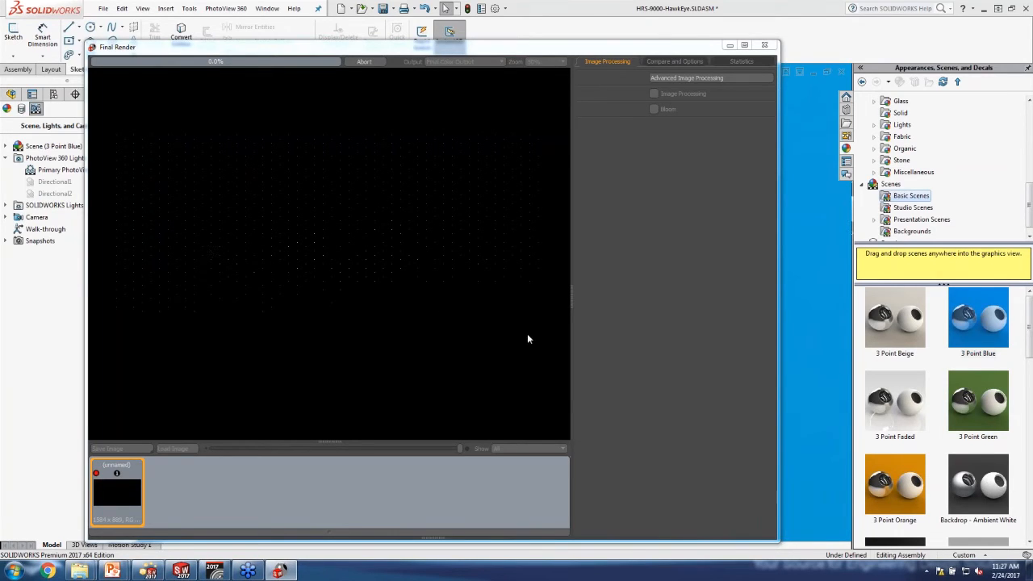
pyautogui.click(278, 571)
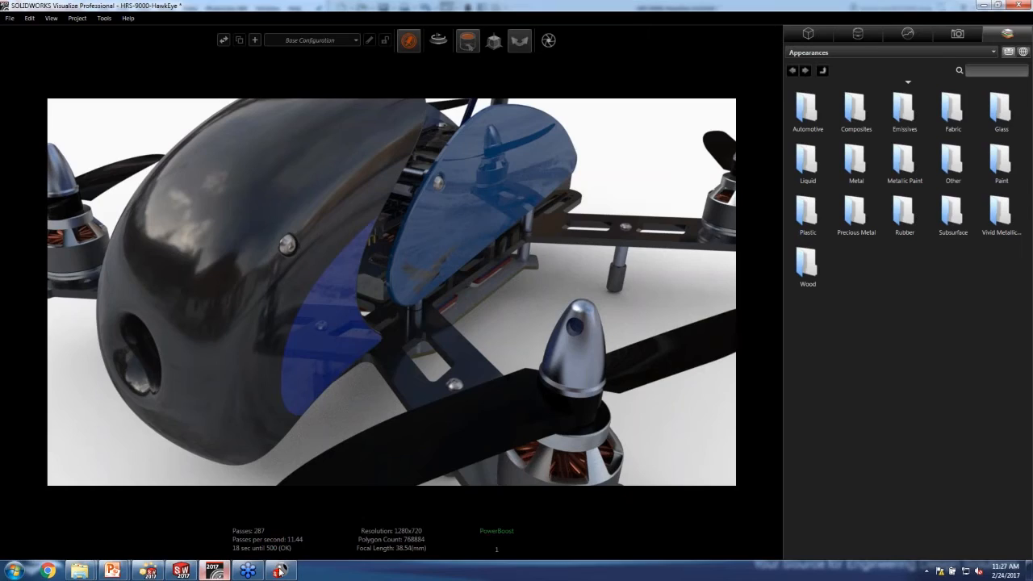
# - Orbit to the drone's blue side panel and dolly the camera back to show more of the model
pyautogui.moveTo(415, 223); pyautogui.dragTo(214, 248)
pyautogui.moveTo(410, 44)
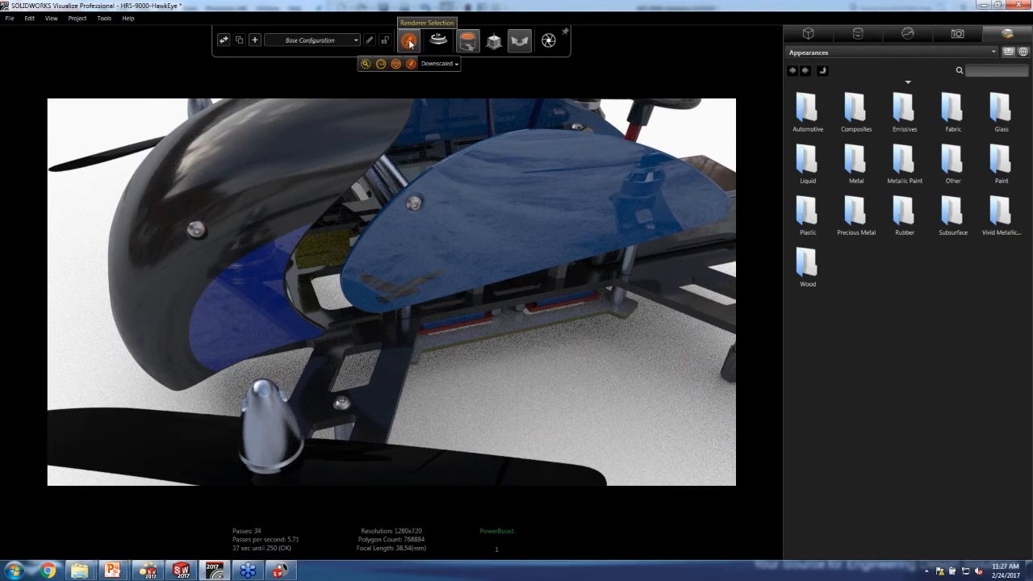
pyautogui.moveTo(524, 43)
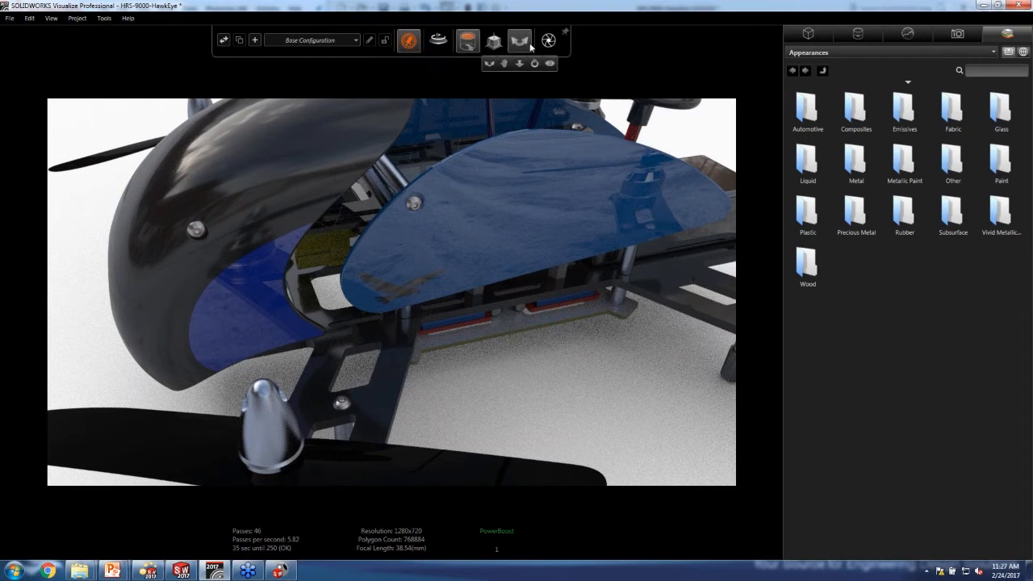
pyautogui.click(520, 64)
pyautogui.moveTo(460, 215); pyautogui.dragTo(472, 234)
# - Orbit the camera until the drone's nose faces the opposite way, then pan the drone toward the middle of the viewport
pyautogui.moveTo(519, 40)
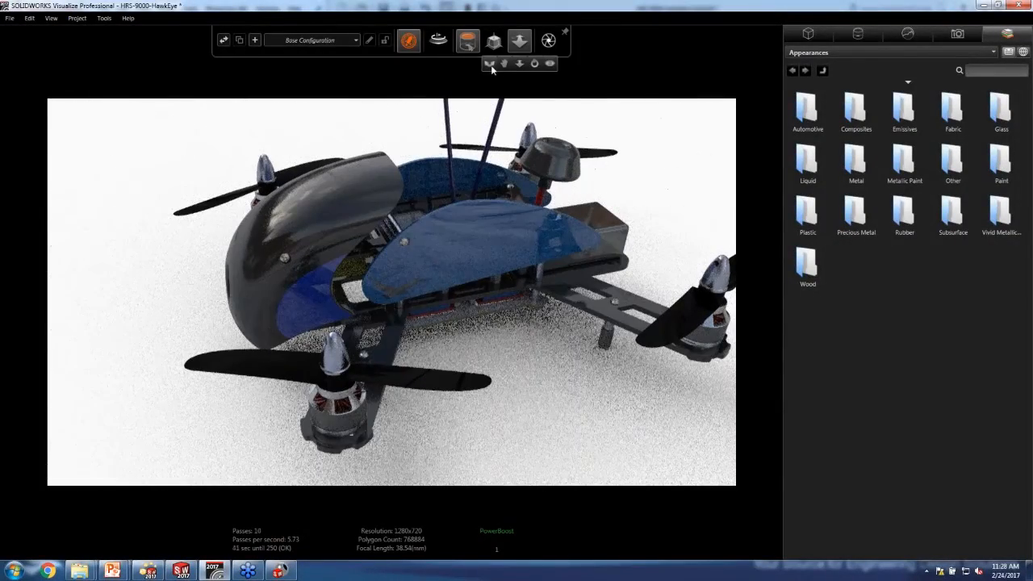
pyautogui.click(489, 64)
pyautogui.moveTo(367, 231); pyautogui.dragTo(650, 202)
pyautogui.moveTo(333, 297); pyautogui.dragTo(439, 289)
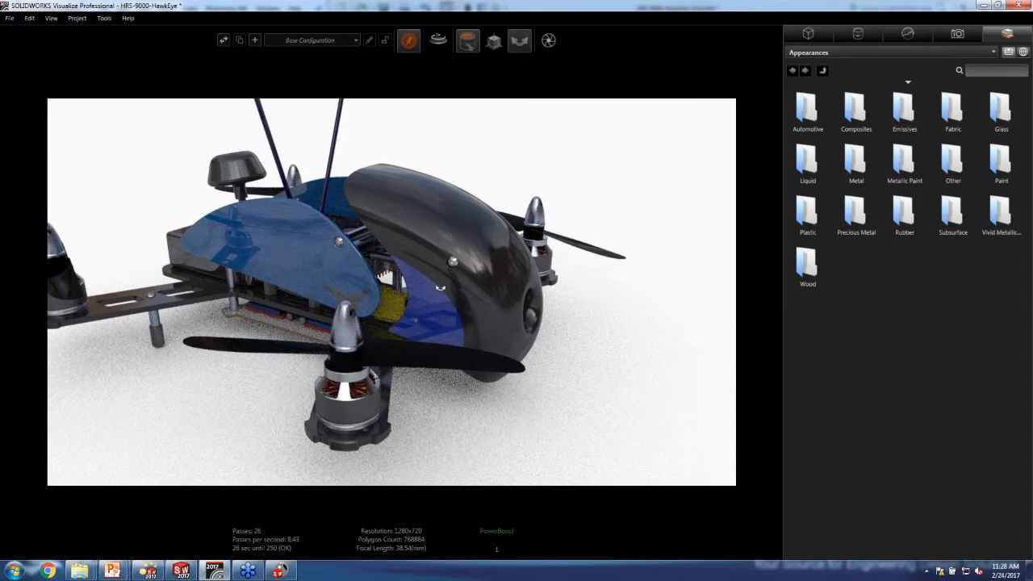
pyautogui.moveTo(521, 50)
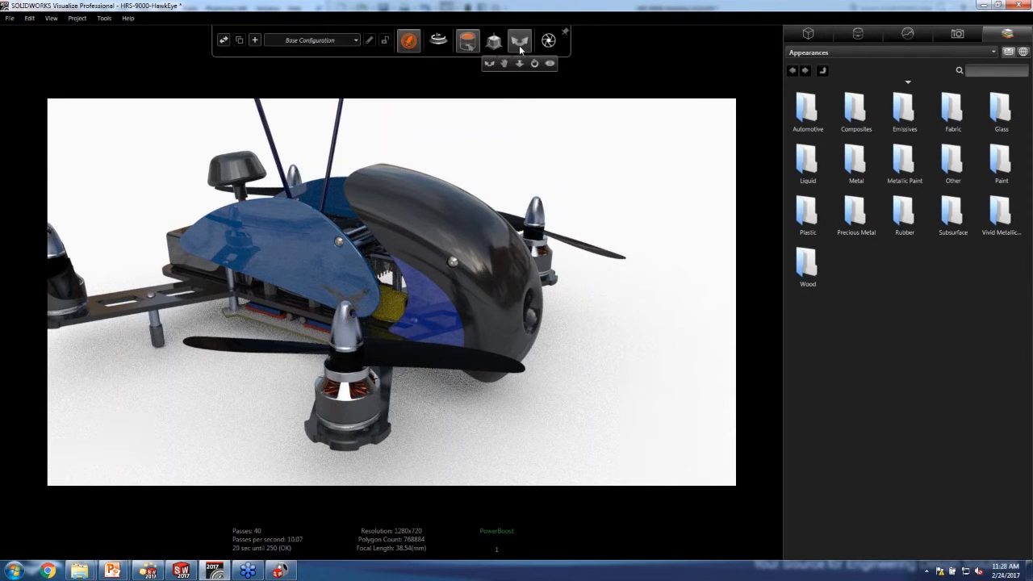
pyautogui.click(504, 63)
pyautogui.moveTo(234, 234); pyautogui.dragTo(345, 236)
pyautogui.moveTo(407, 44)
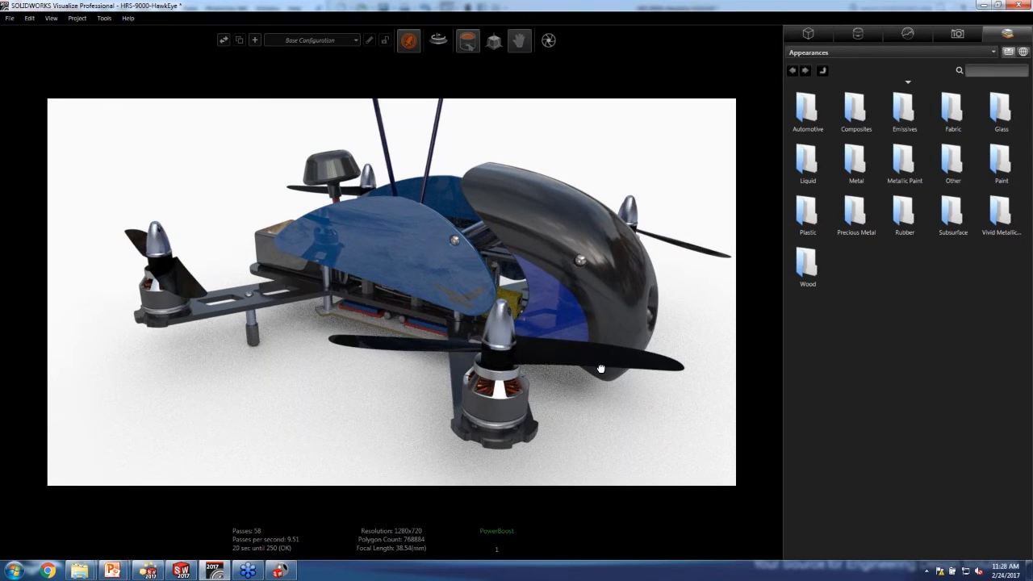
pyautogui.moveTo(519, 40)
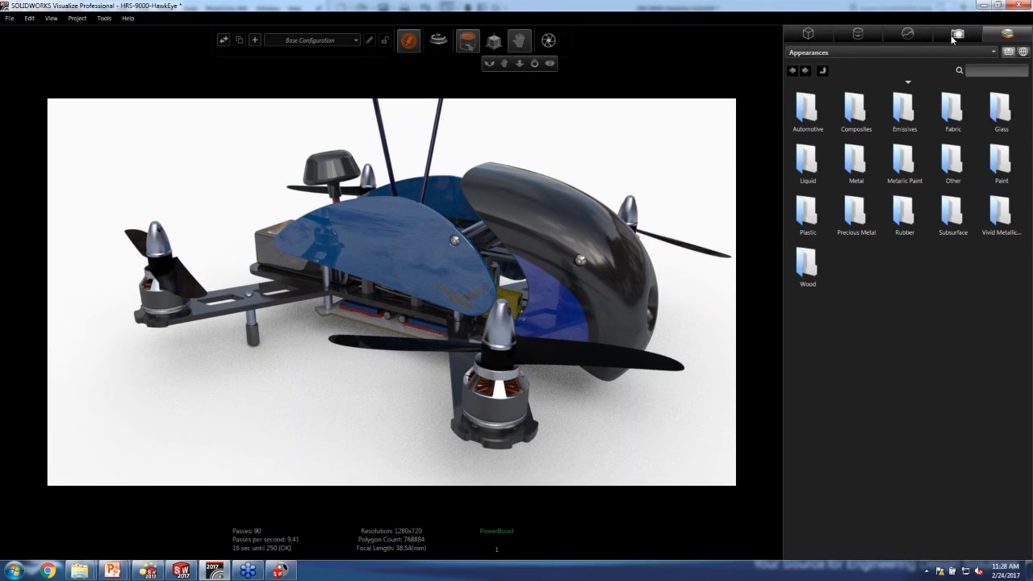
# - Browse the appearance library and open the vivid metallic collection
pyautogui.click(890, 53)
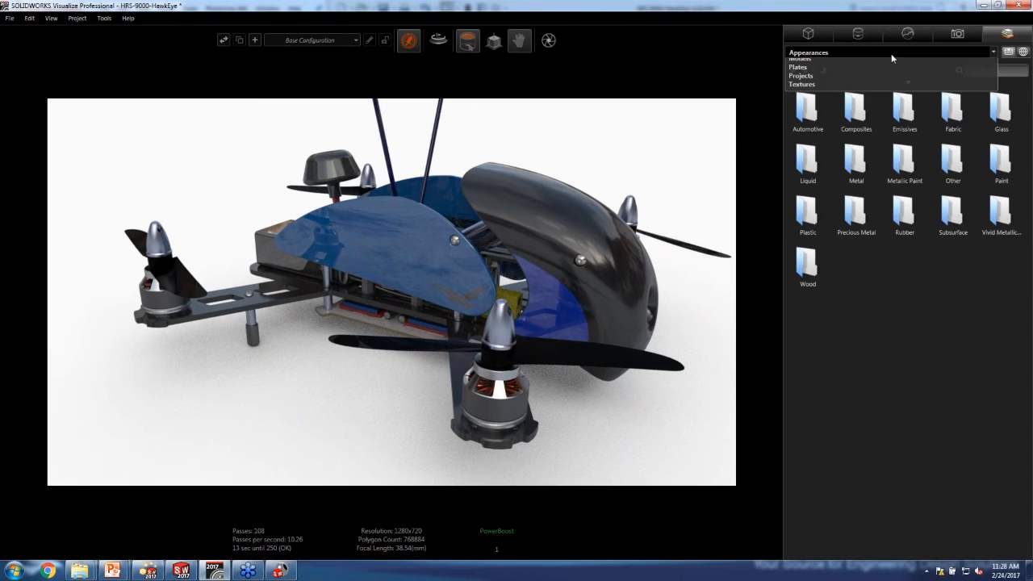
pyautogui.click(836, 92)
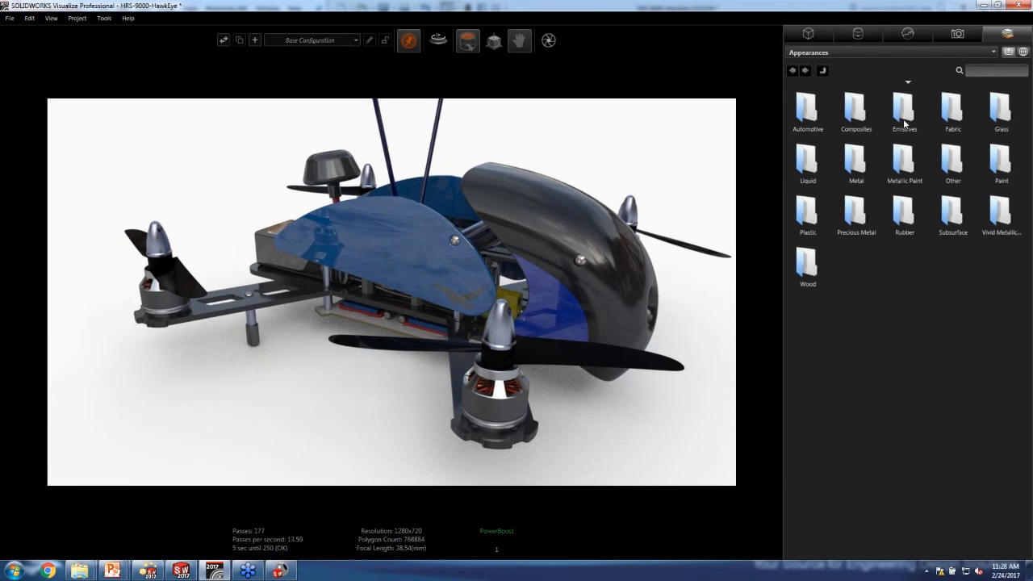
pyautogui.click(817, 111)
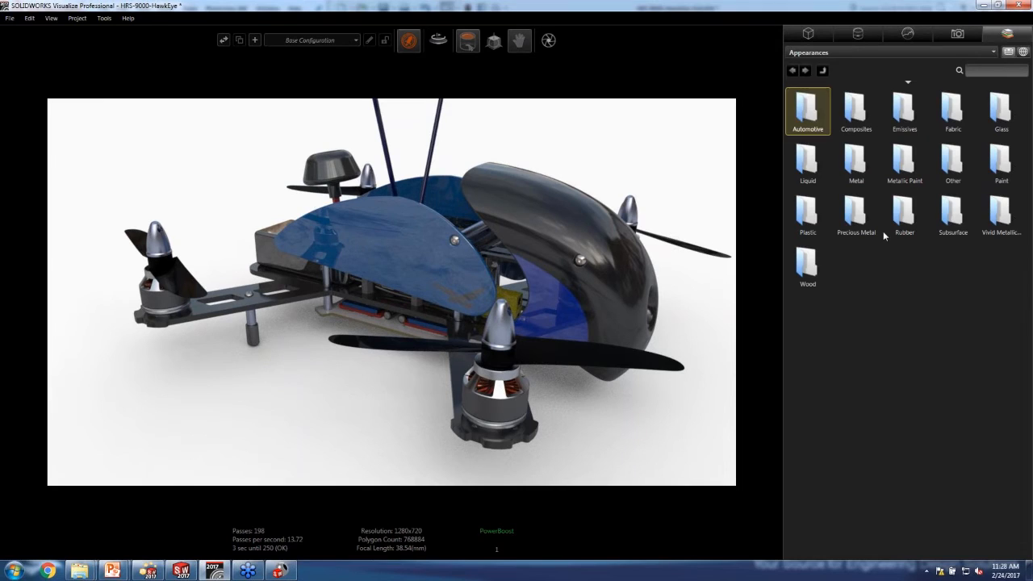
pyautogui.click(821, 70)
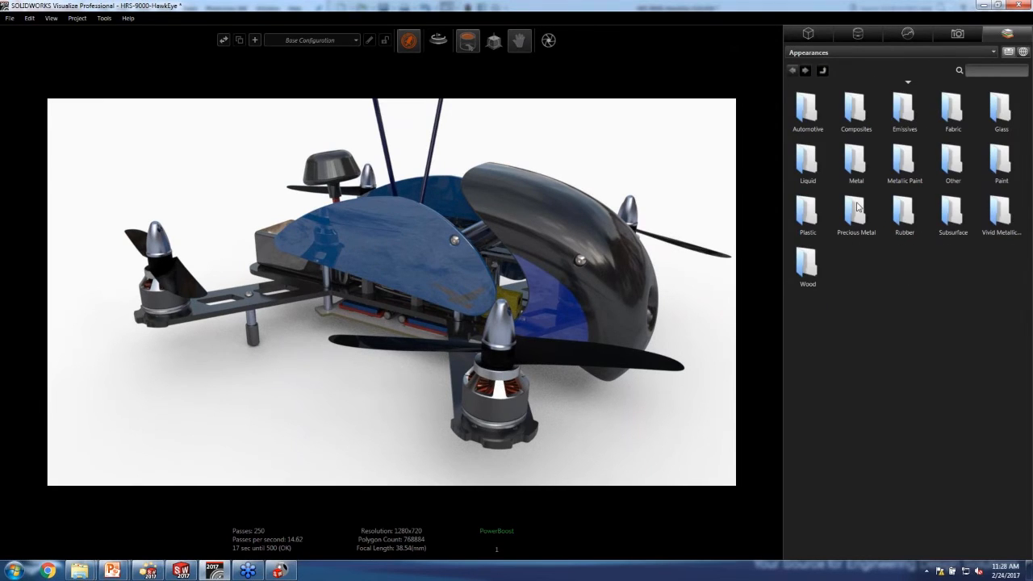
pyautogui.doubleClick(1001, 216)
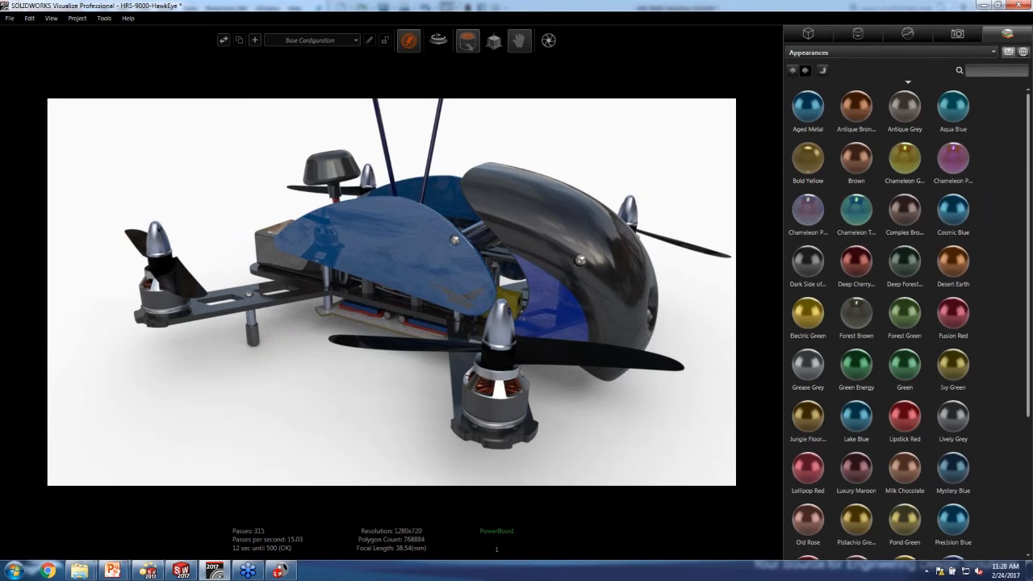
# - Apply Fusion Red to the propellers, the Deep Forest appearance to the black body shell, and the purple Chameleon appearance to the blue side panels
pyautogui.moveTo(520, 42)
pyautogui.click(491, 65)
pyautogui.moveTo(556, 161); pyautogui.dragTo(555, 177)
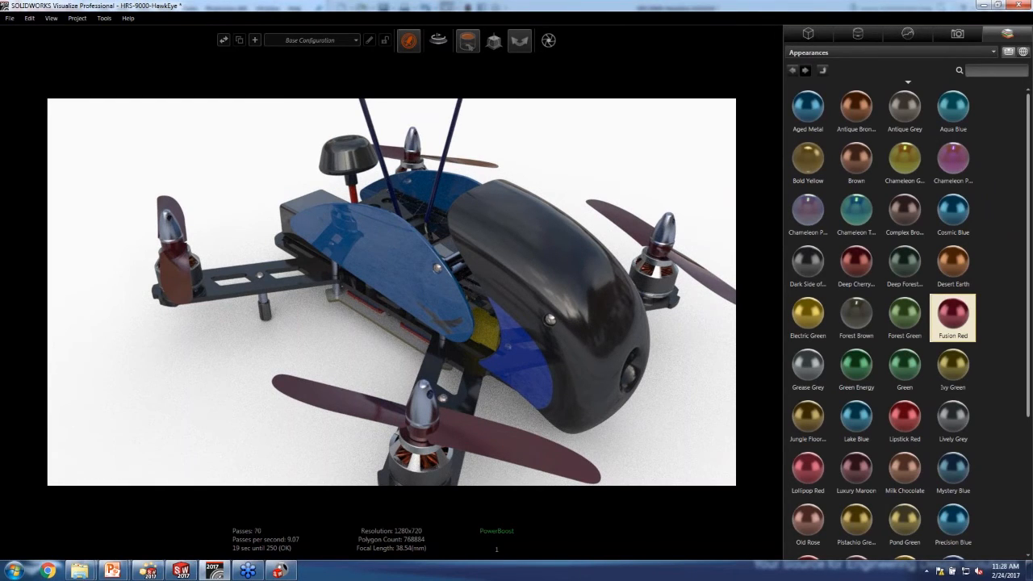
pyautogui.moveTo(904, 266); pyautogui.dragTo(315, 300)
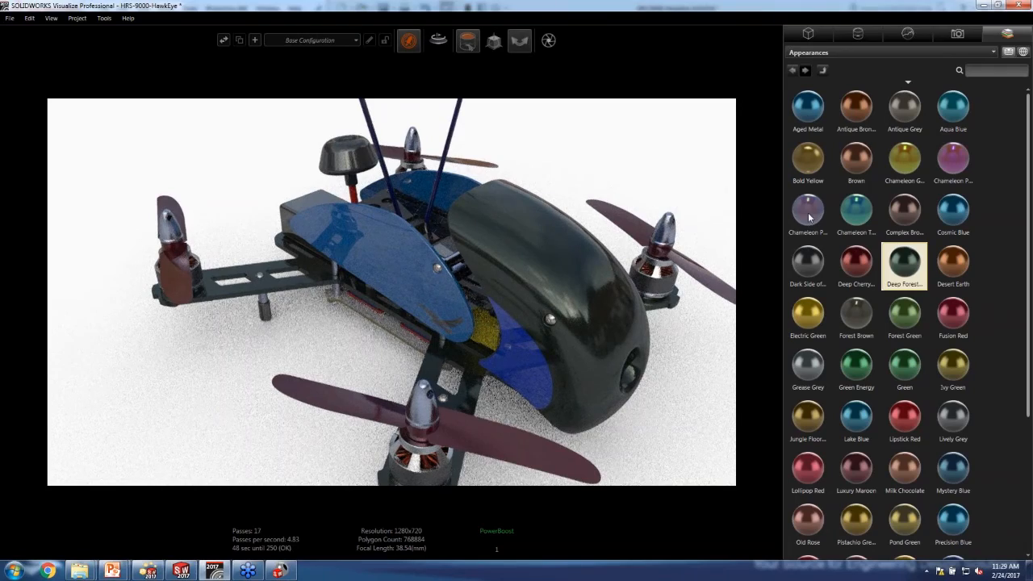
pyautogui.moveTo(804, 220); pyautogui.dragTo(427, 274)
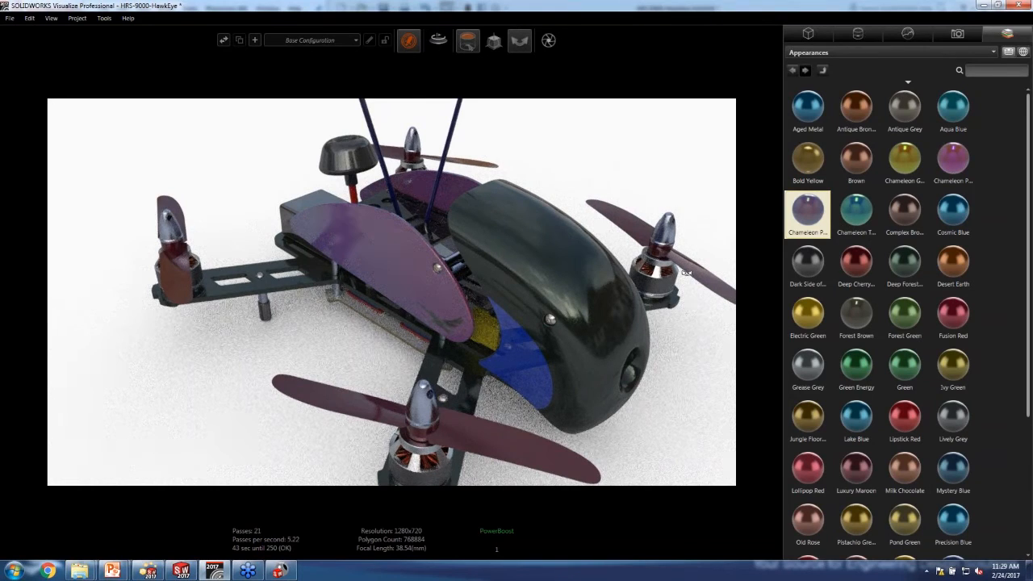
# - Apply the German Dirt environment from the online environment library to the drone scene
pyautogui.click(948, 49)
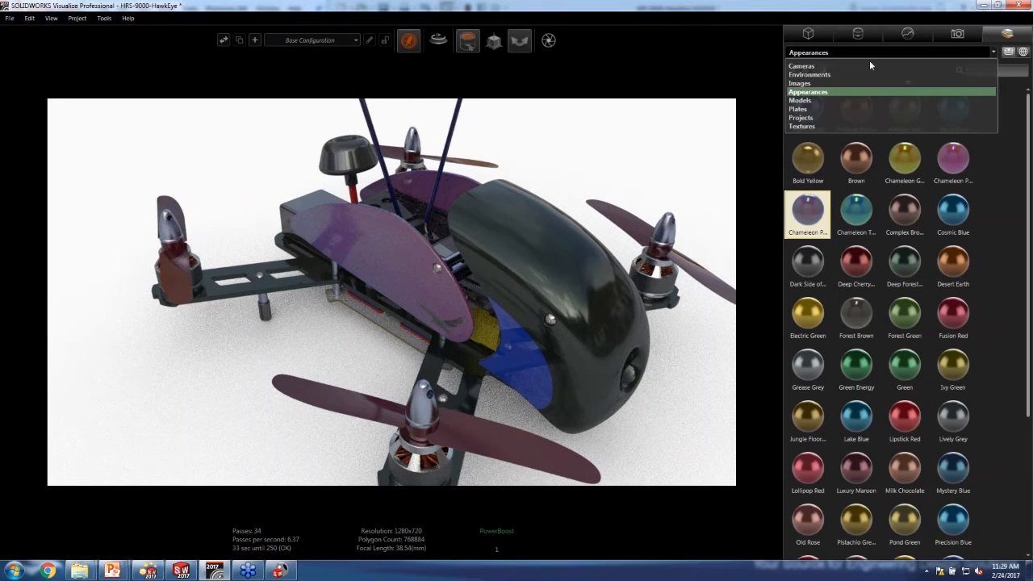
pyautogui.click(869, 69)
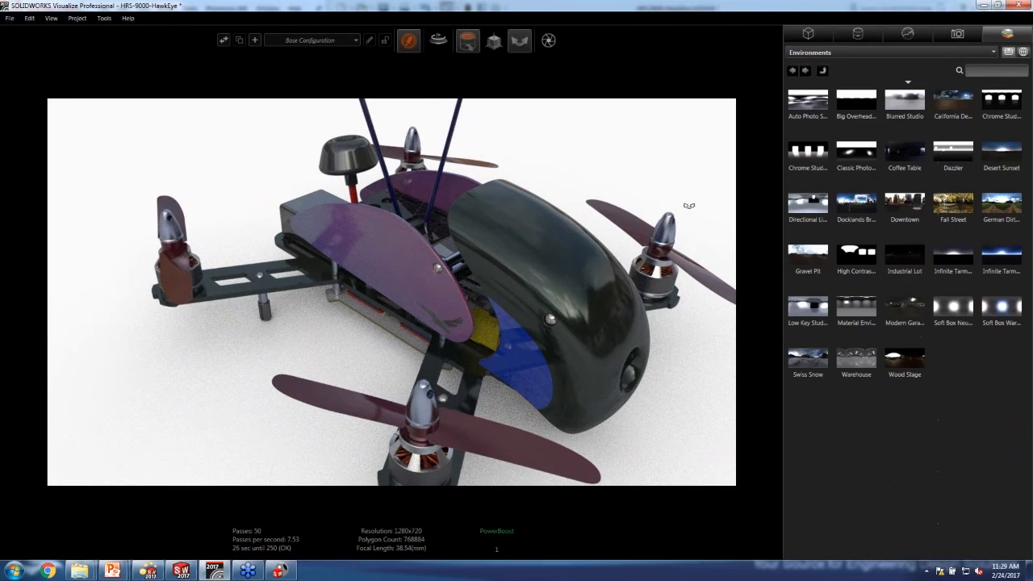
pyautogui.moveTo(652, 187); pyautogui.dragTo(377, 161)
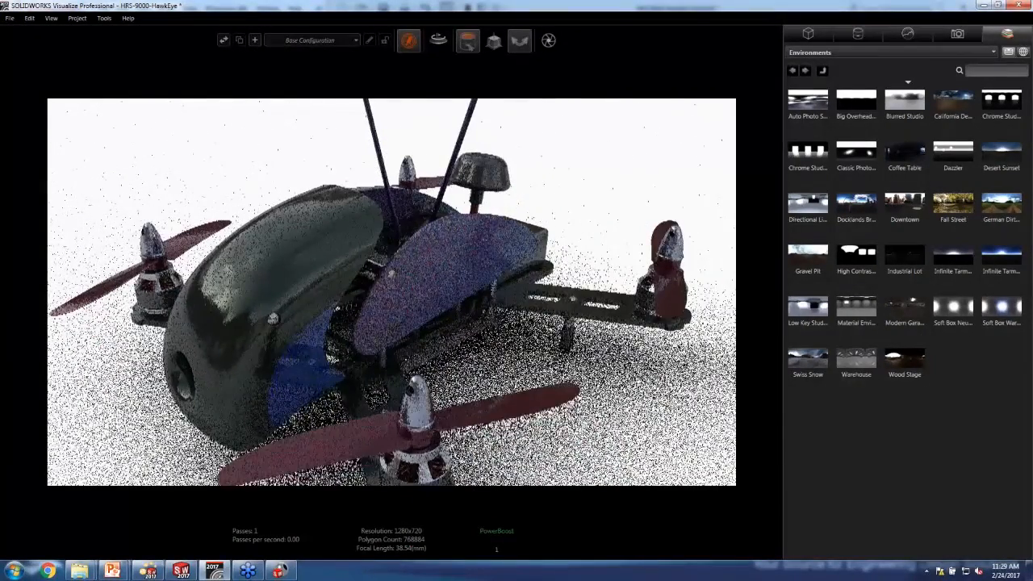
pyautogui.moveTo(520, 42)
pyautogui.click(519, 65)
pyautogui.moveTo(504, 121); pyautogui.dragTo(502, 162)
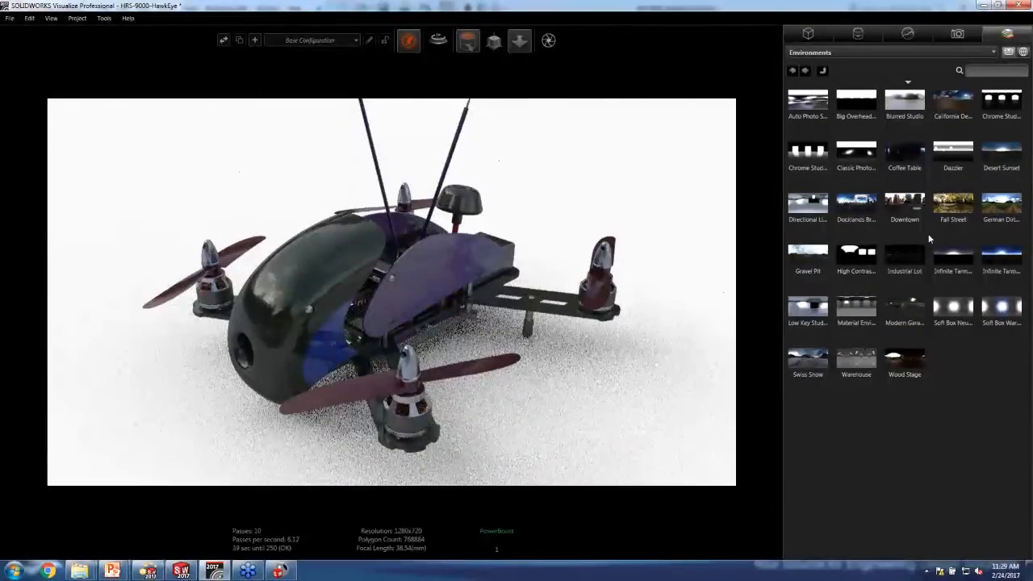
pyautogui.click(1021, 51)
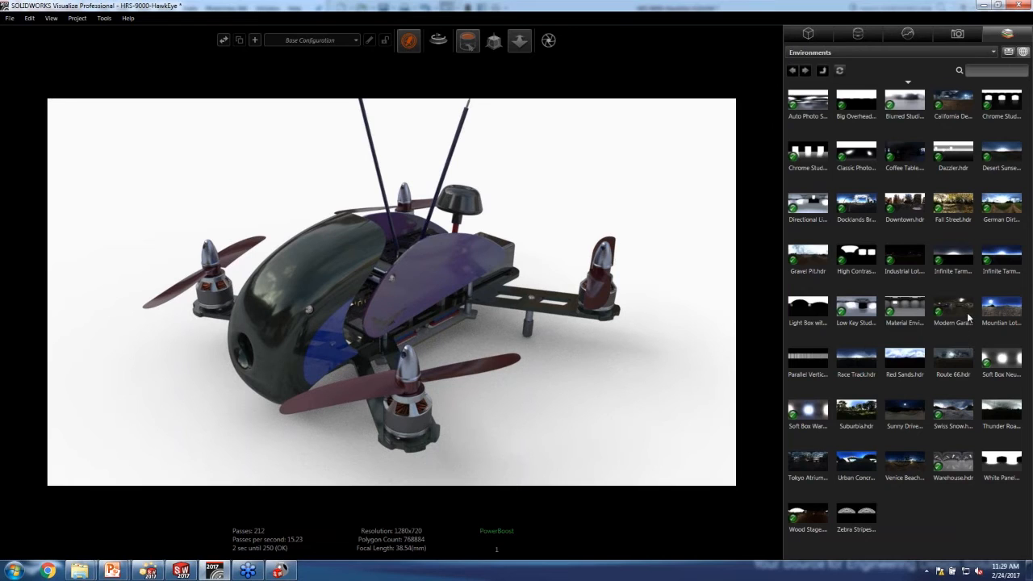
pyautogui.moveTo(1000, 206); pyautogui.dragTo(580, 194)
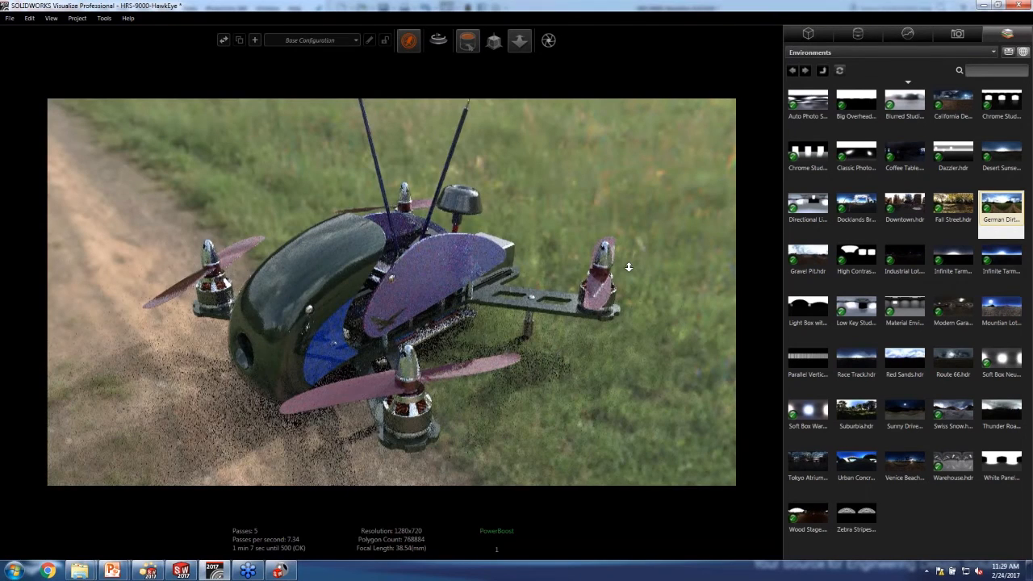
# - Orbit the camera to a lower angle and pull it back to show the drone smaller within the dirt-road field
pyautogui.moveTo(523, 46)
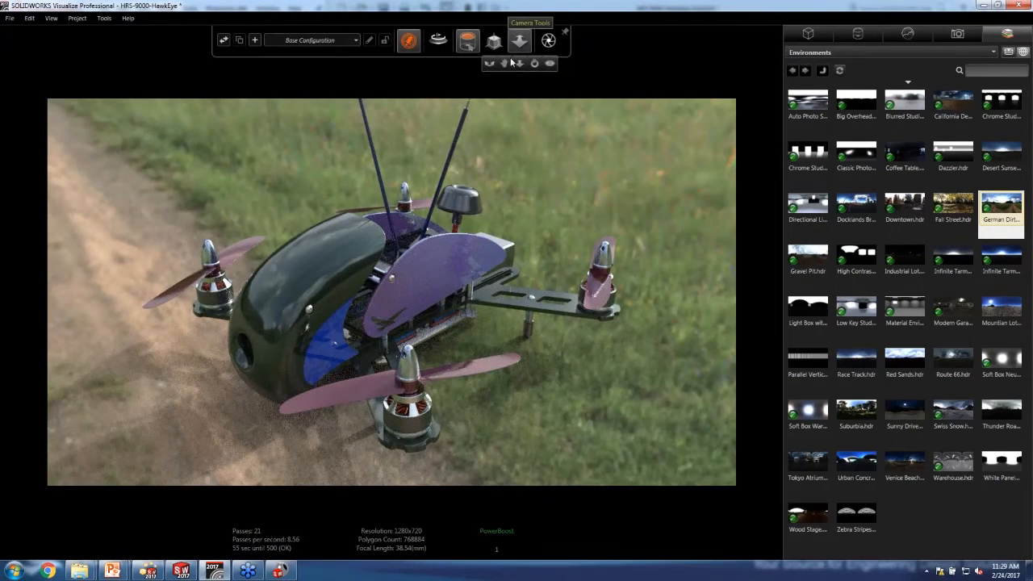
pyautogui.click(490, 65)
pyautogui.moveTo(425, 224); pyautogui.dragTo(436, 250)
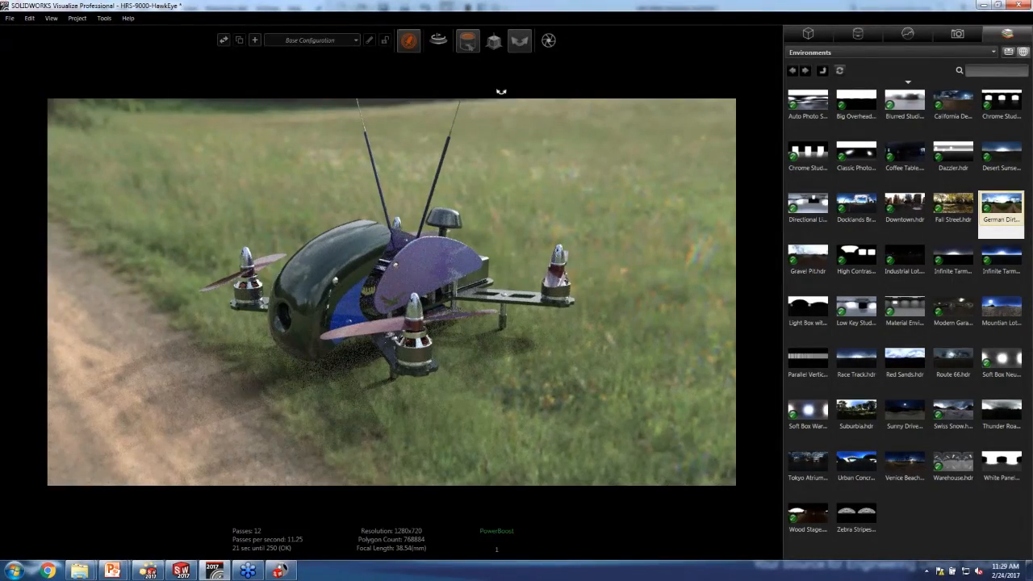
pyautogui.moveTo(517, 50)
pyautogui.moveTo(492, 214); pyautogui.dragTo(596, 263, button='right')
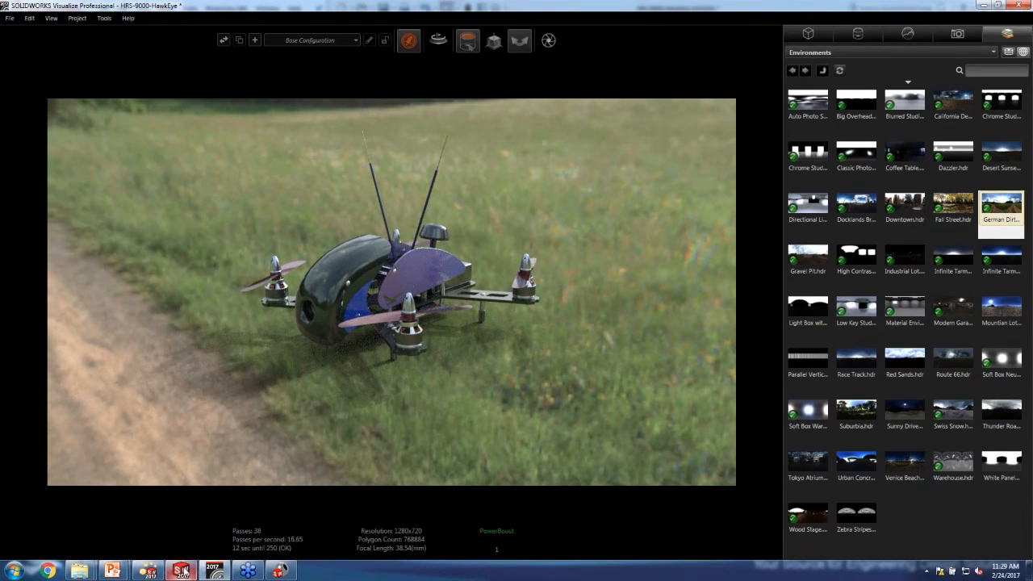
# - Switch to SOLIDWORKS to check the PhotoView 360 final render's progress, and return to SOLIDWORKS Visualize
pyautogui.click(184, 520)
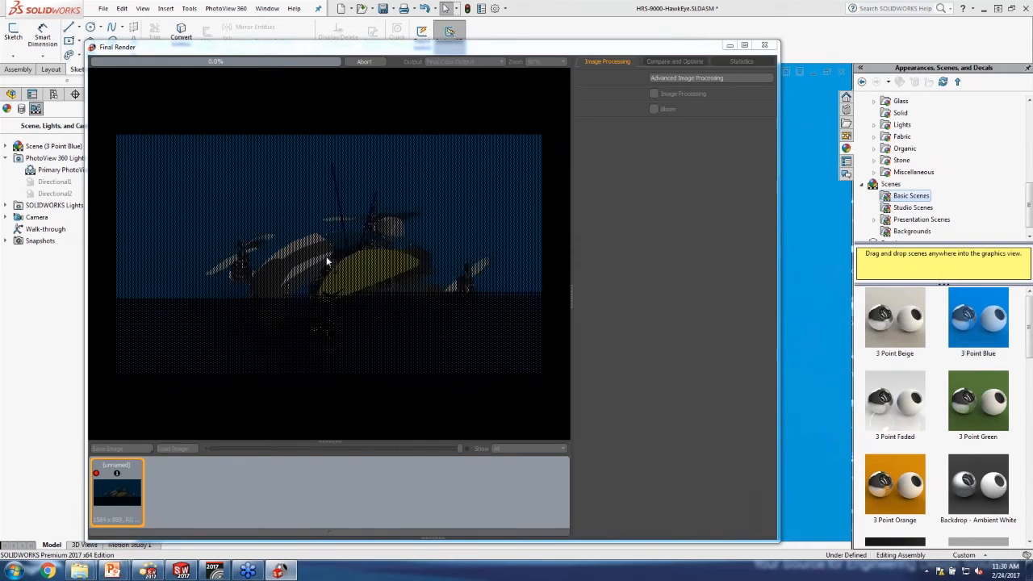
pyautogui.click(214, 573)
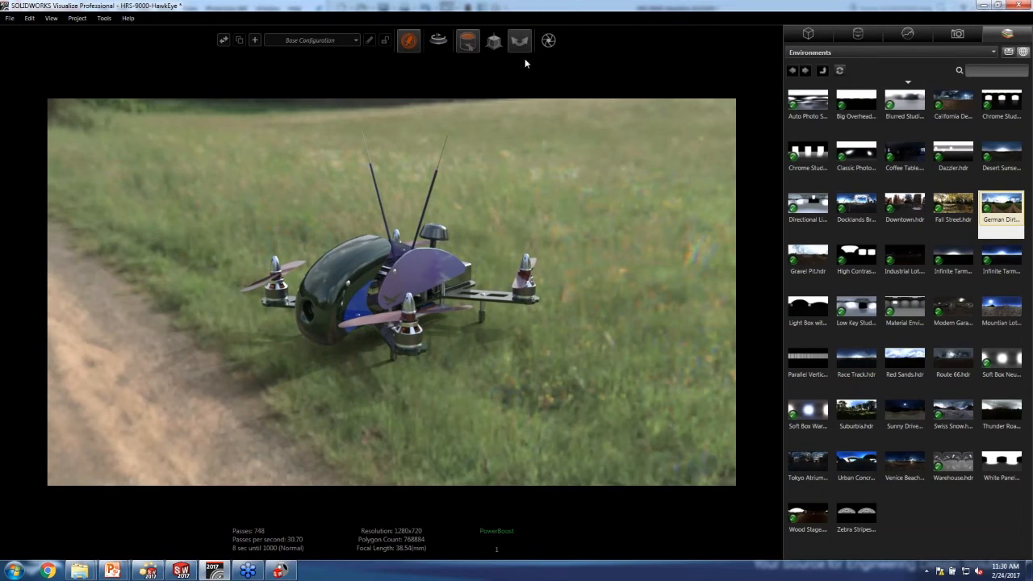
# - Select the whole HRS-9000-HawkEye model and raise it off the ground to a vertical position of about 0.135
pyautogui.click(807, 33)
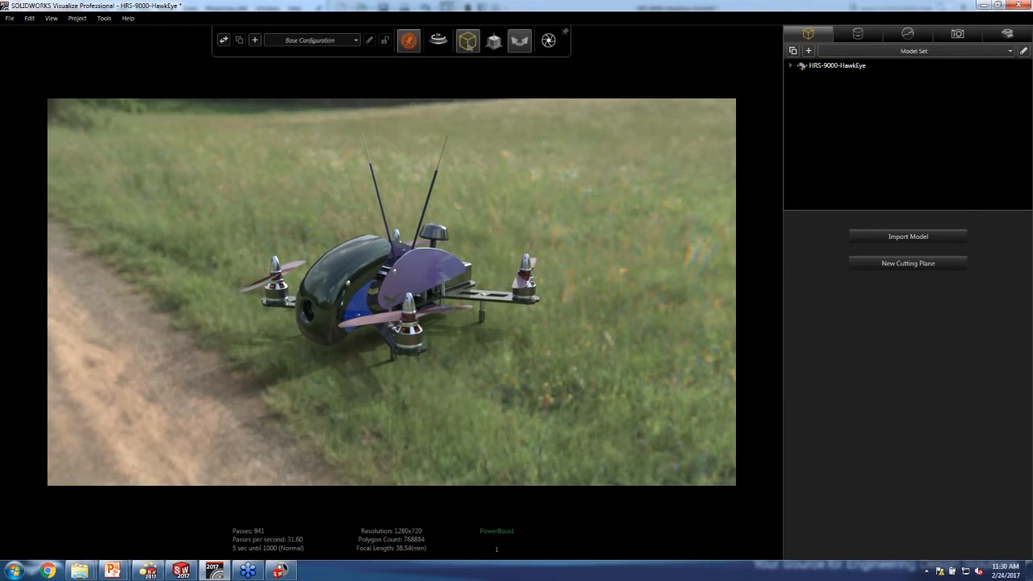
pyautogui.moveTo(555, 347); pyautogui.dragTo(218, 122)
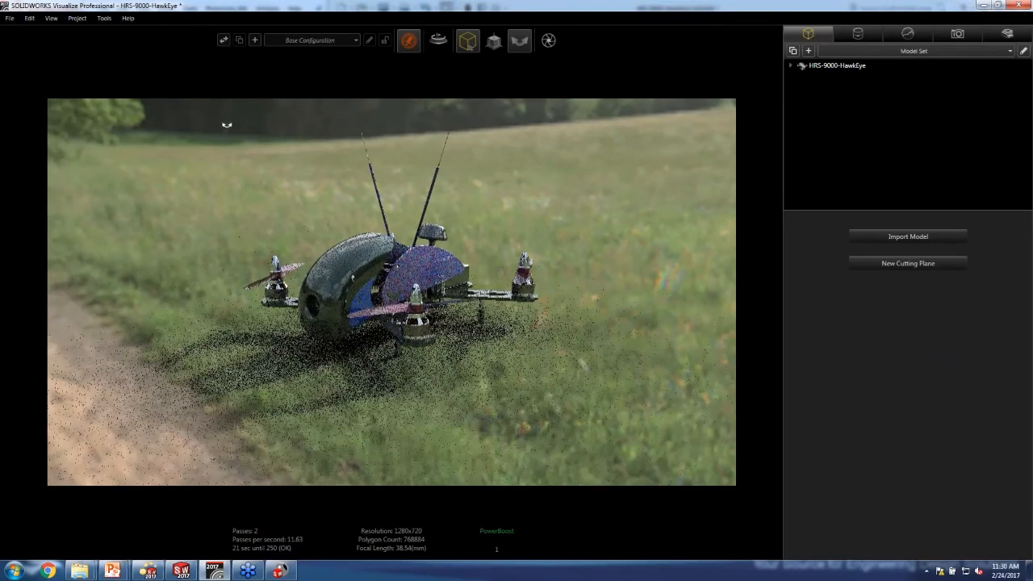
pyautogui.moveTo(440, 45)
pyautogui.moveTo(470, 49)
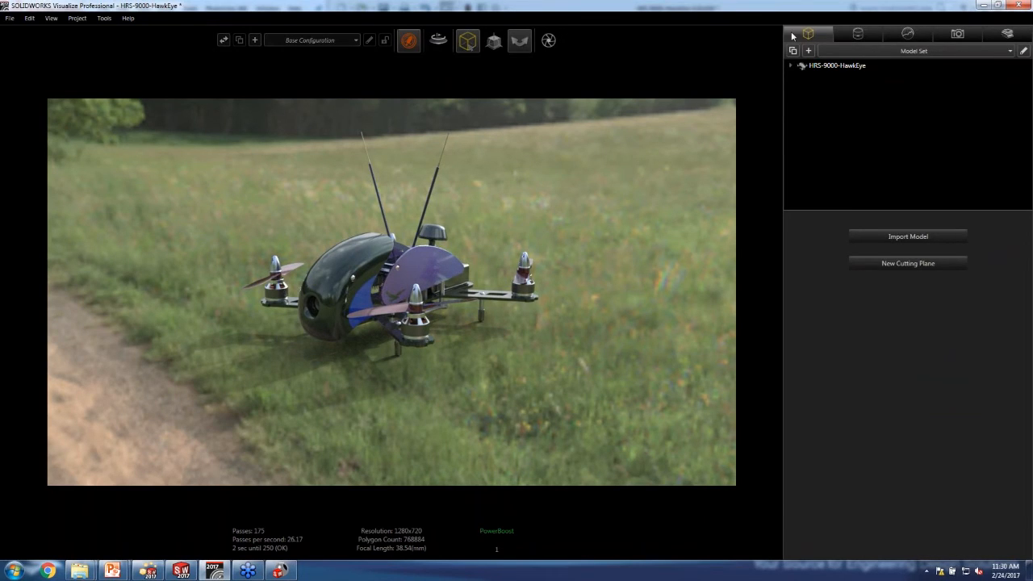
pyautogui.click(837, 64)
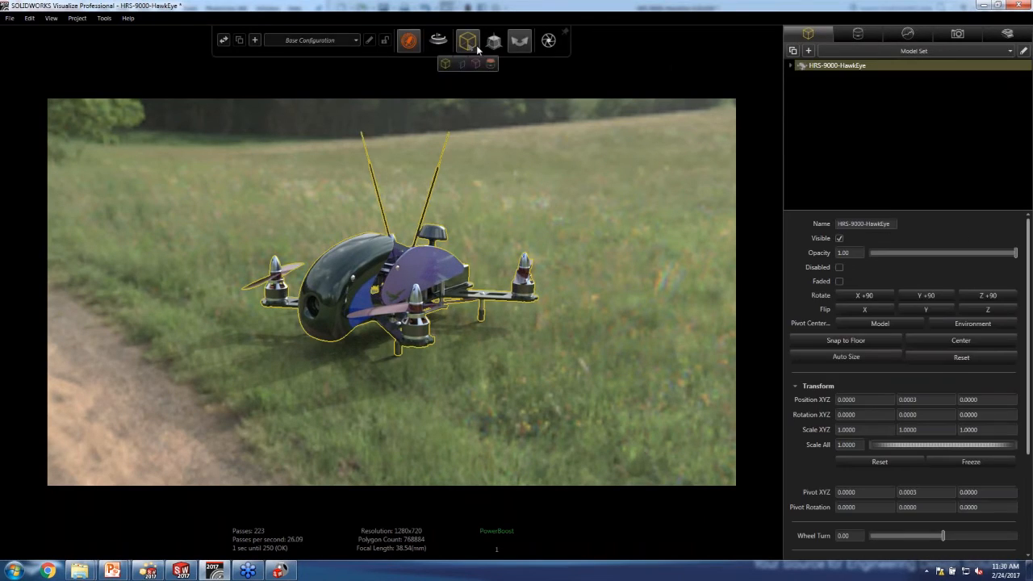
pyautogui.moveTo(494, 46)
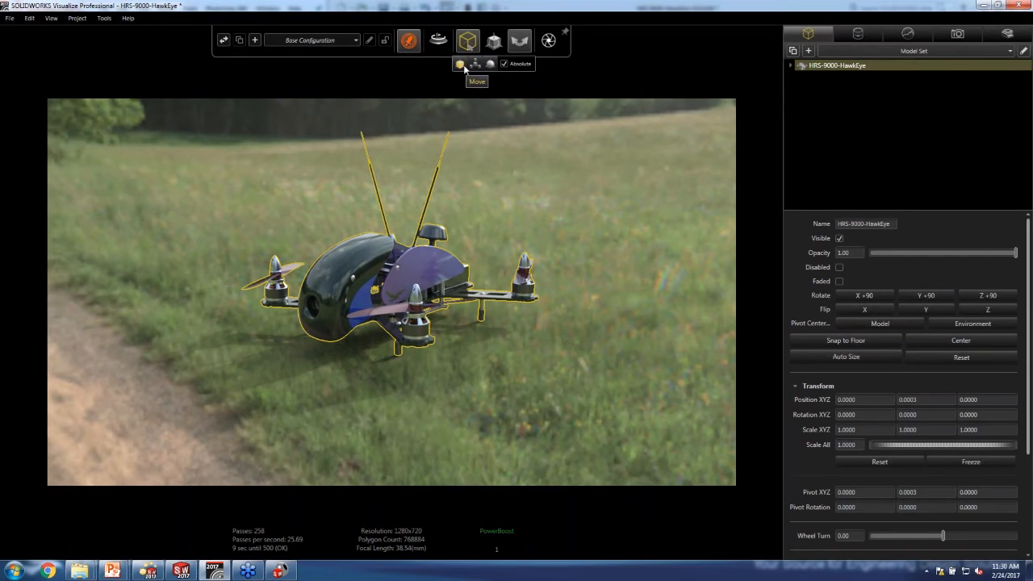
pyautogui.click(460, 64)
pyautogui.moveTo(396, 260); pyautogui.dragTo(403, 119)
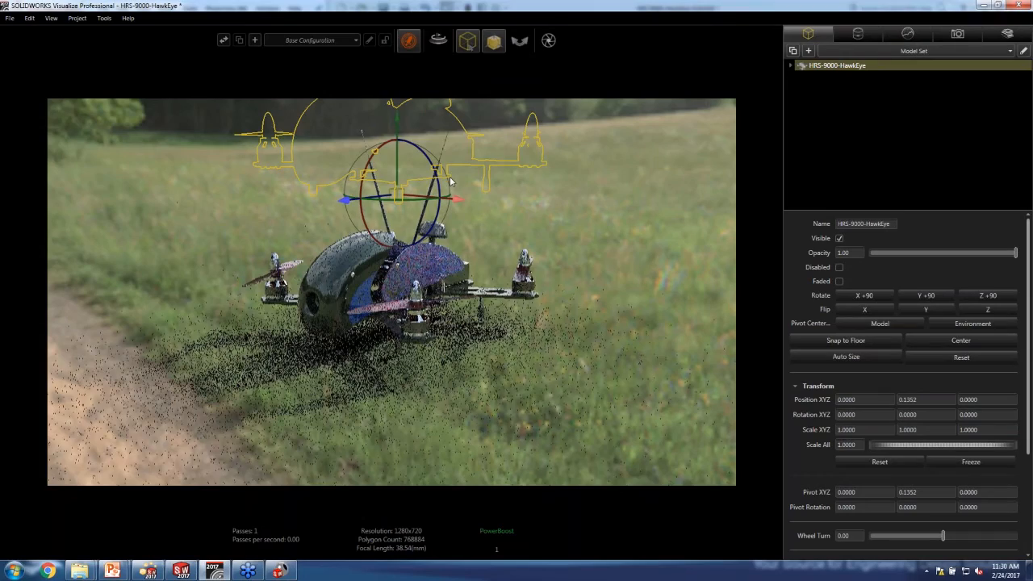
# - Orbit the camera above the hovering drone, pan the drone into the middle of the frame, and deselect the model
pyautogui.moveTo(520, 49)
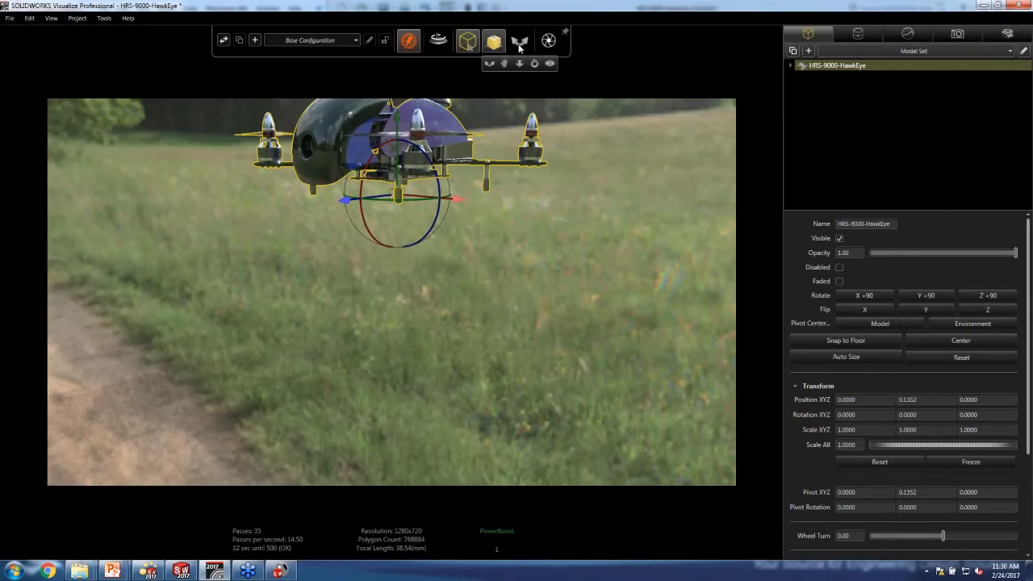
pyautogui.click(490, 64)
pyautogui.moveTo(465, 183); pyautogui.dragTo(447, 217)
pyautogui.moveTo(518, 46)
pyautogui.click(503, 64)
pyautogui.moveTo(483, 153); pyautogui.dragTo(496, 272)
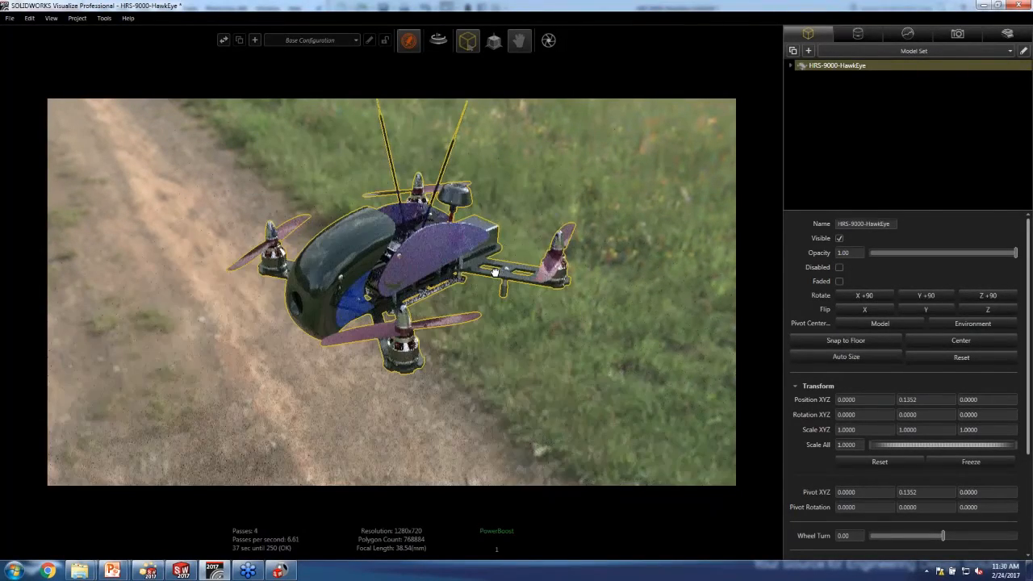
pyautogui.moveTo(469, 238); pyautogui.dragTo(472, 245)
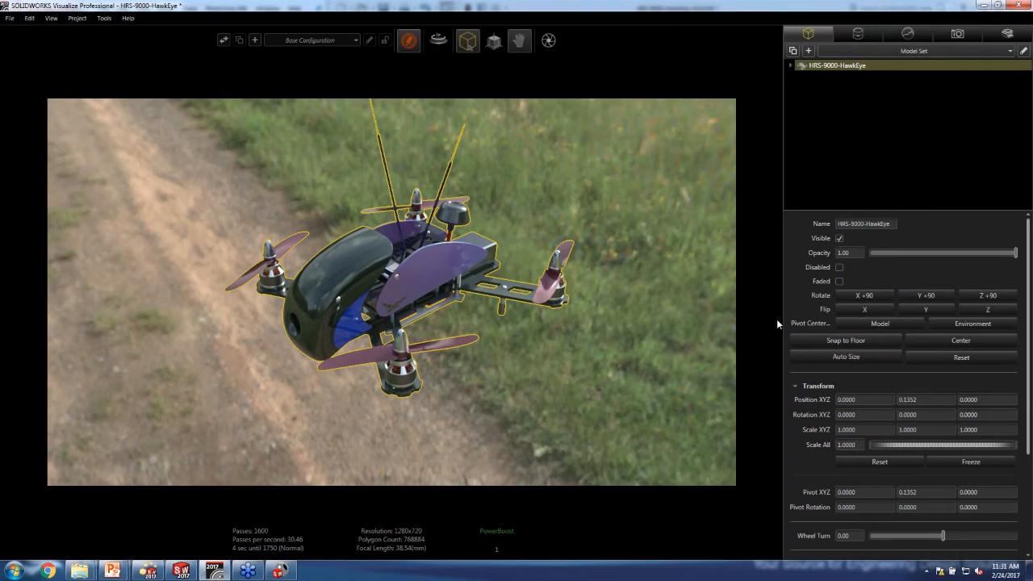
pyautogui.click(256, 201)
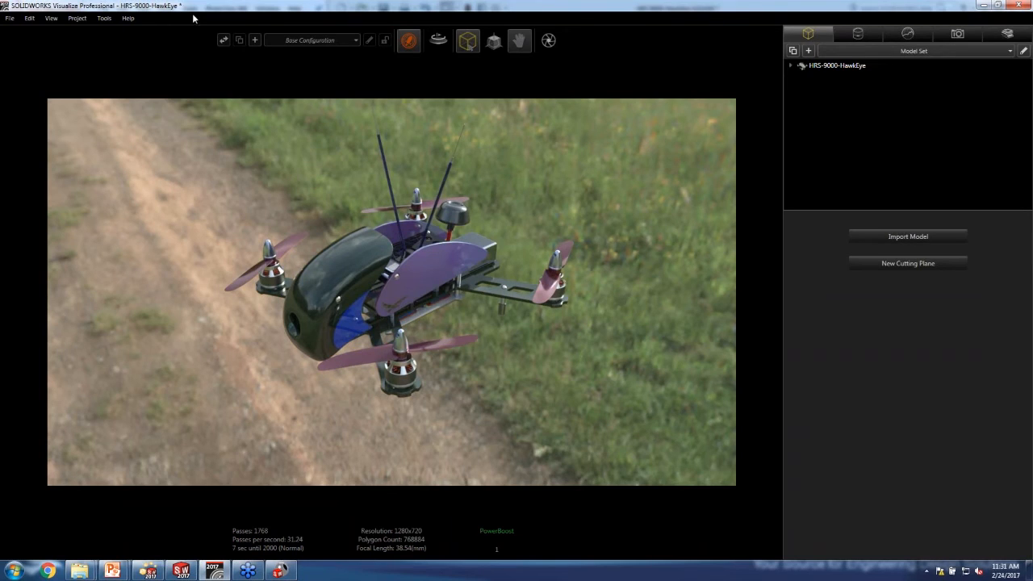
# - Review the render output settings and start the 1920 x 1080 pixel JPEG render of the drone scene with the default profile
pyautogui.click(106, 19)
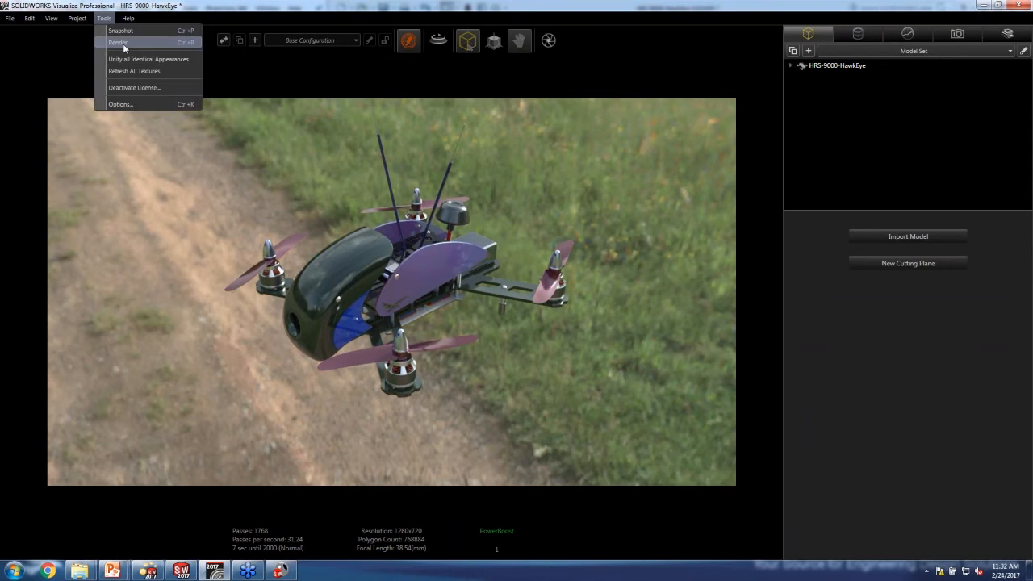
pyautogui.click(122, 44)
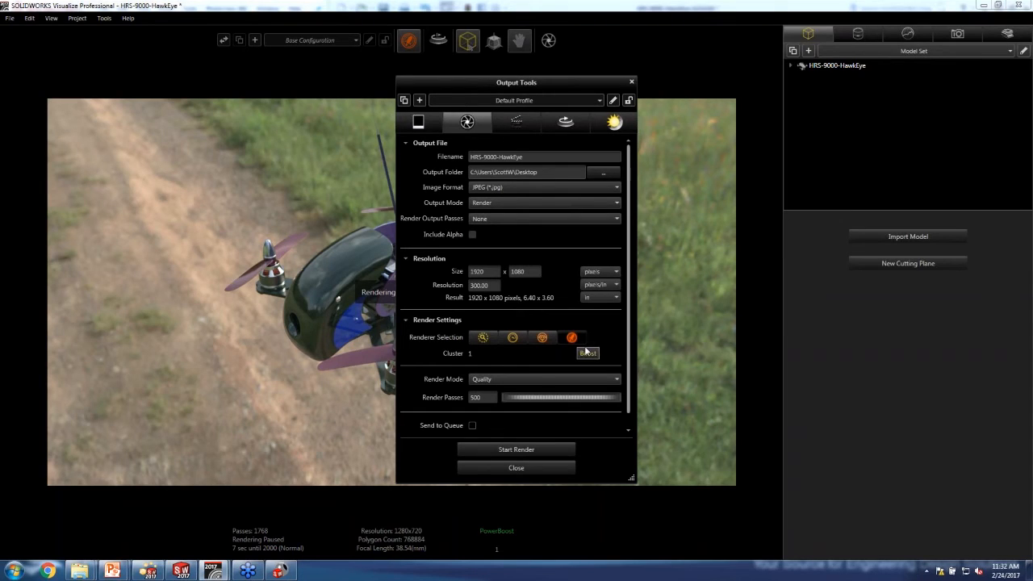
pyautogui.scroll(-1, 629, 361)
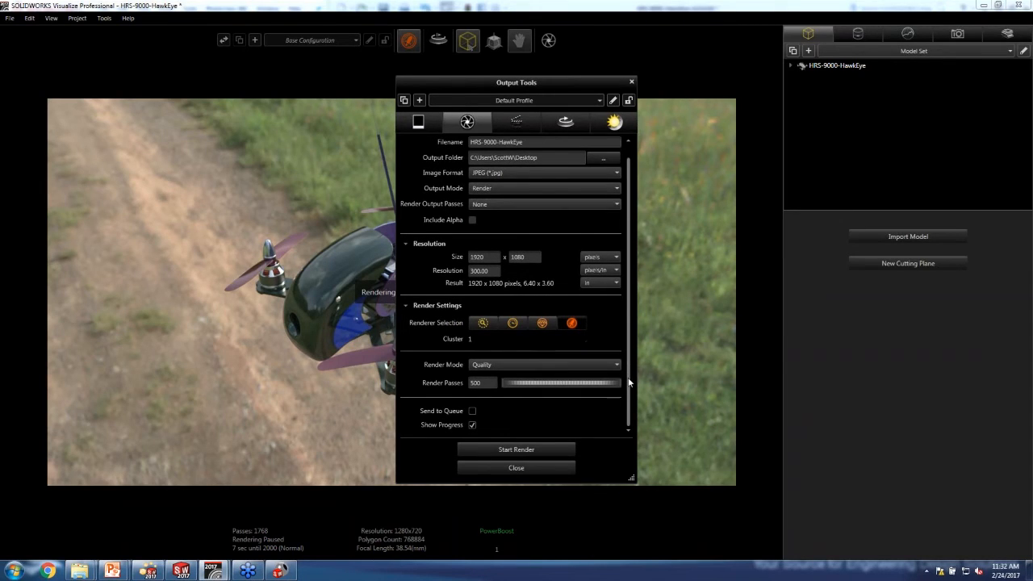
pyautogui.scroll(1, 629, 355)
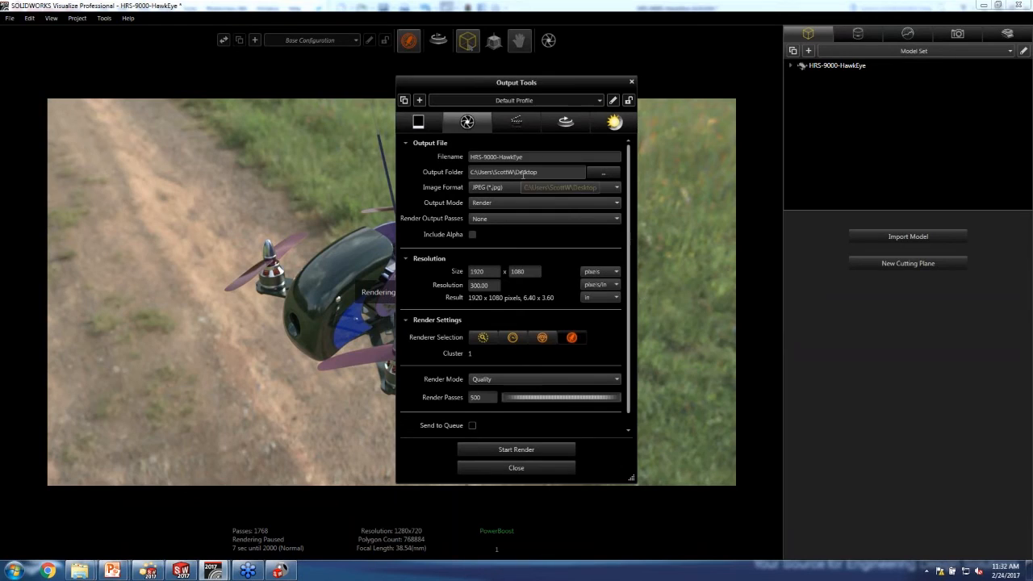
pyautogui.tripleClick(497, 159)
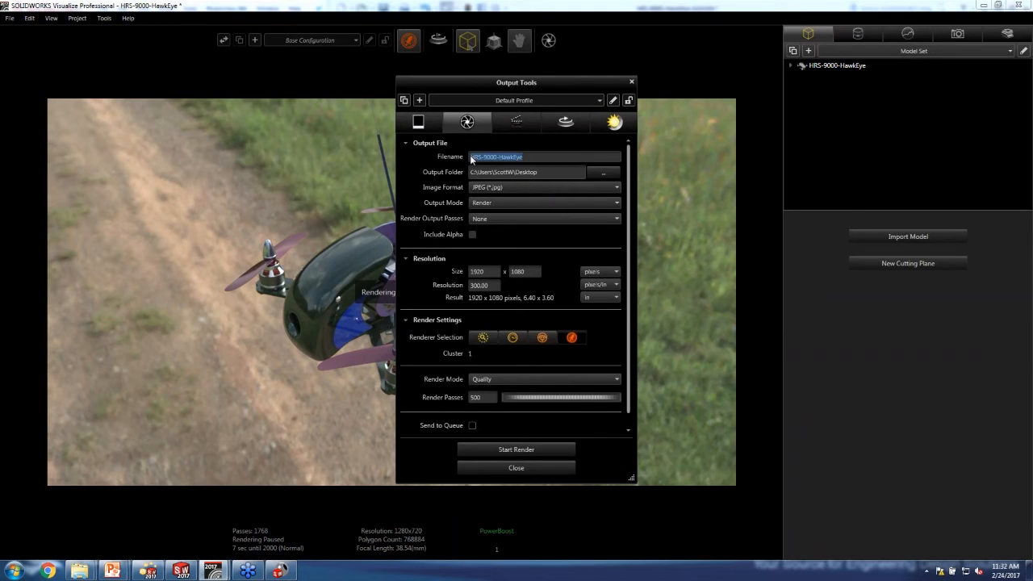
pyautogui.click(545, 448)
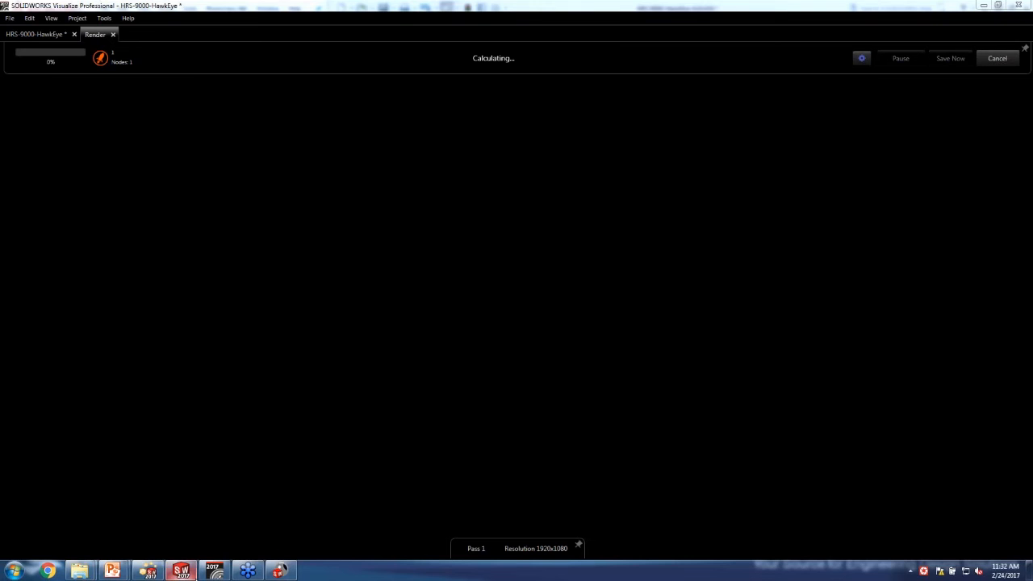
# - Check the PhotoView 360 final render's progress over the Visualize render, and move the PhotoView preview window aside and out of view
pyautogui.click(181, 571)
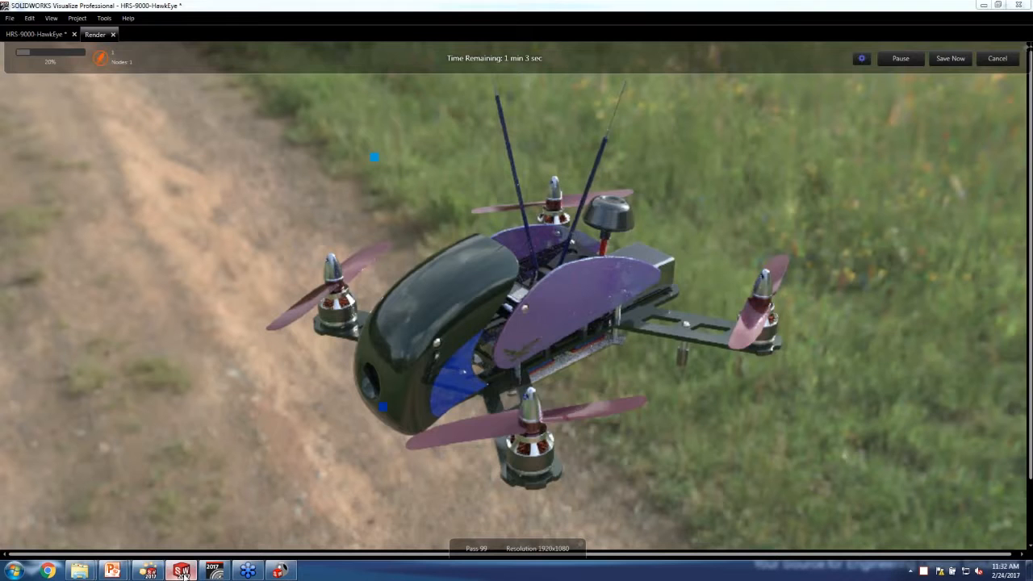
pyautogui.click(182, 573)
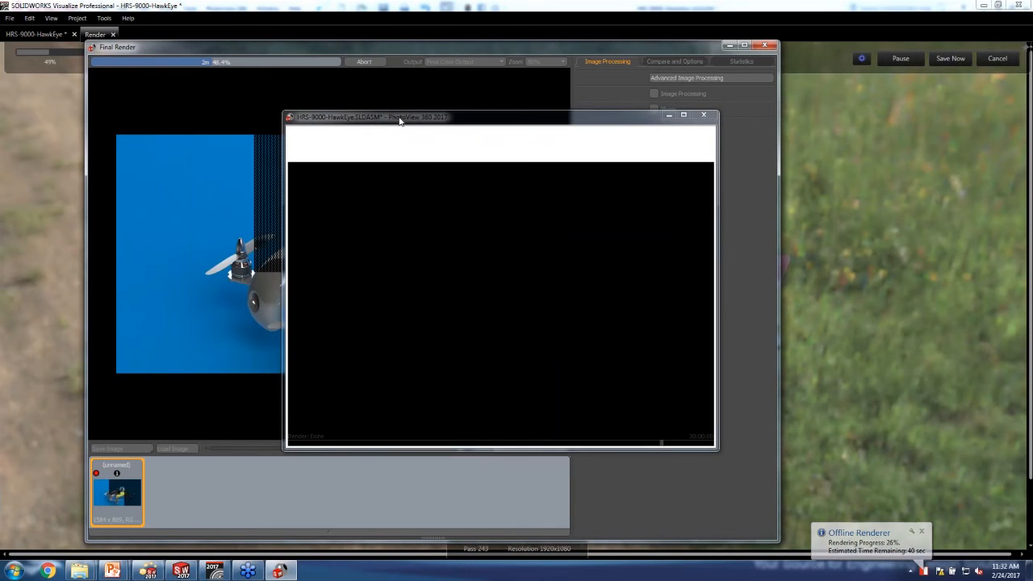
pyautogui.moveTo(400, 119); pyautogui.dragTo(651, 185)
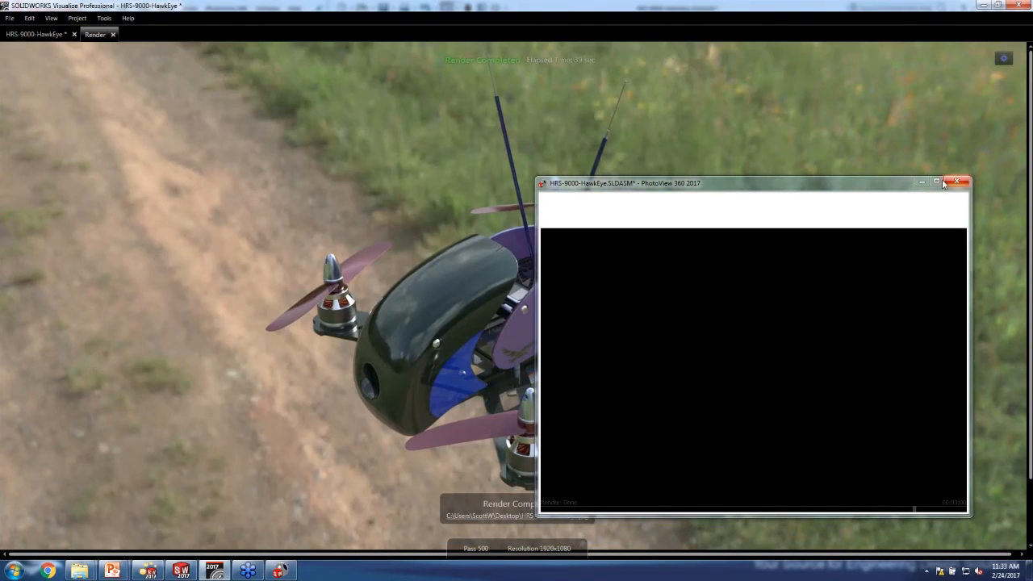
pyautogui.click(944, 183)
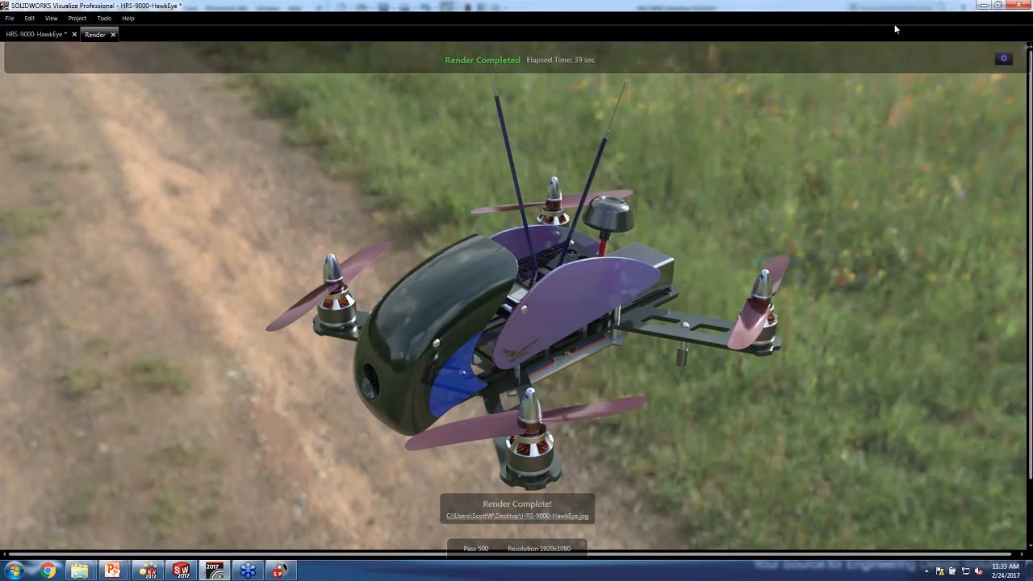
# - End the slide show and minimize Visualize, SOLIDWORKS, Composer, the Composer publications folder and PowerPoint to reach the desktop
pyautogui.click(985, 6)
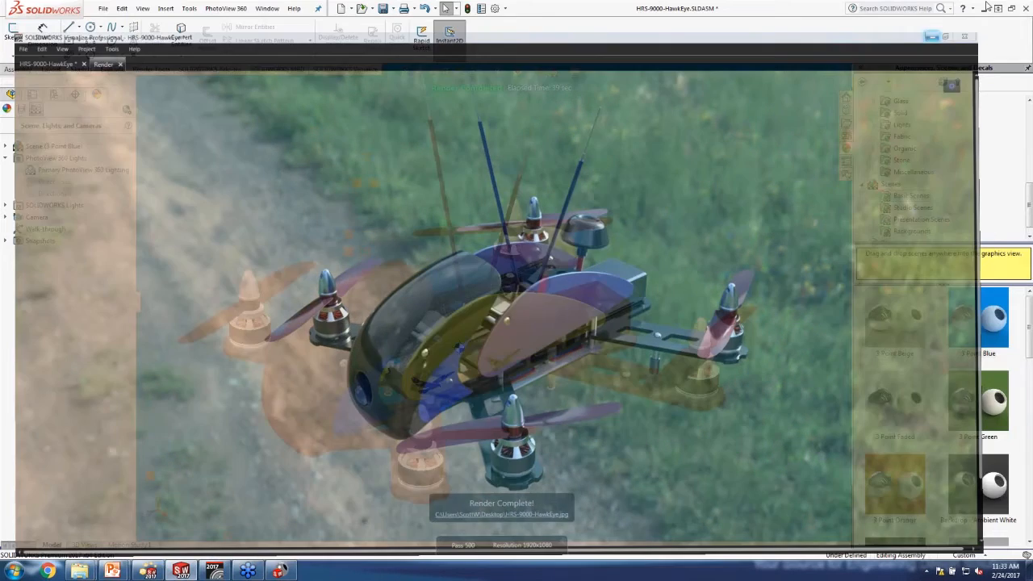
pyautogui.click(984, 8)
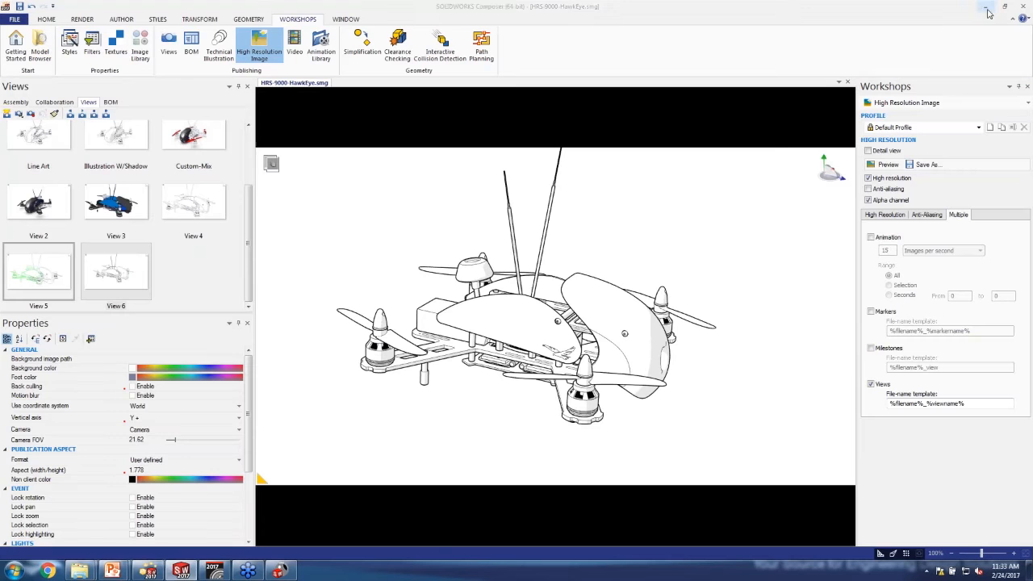
pyautogui.click(983, 6)
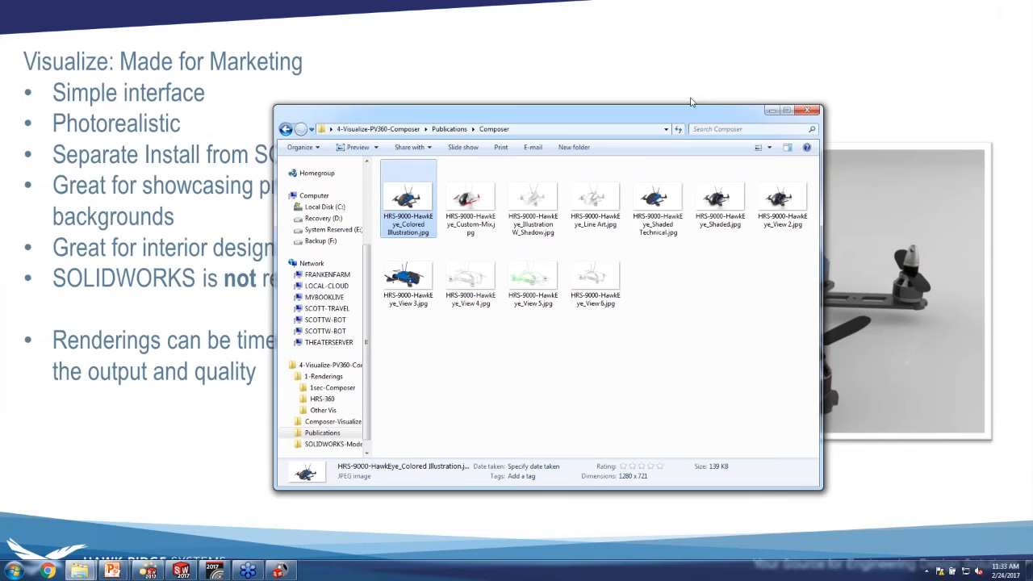
pyautogui.click(770, 110)
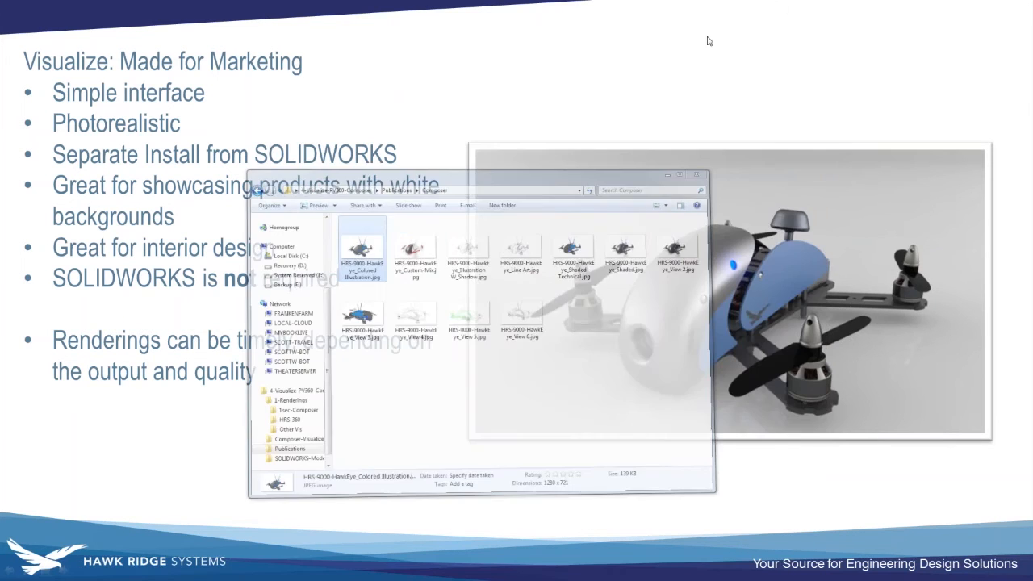
pyautogui.press('Escape')
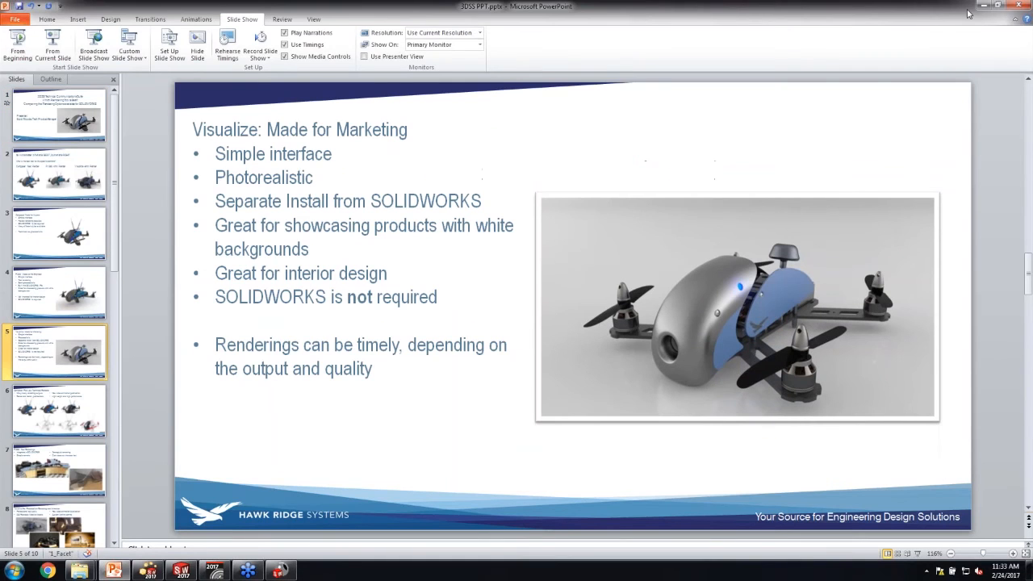
pyautogui.click(982, 4)
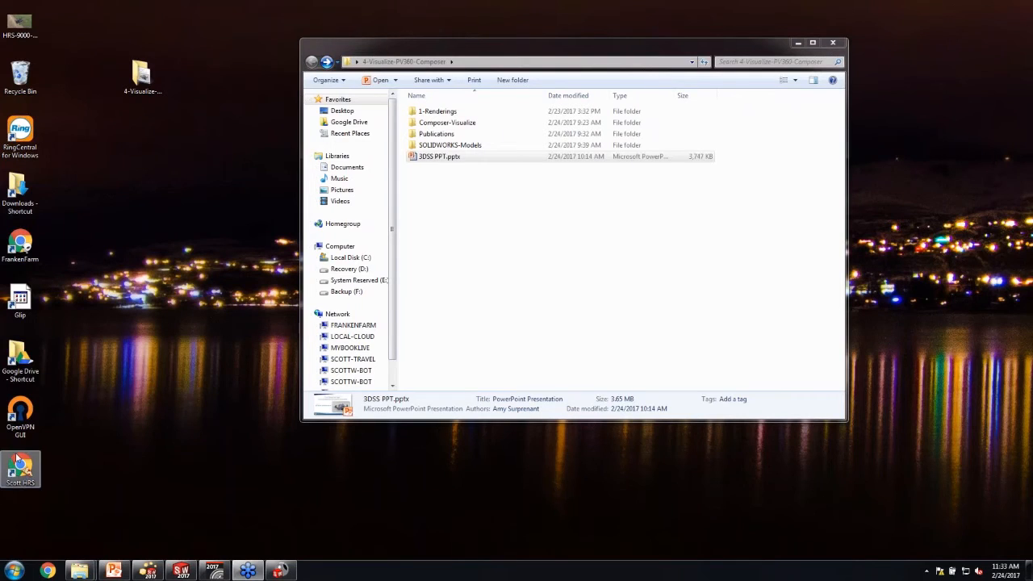
# - Open the rendered HRS-9000-HawkEye.jpg from the desktop, inspect the drone up close, and close the image viewer
pyautogui.doubleClick(21, 29)
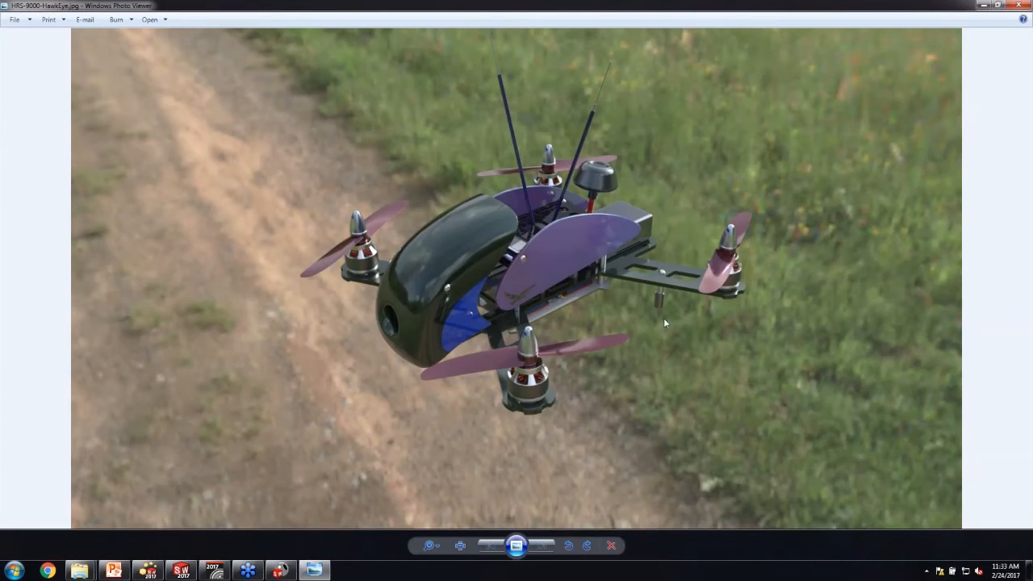
pyautogui.scroll(1, 673, 320)
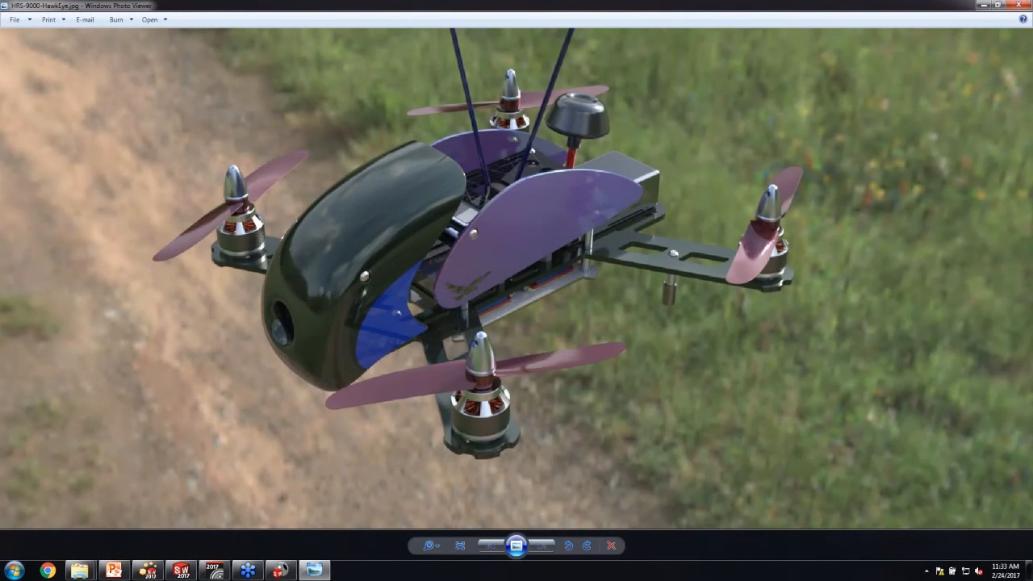
pyautogui.moveTo(491, 226); pyautogui.dragTo(511, 243)
pyautogui.scroll(-2, 517, 248)
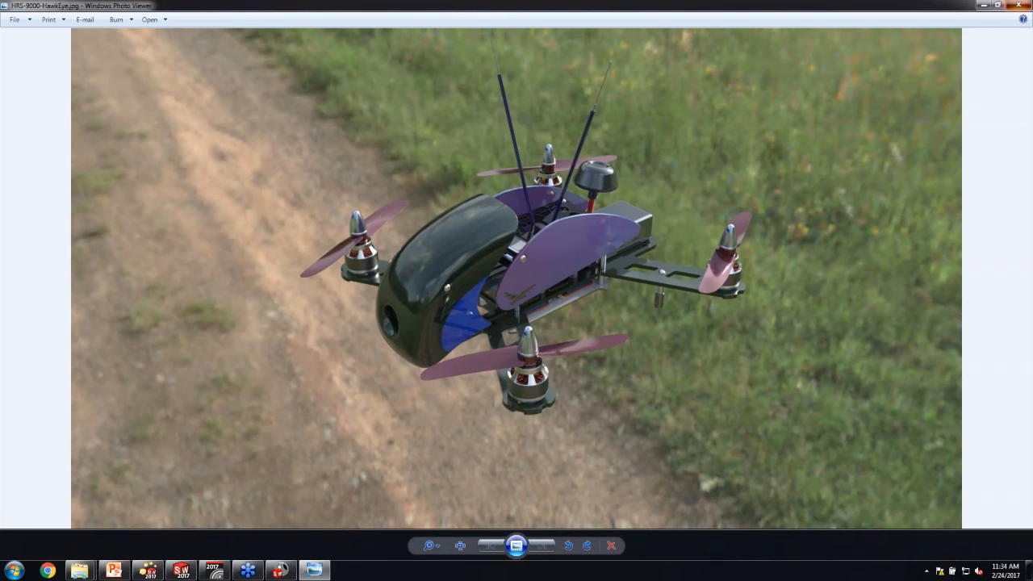
pyautogui.click(1018, 4)
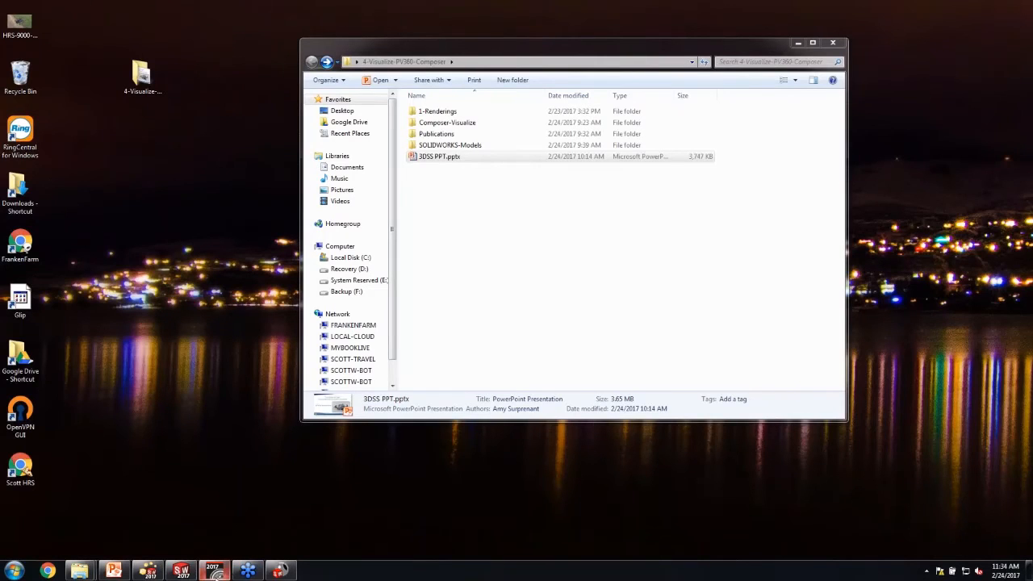
# - Switch to SOLIDWORKS, save the PhotoView 360 final render to the Desktop as Untitled.JPG, and dismiss the Final Render window
pyautogui.click(182, 571)
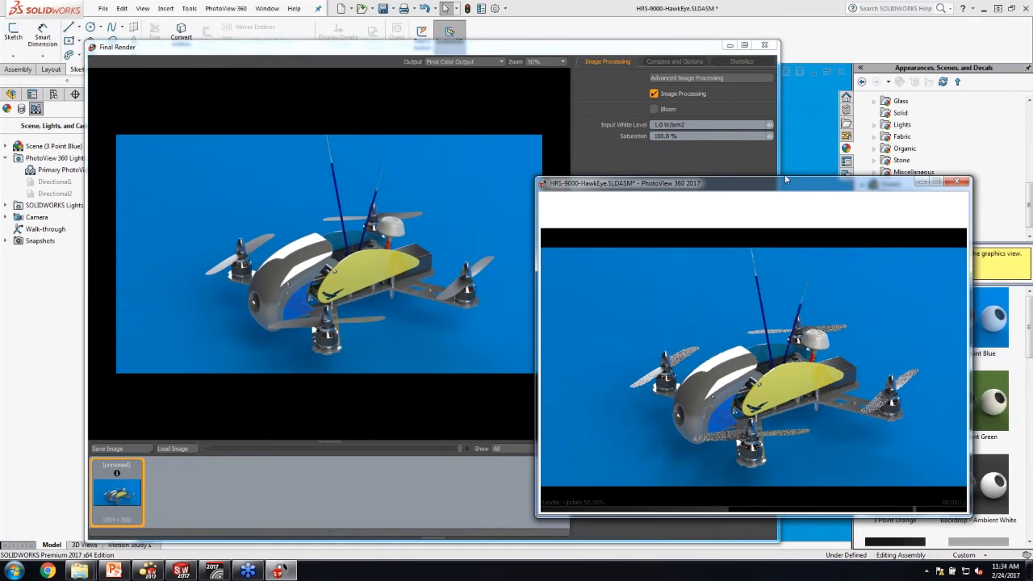
pyautogui.moveTo(781, 189); pyautogui.dragTo(651, 84)
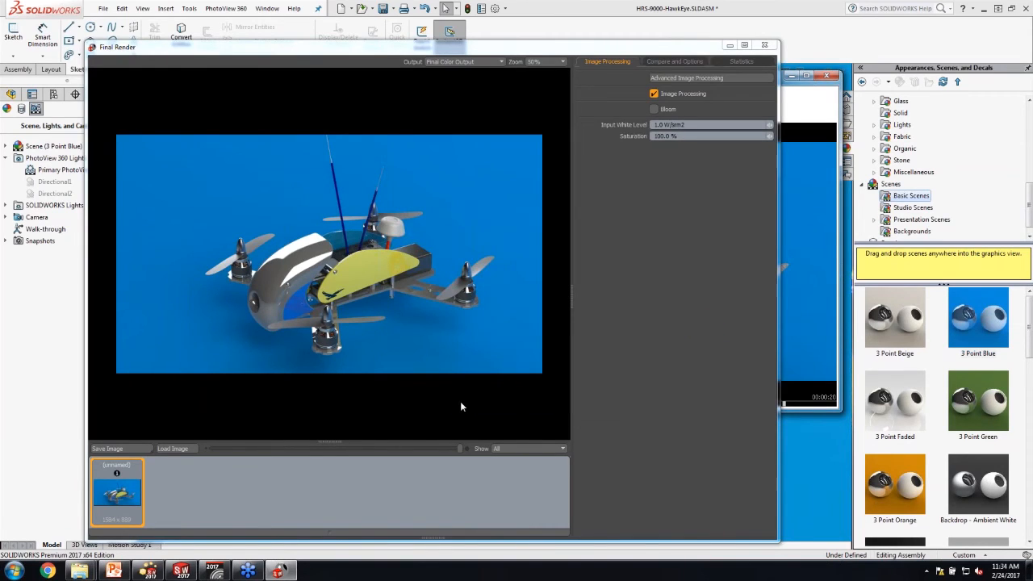
pyautogui.click(121, 449)
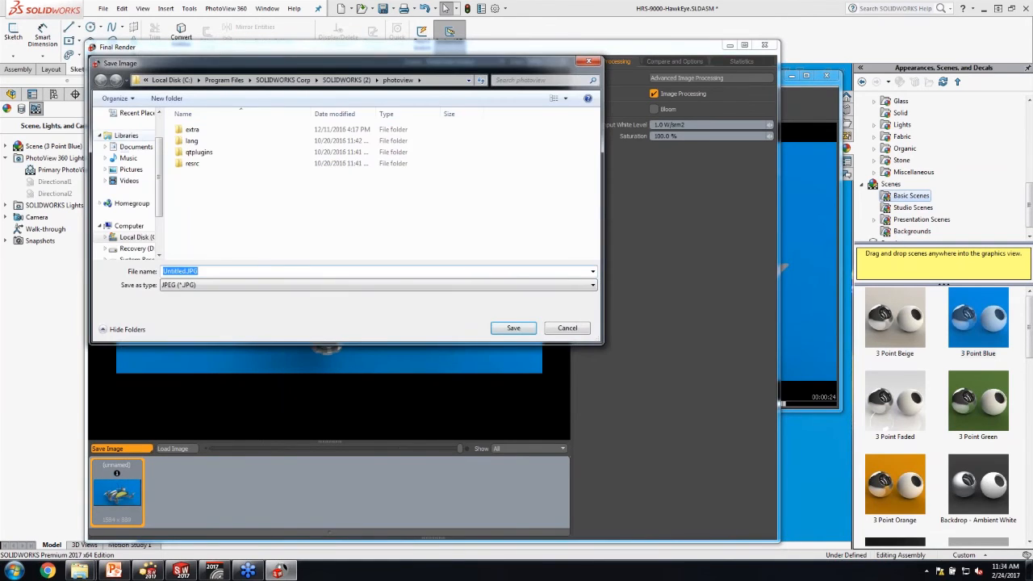
pyautogui.scroll(2, 159, 132)
pyautogui.click(136, 130)
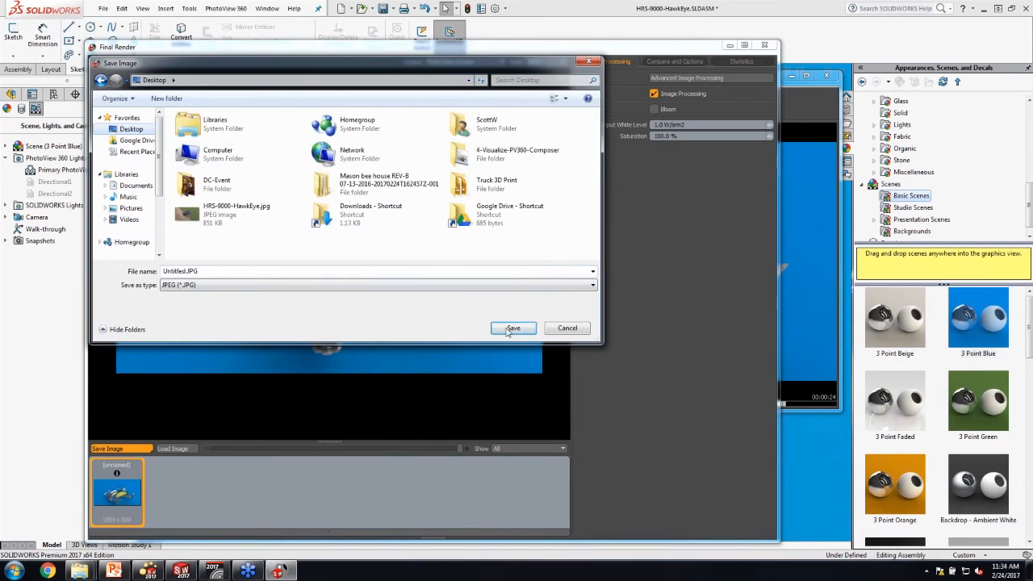
pyautogui.click(516, 329)
pyautogui.click(772, 46)
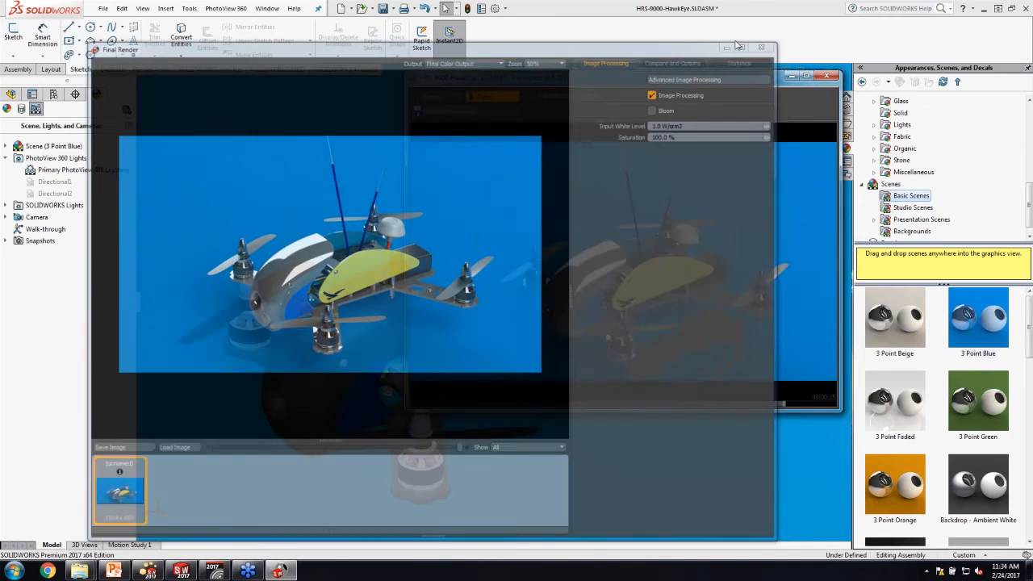
# - Return to the desktop, open Untitled.JPG and compare it repeatedly with the Visualize render HRS-9000-HawkEye.jpg
pyautogui.click(998, 8)
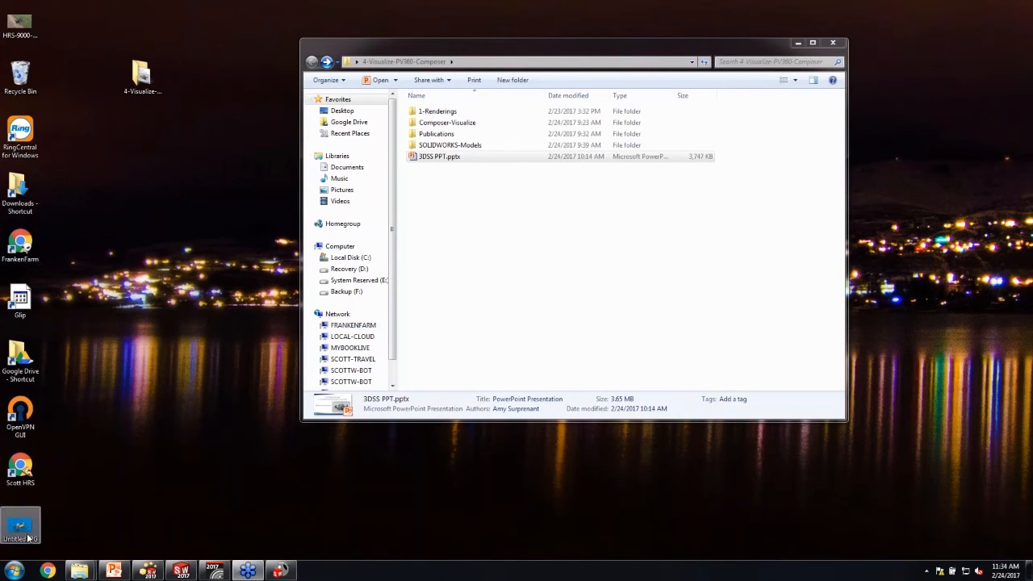
pyautogui.doubleClick(24, 529)
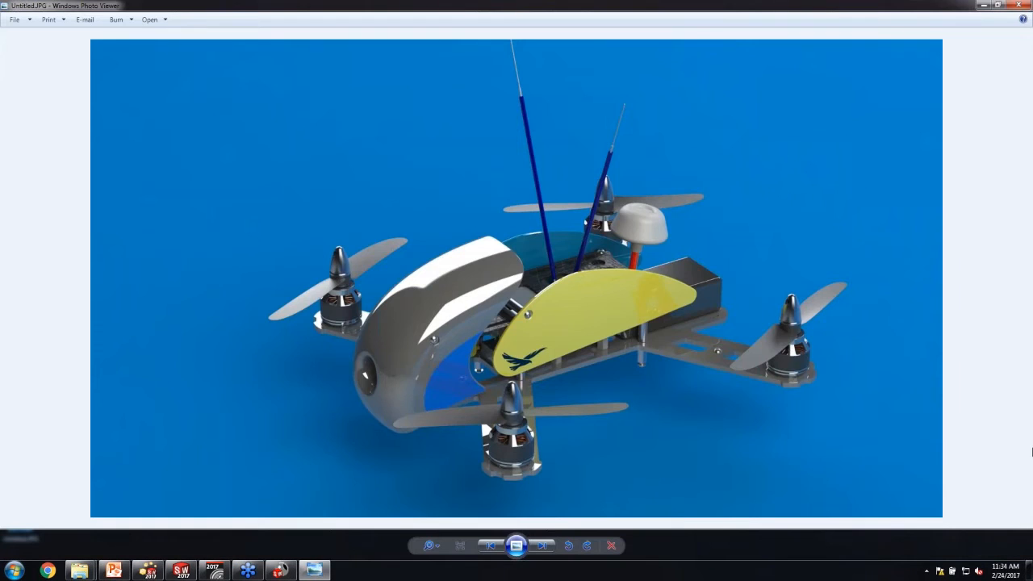
pyautogui.press('Right')
pyautogui.press('Left')
pyautogui.press('Right')
pyautogui.press('Left')
pyautogui.press('Right')
pyautogui.press('Left')
pyautogui.press('Right')
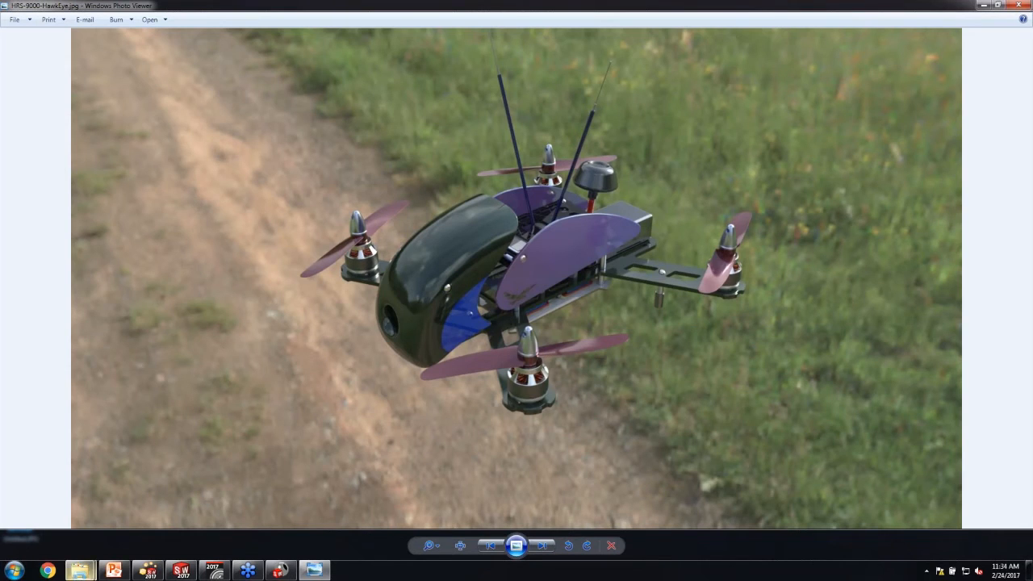
# - Switch to PowerPoint, resume the slide show from the Visualize slide and advance to the "Composer: Pick your Technical Renderer" slide
pyautogui.click(114, 572)
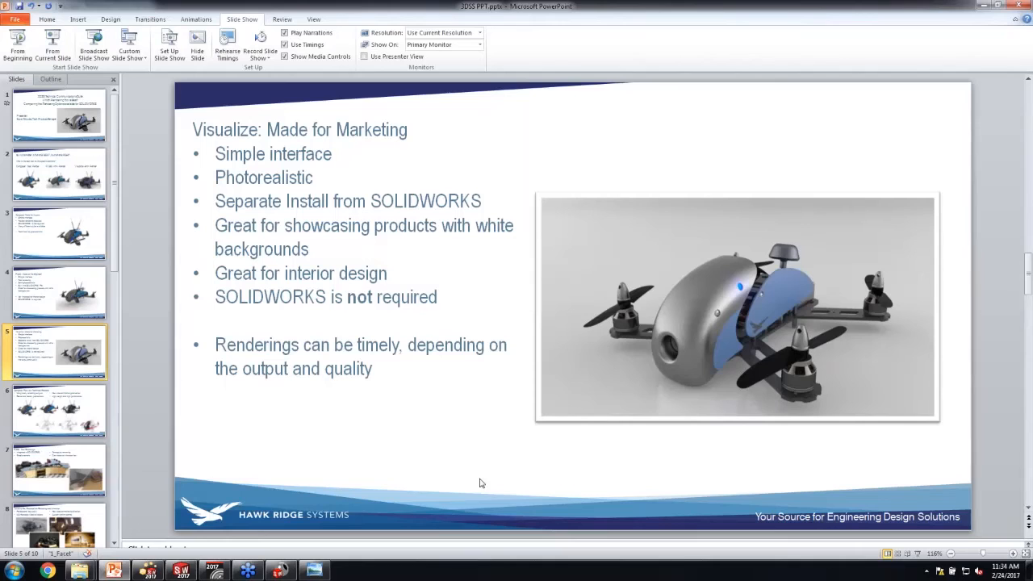
pyautogui.click(52, 50)
pyautogui.press('Right')
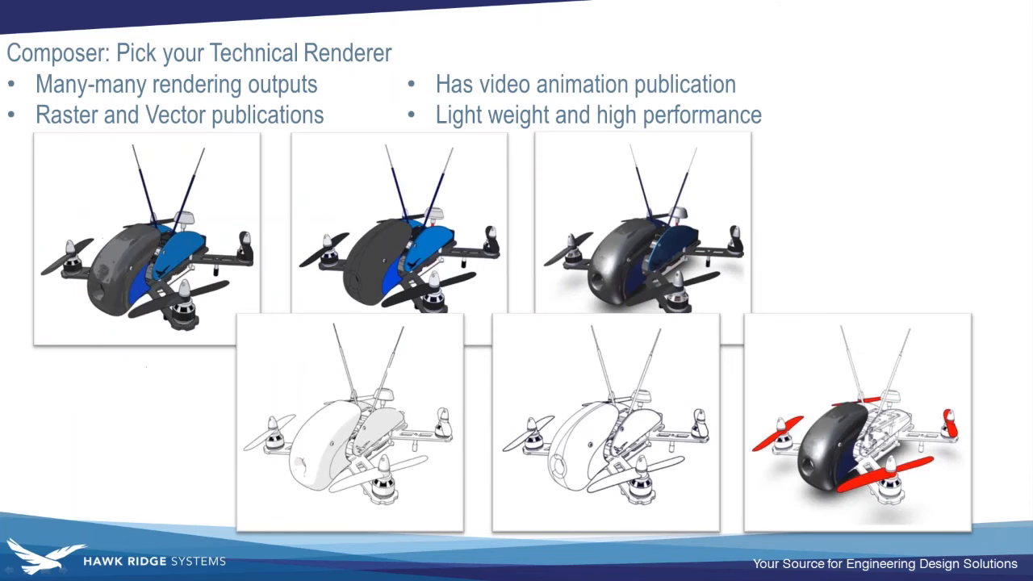